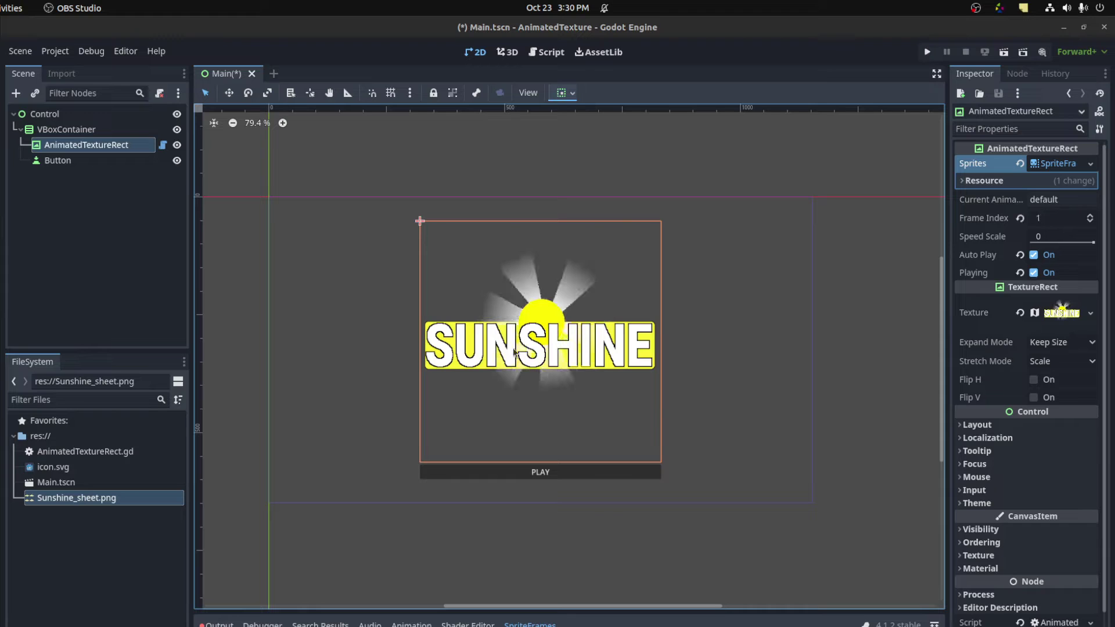
Inspect the Button, VBoxContainer and AnimatedTextureRect nodes of the existing scene.
click(59, 160)
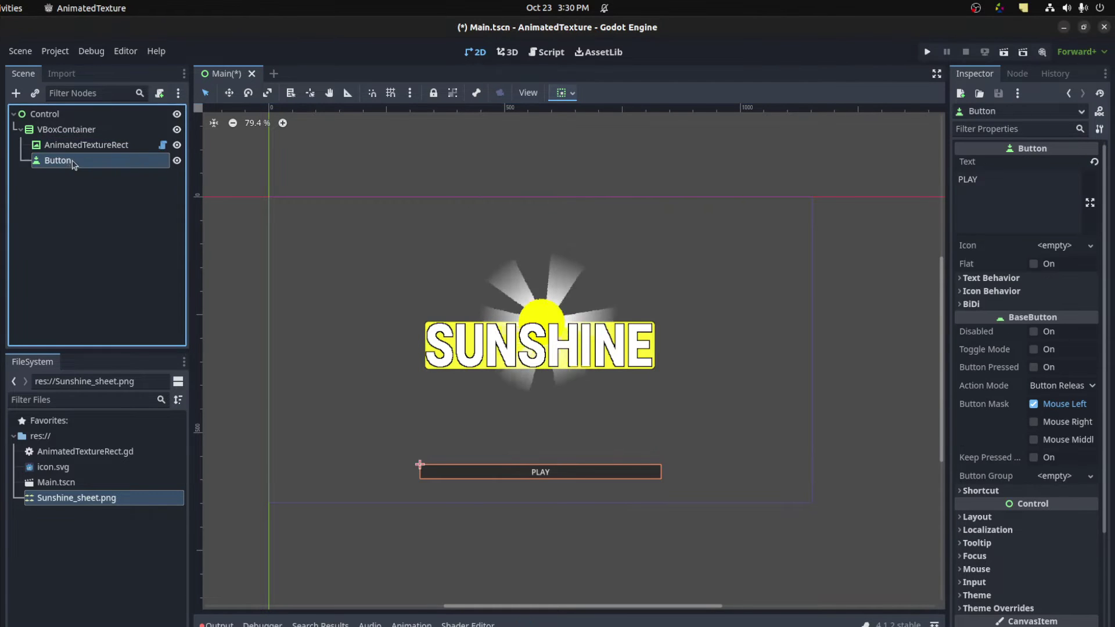
click(65, 129)
click(79, 145)
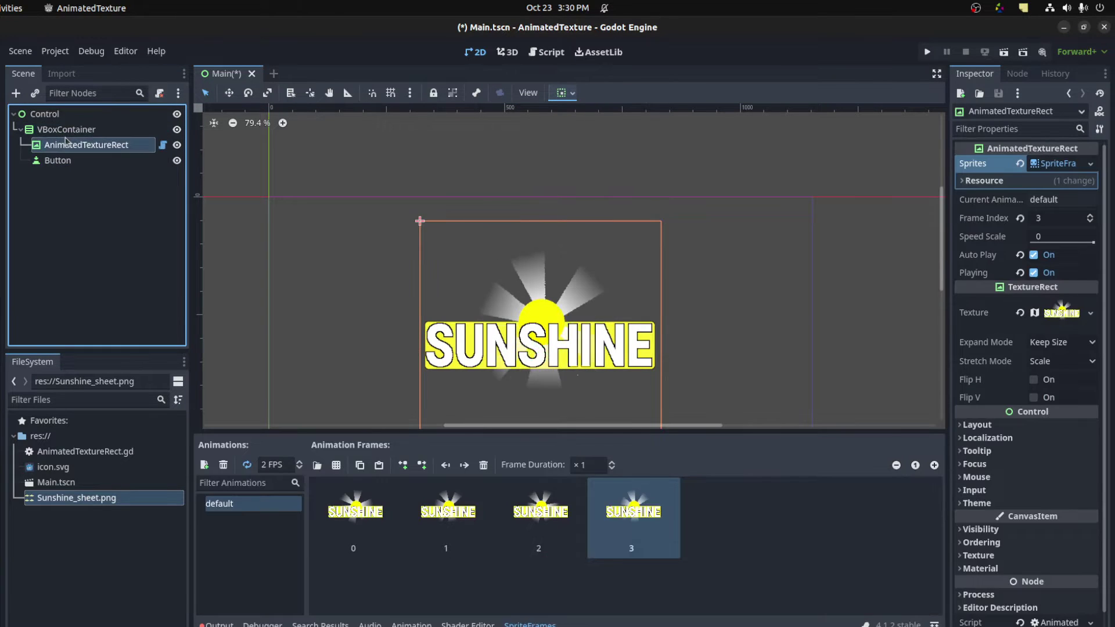
click(58, 161)
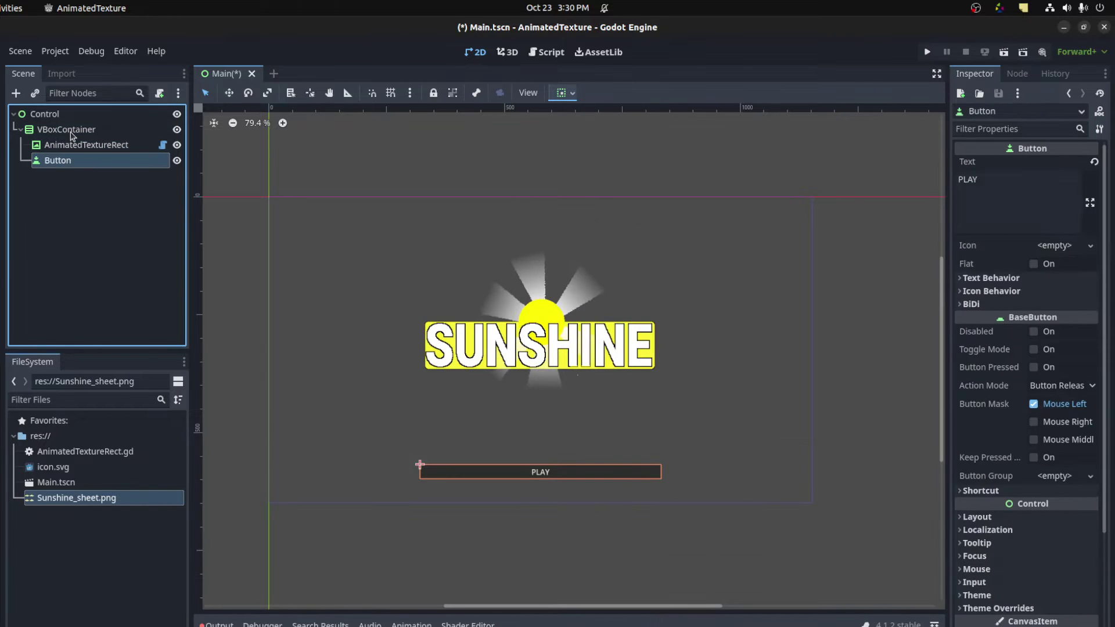
click(66, 129)
click(85, 144)
click(57, 160)
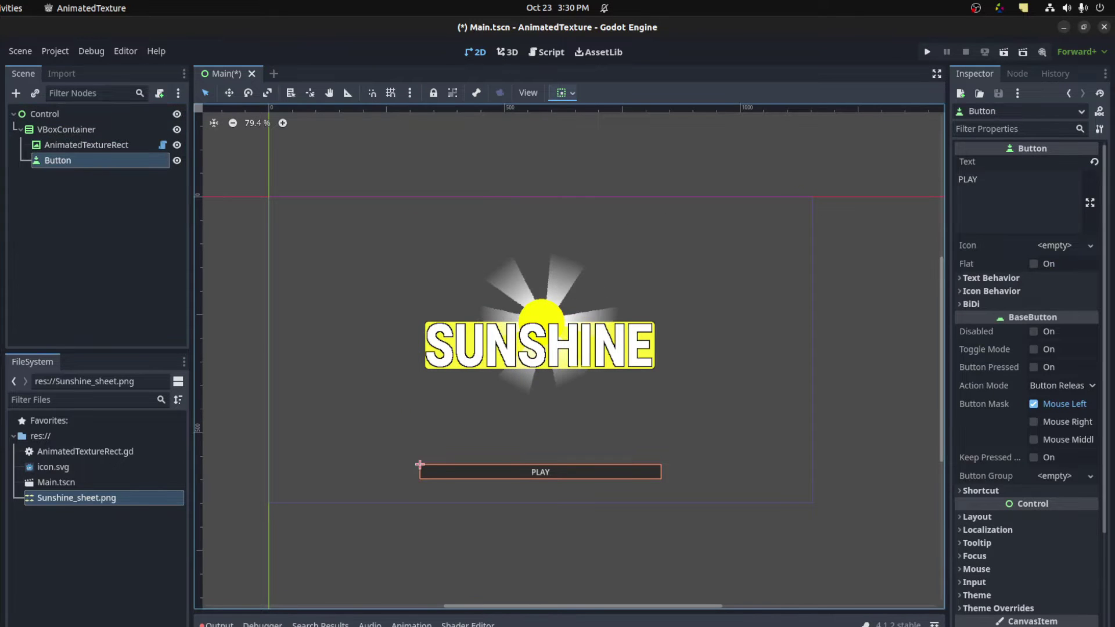
Review the AnimatedTextureRect's properties and its Sprites SpriteFrames resource.
click(45, 114)
click(74, 148)
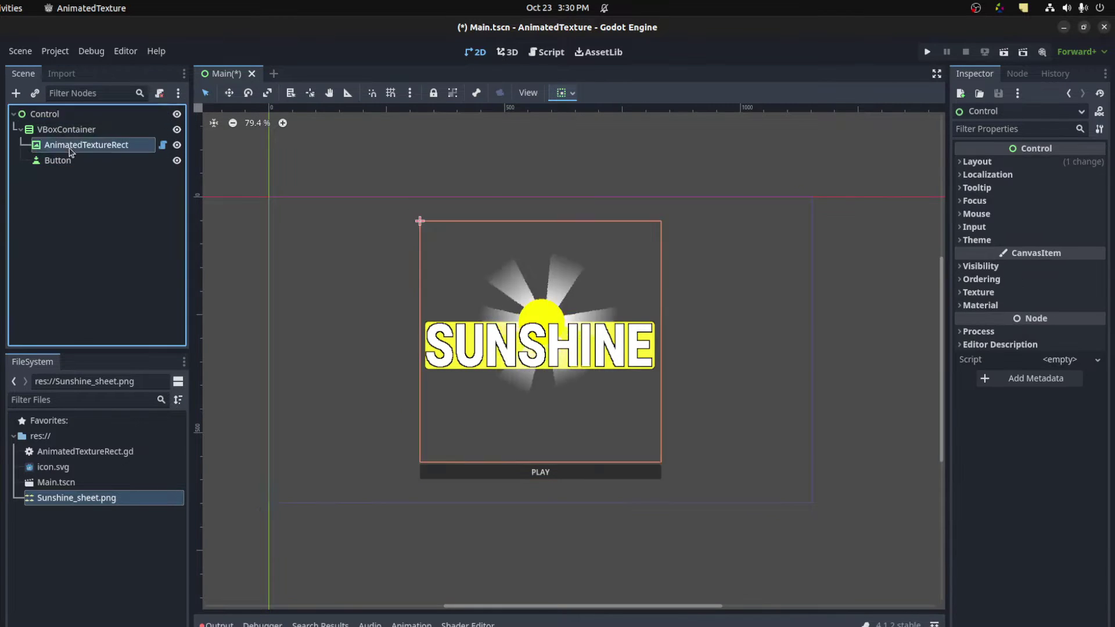
click(66, 129)
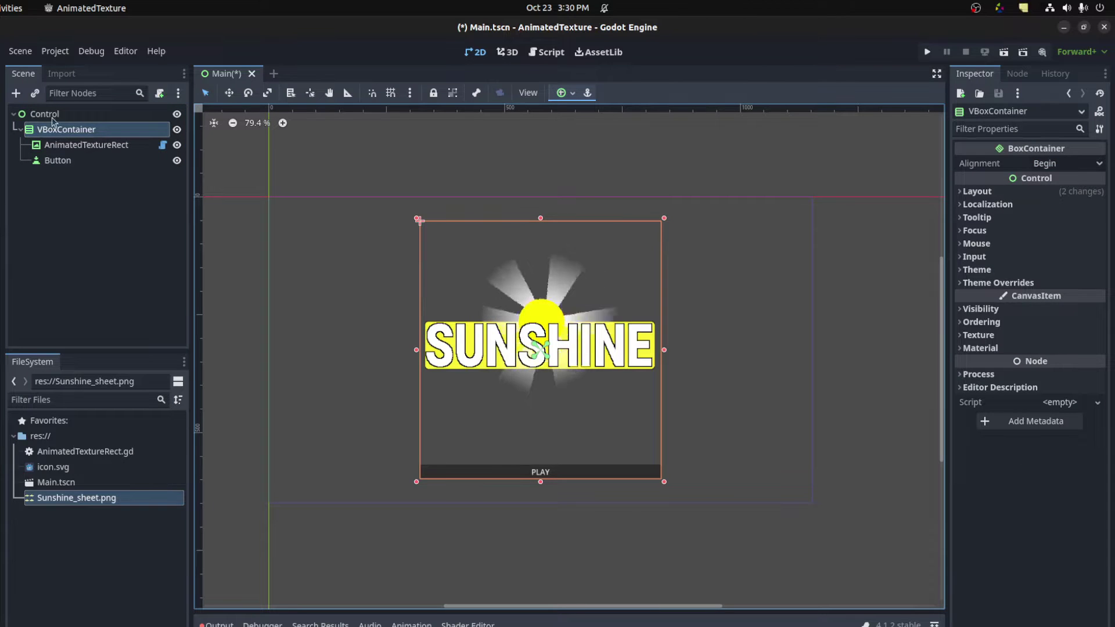
click(85, 145)
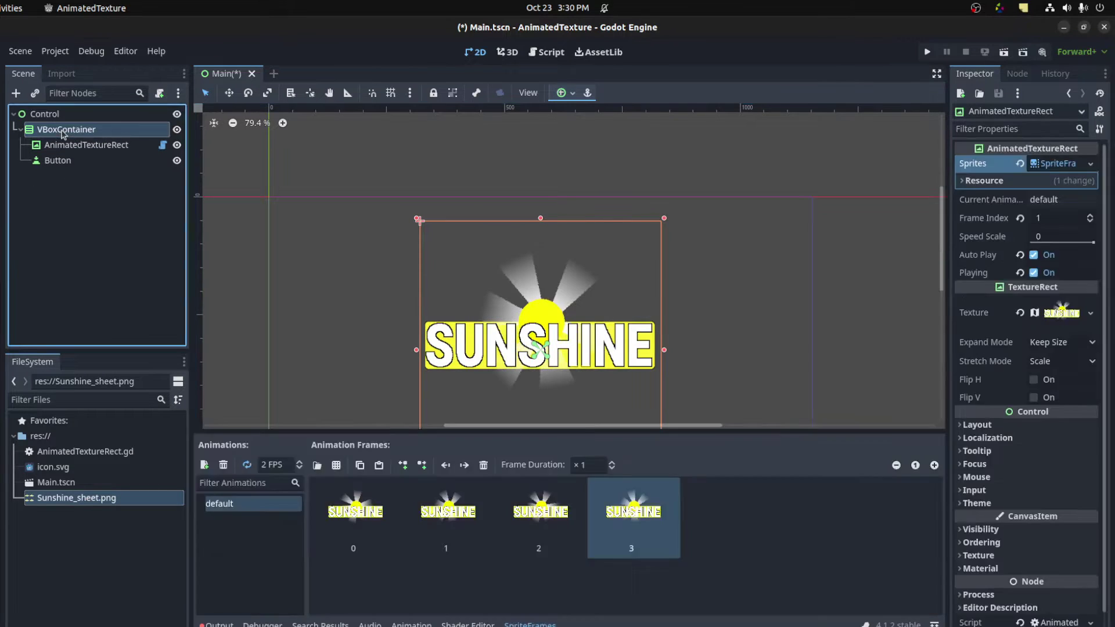
click(63, 131)
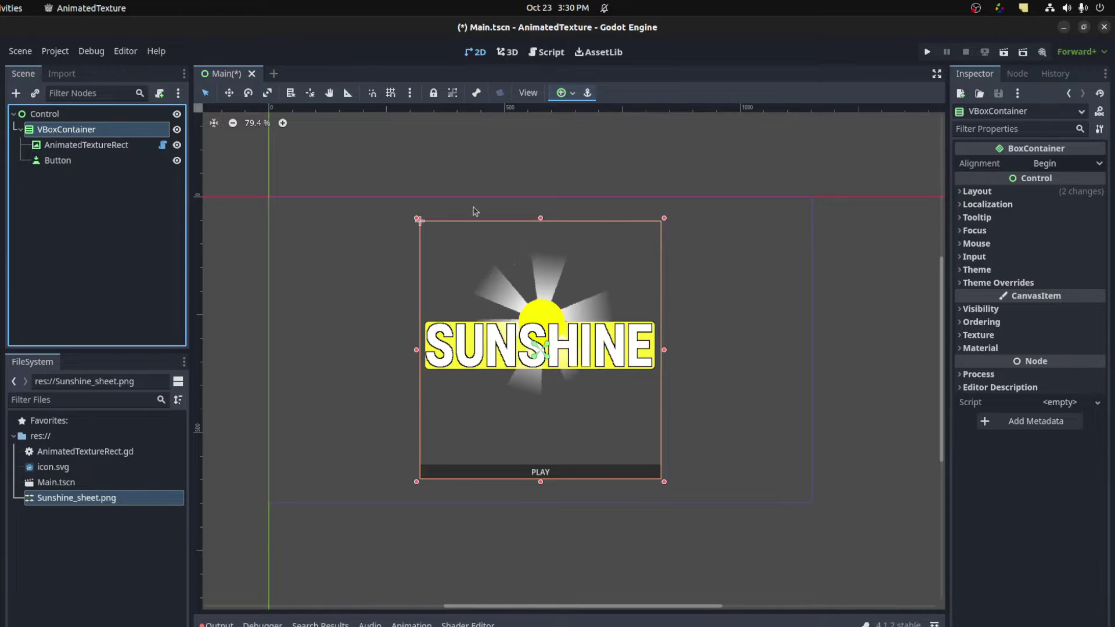
click(86, 145)
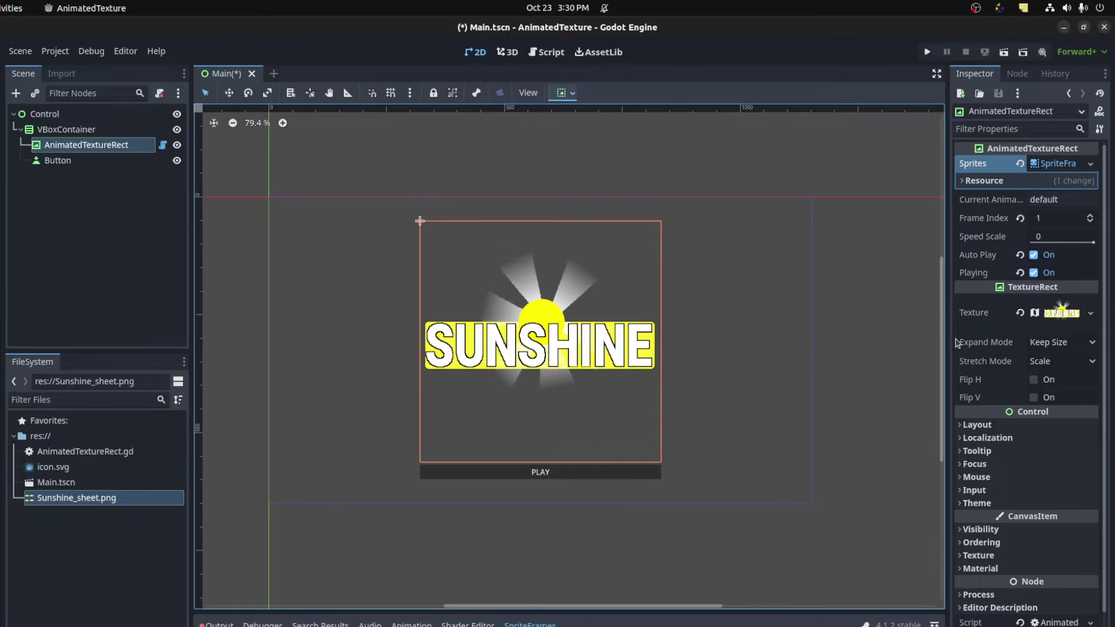
mouse_move(947, 346)
mouse_down()
mouse_move(754, 346)
mouse_move(822, 346)
mouse_up()
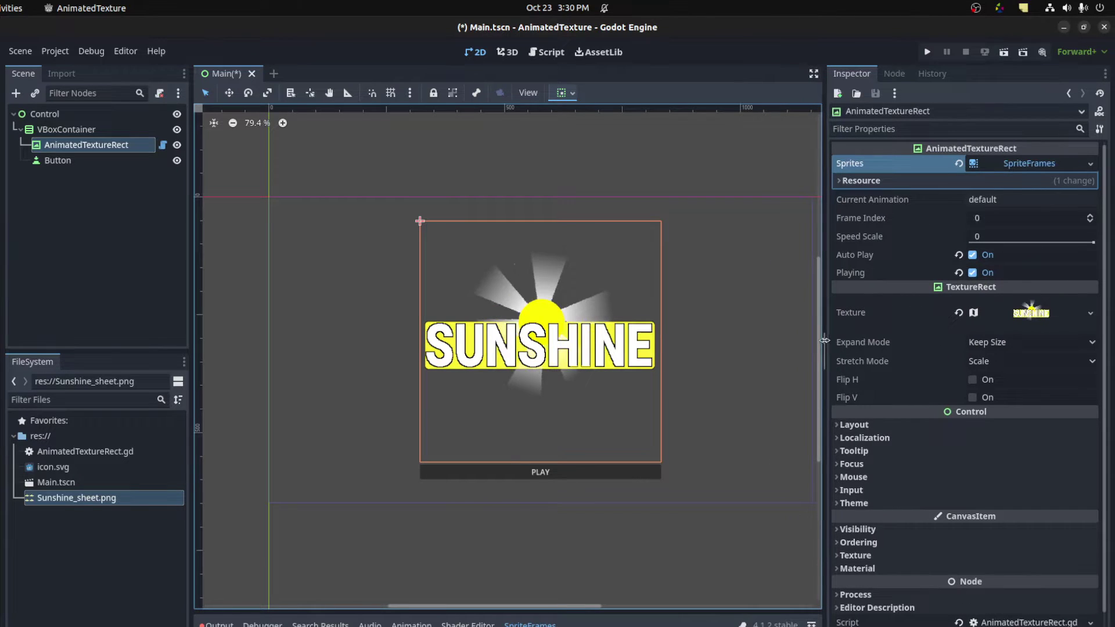
click(1019, 164)
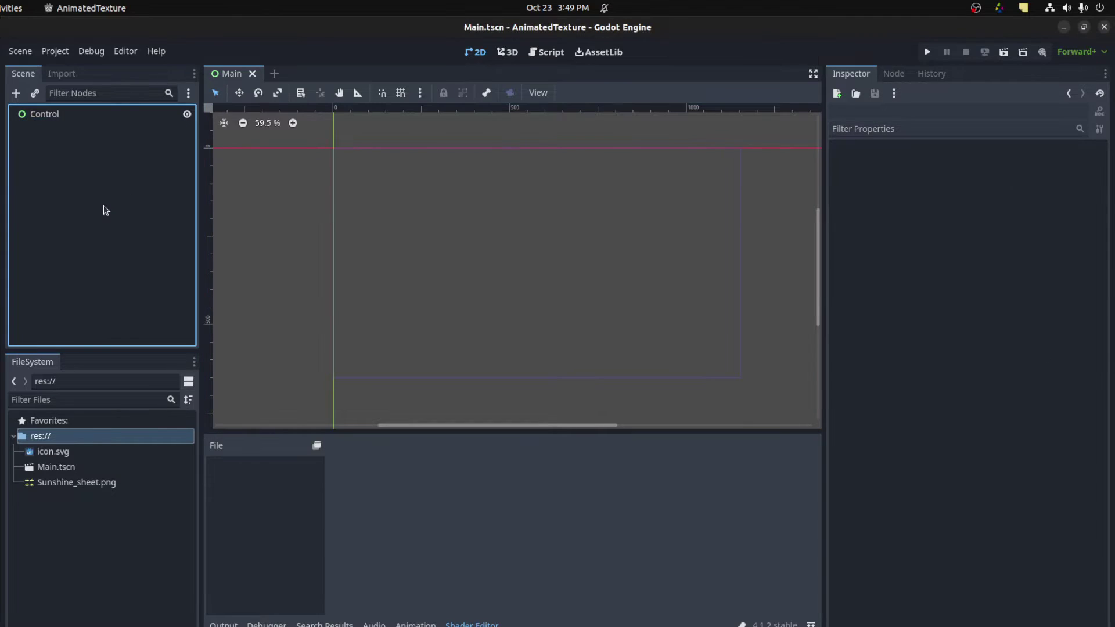
Add a TextureRect child node under the Control root.
click(59, 114)
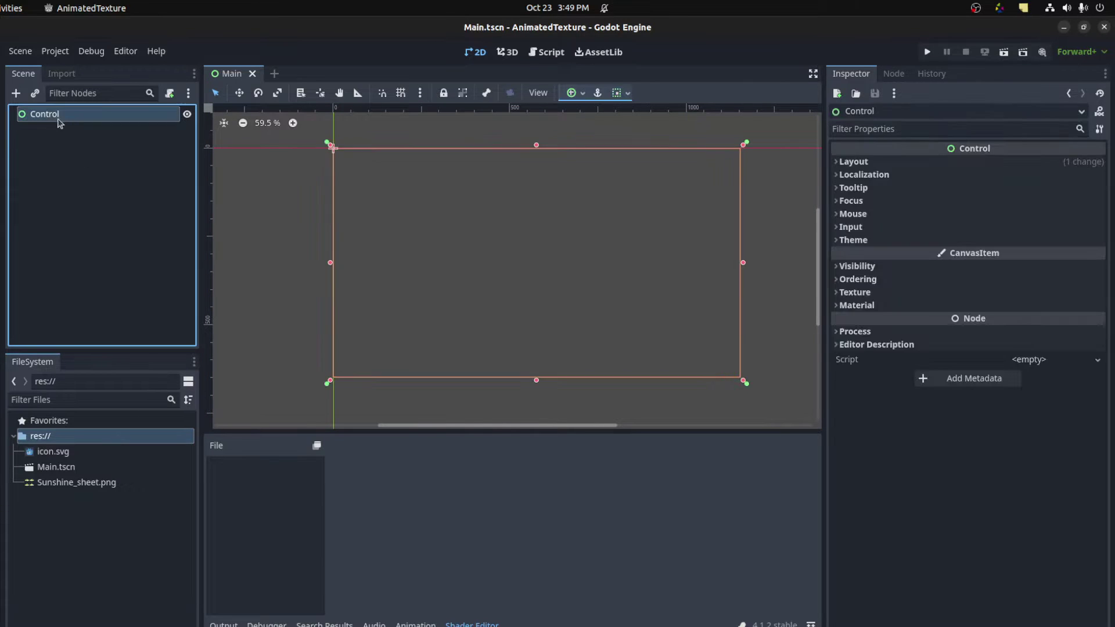
click(16, 93)
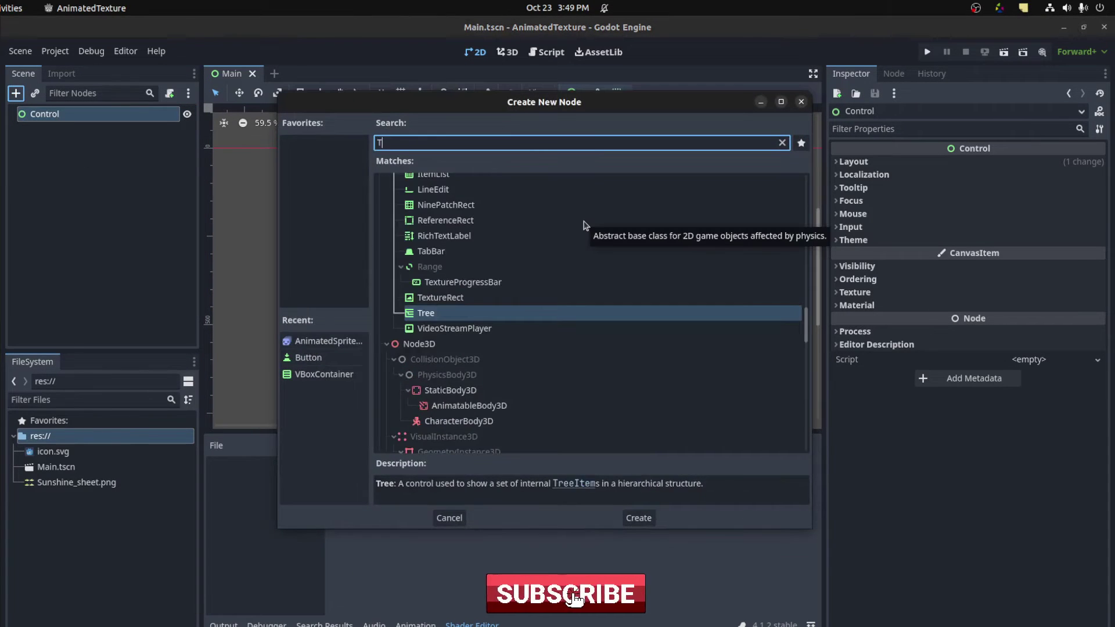
text(Texture)
key(Return)
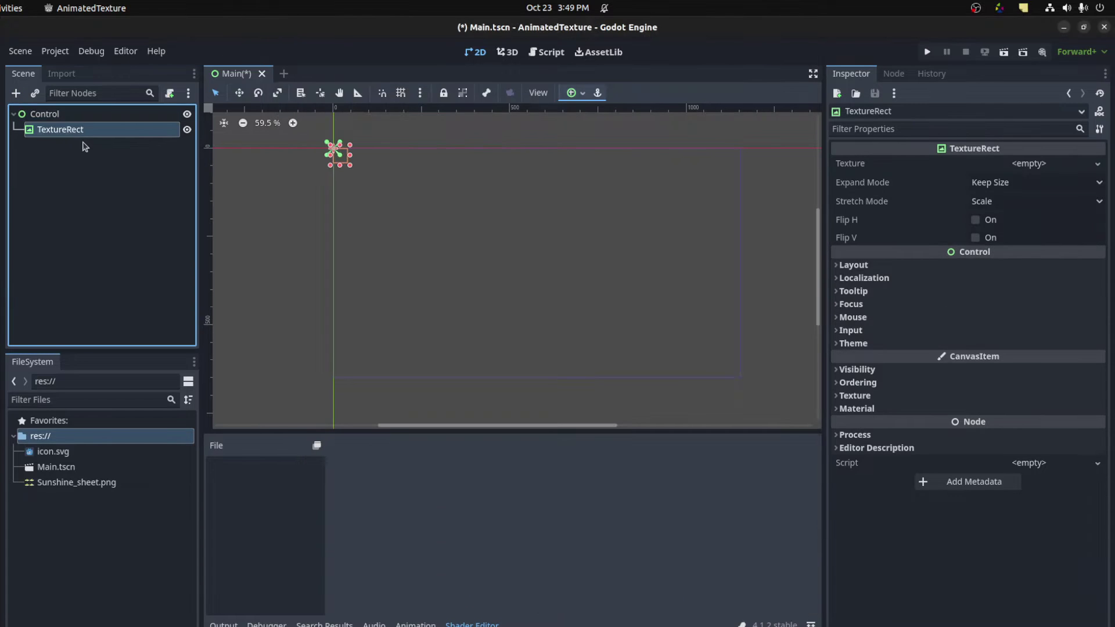
Attach a new script saved as AnimatedTextureRect.gd to the TextureRect.
click(169, 92)
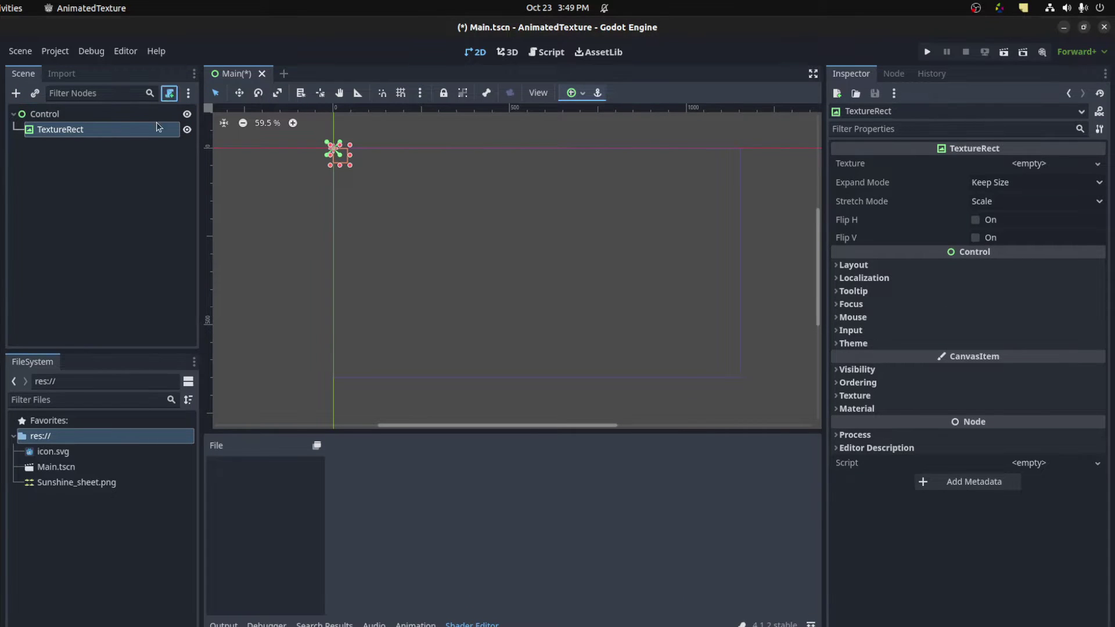
key(End)
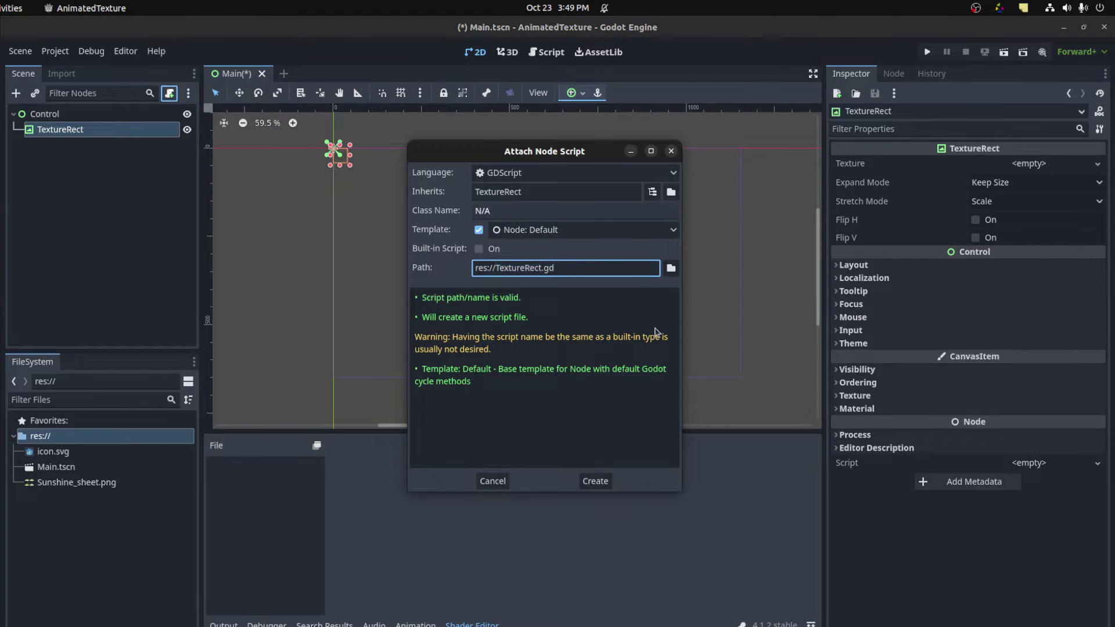
text(Animated)
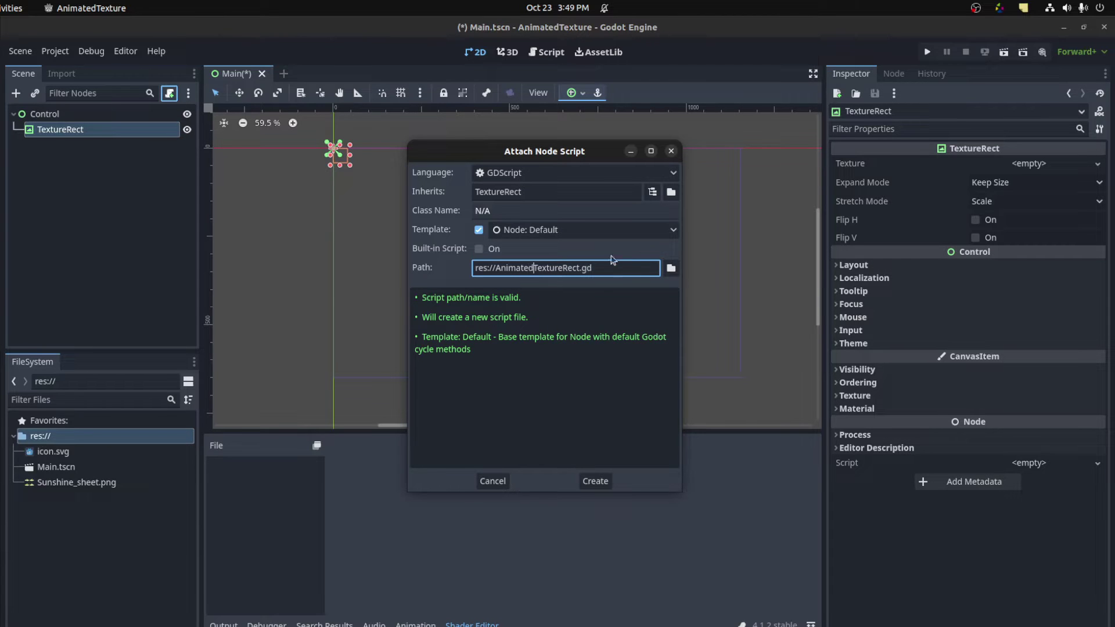
click(595, 482)
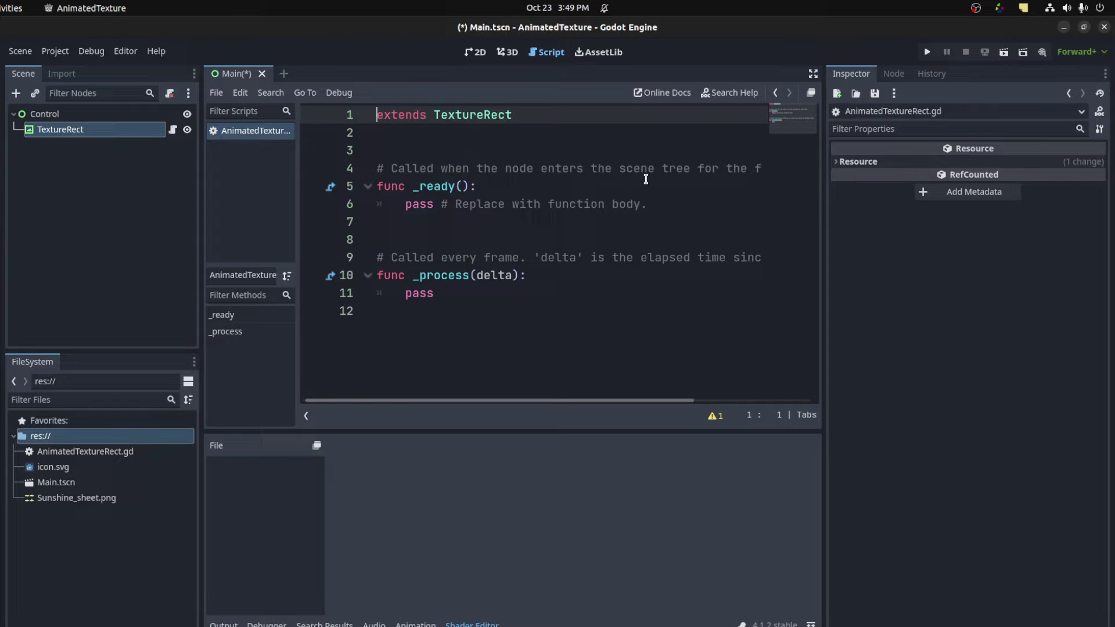
Declare class_name AnimatedTextureRect and add an exported SpriteFrames variable named sprites.
text(class_name AnimatedTextureRect)
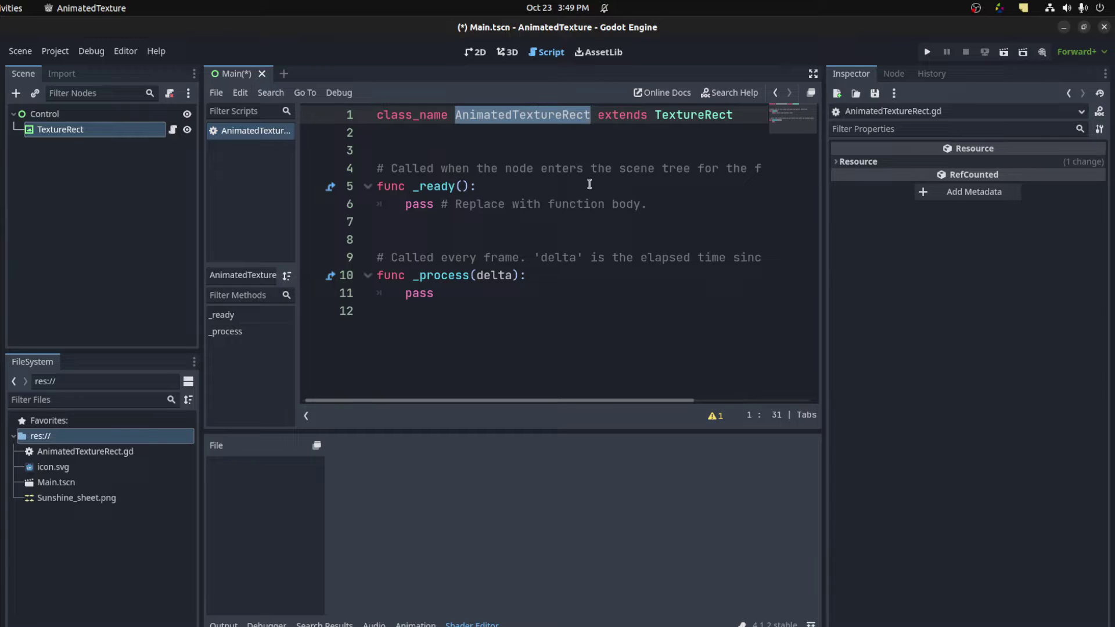
double_click(685, 114)
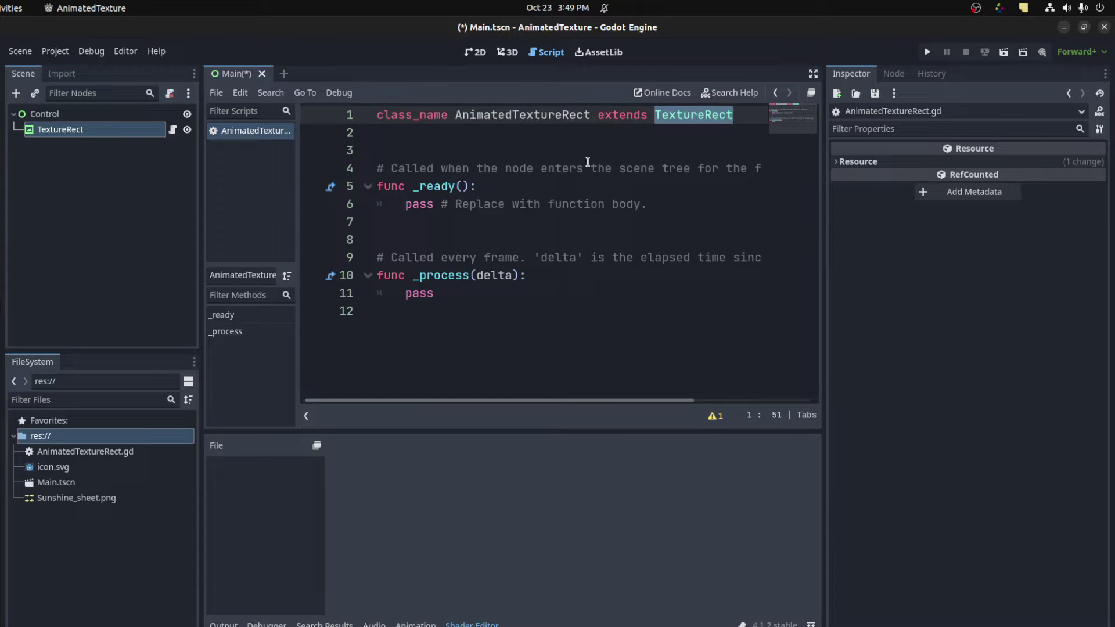
key(End)
key(Return)
text(@export var sprites : SpriteFrames)
Go over the SpriteFrames type, current_animation and frame_index declarations.
double_click(580, 132)
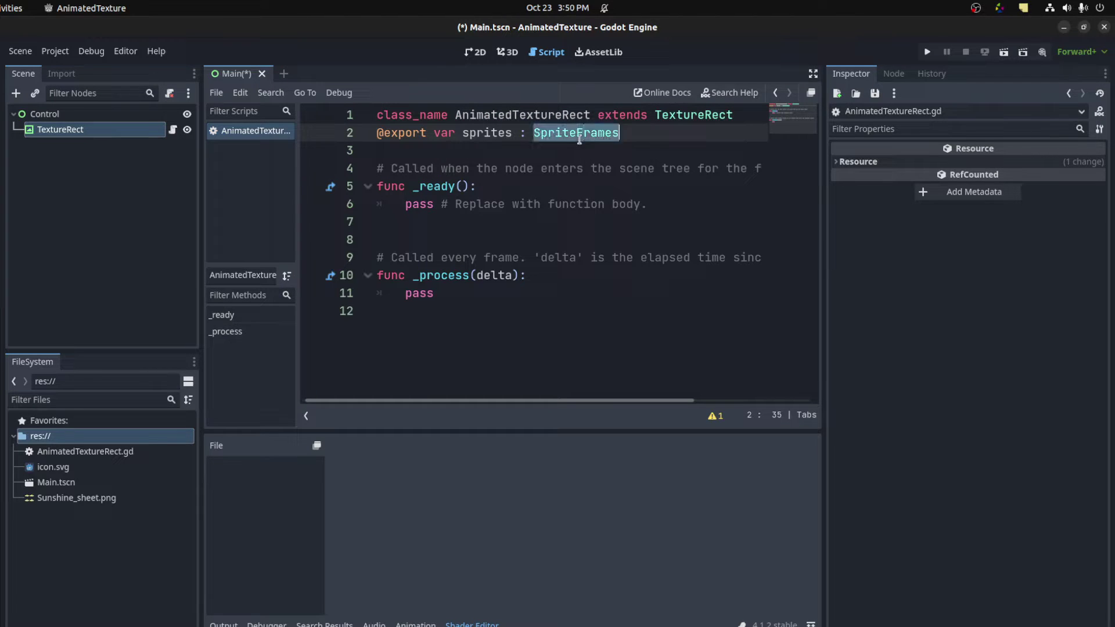
click(564, 132)
double_click(565, 131)
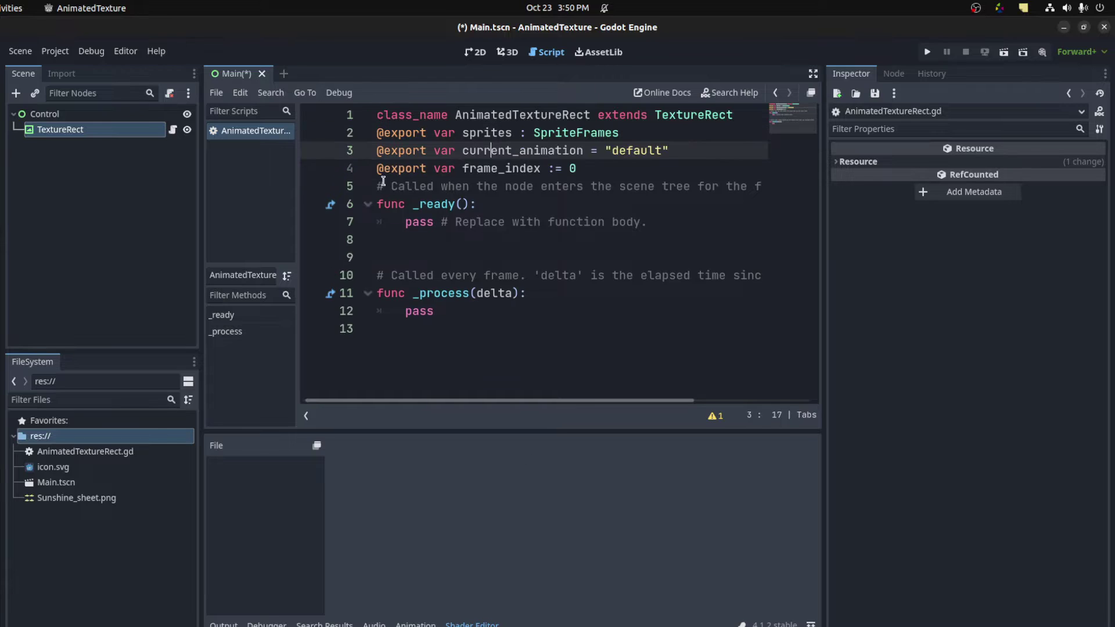
double_click(533, 154)
double_click(476, 169)
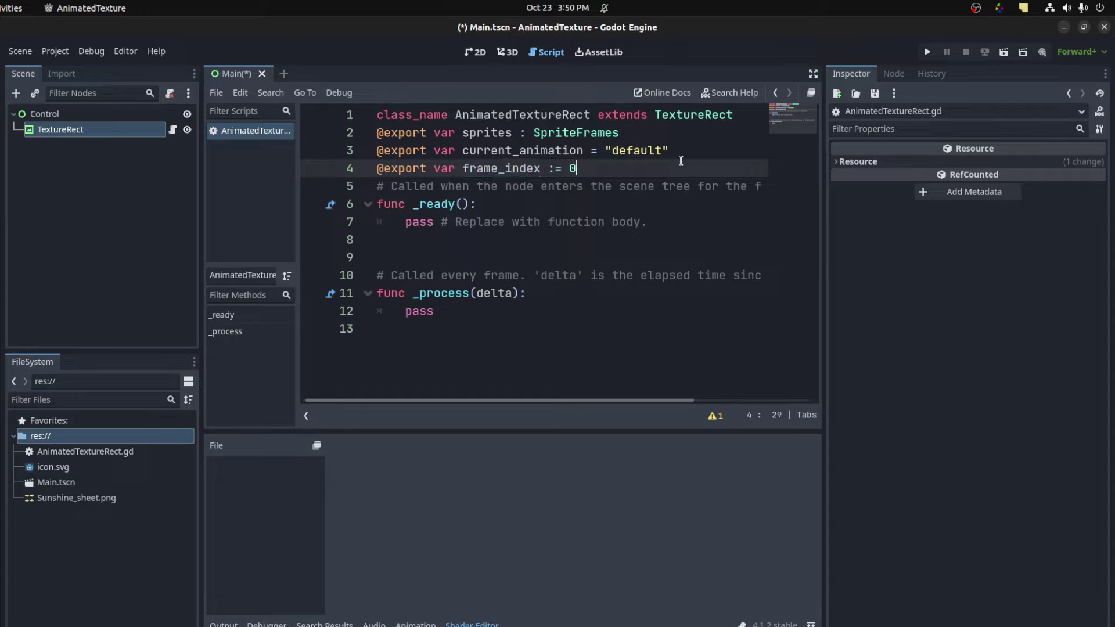
triple_click(576, 168)
click(579, 169)
Review the sprites line and the current_animation "default" value.
drag(671, 150, 605, 150)
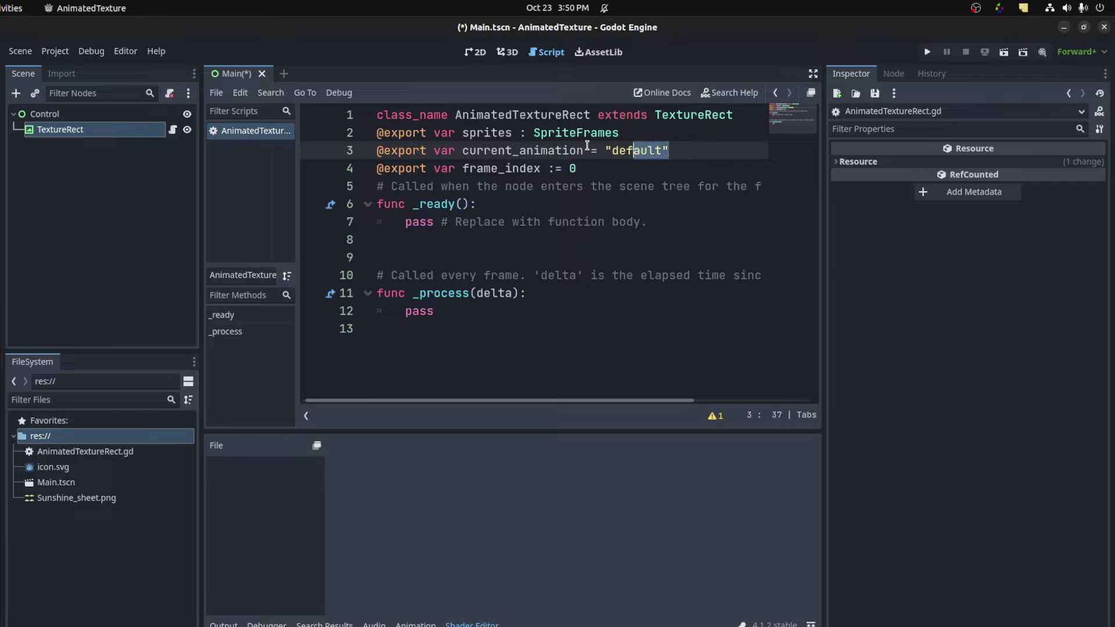
click(529, 133)
double_click(488, 133)
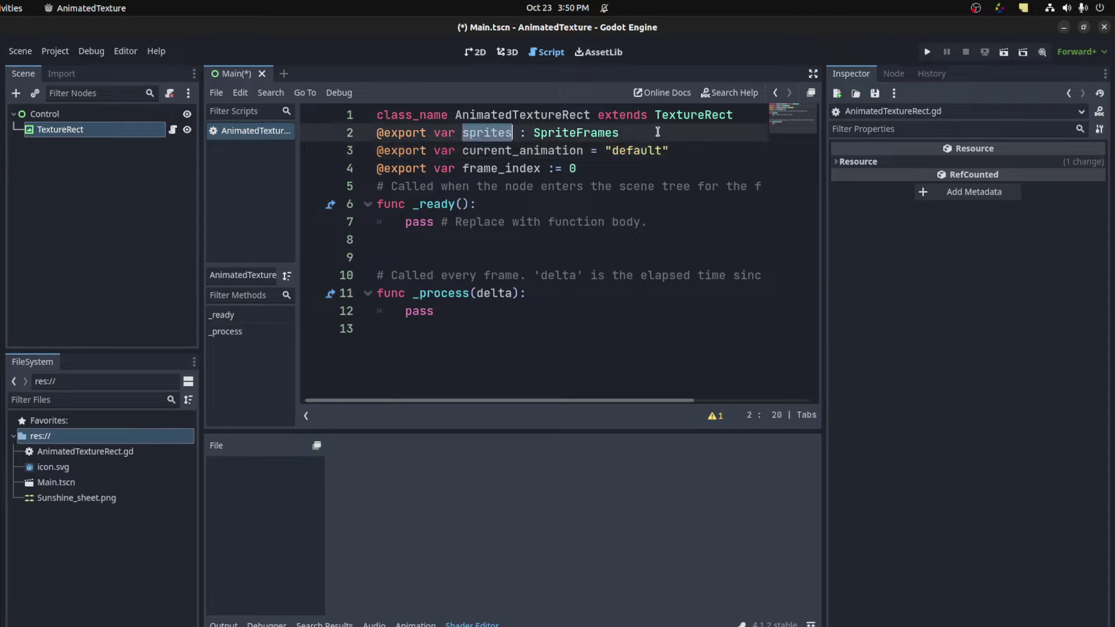
click(663, 133)
click(686, 153)
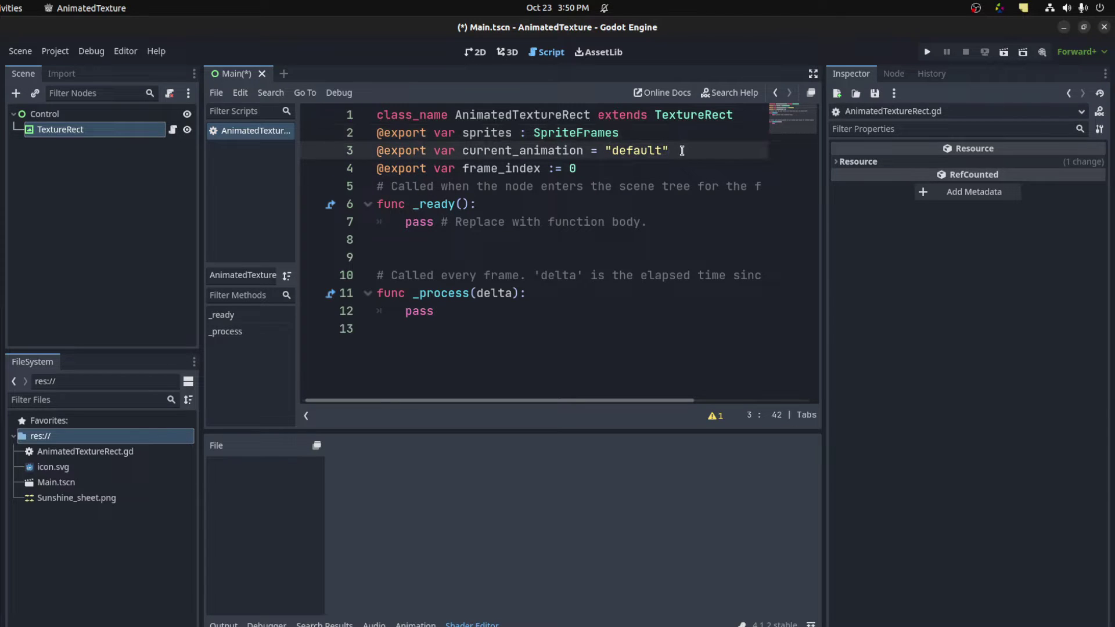
drag(669, 150, 596, 150)
click(677, 169)
Delete the template _ready function block.
click(383, 240)
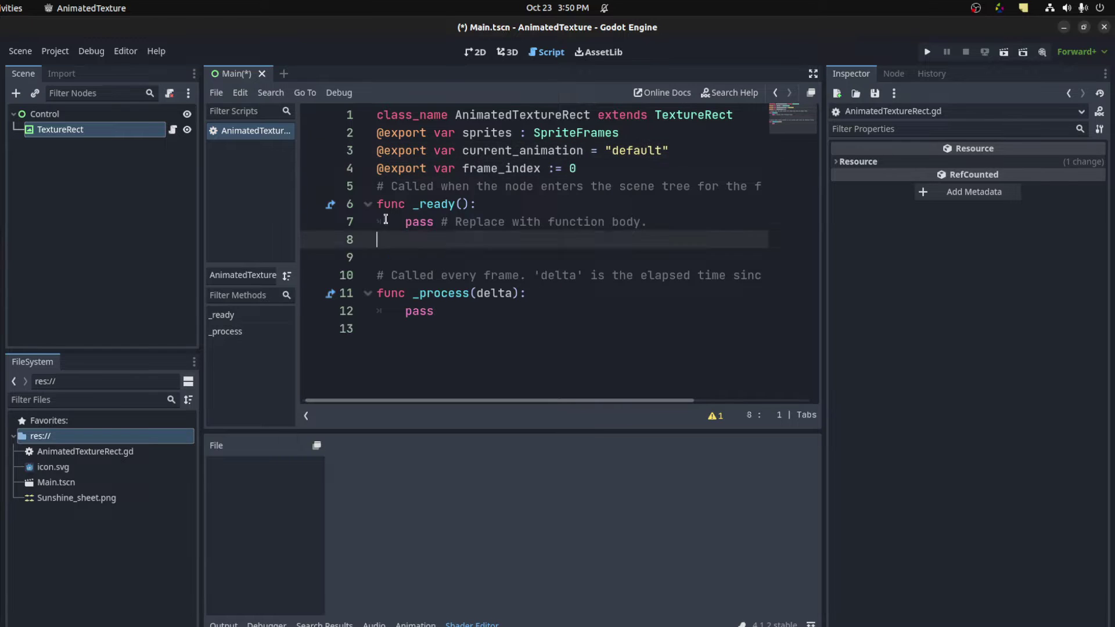
drag(384, 240, 377, 186)
text(\)
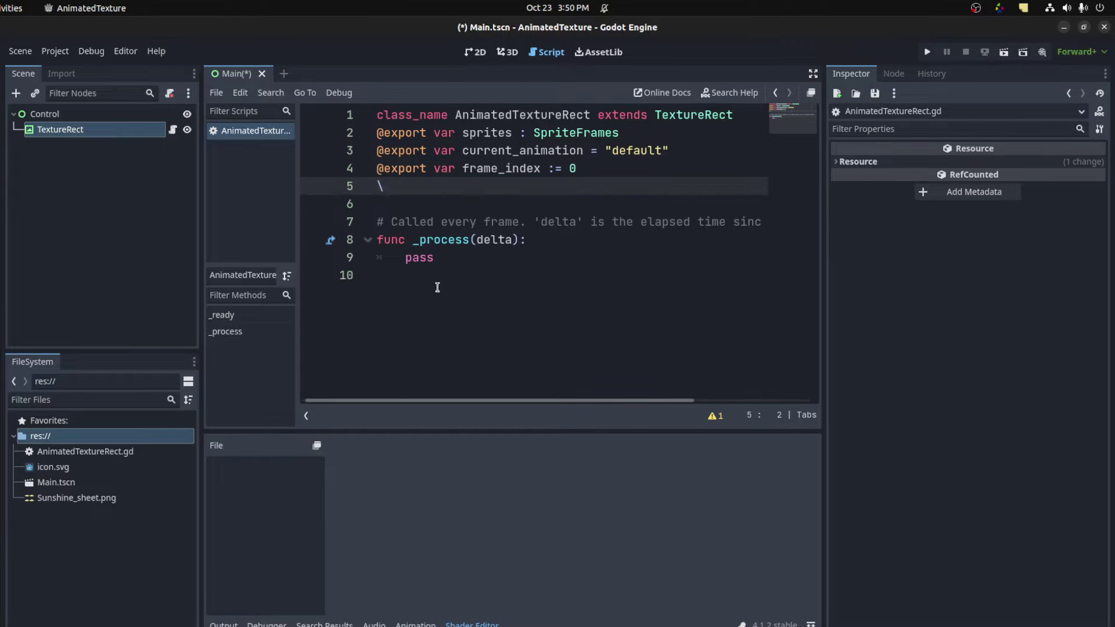
key(BackSpace)
drag(427, 278, 379, 203)
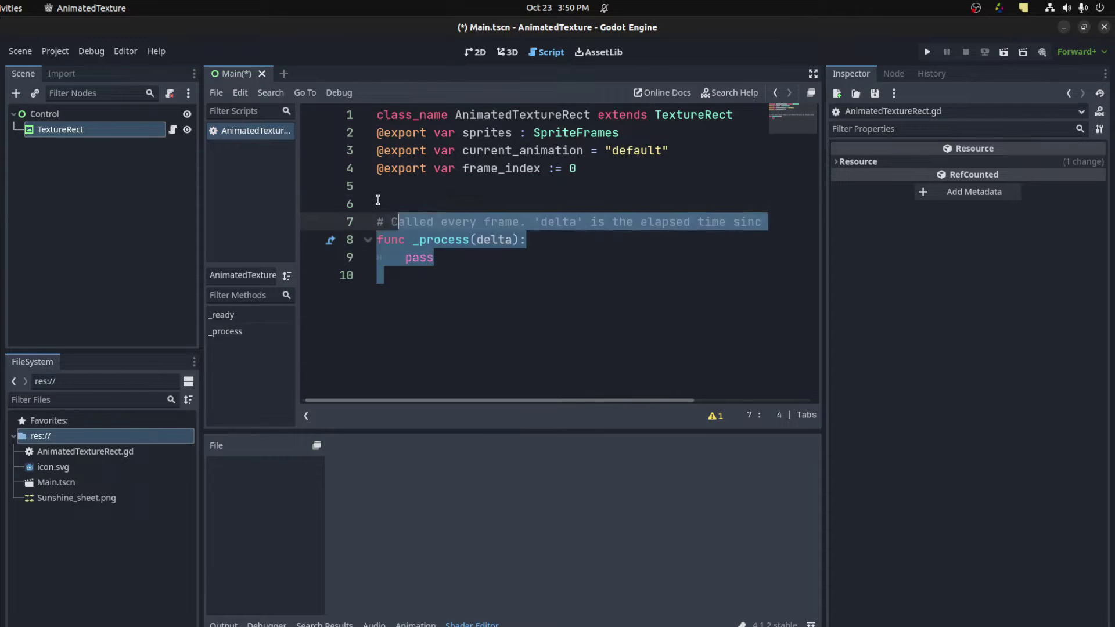
click(416, 228)
Remove the comment above _process and start a new line after the speed_scale export.
triple_click(409, 222)
key(BackSpace)
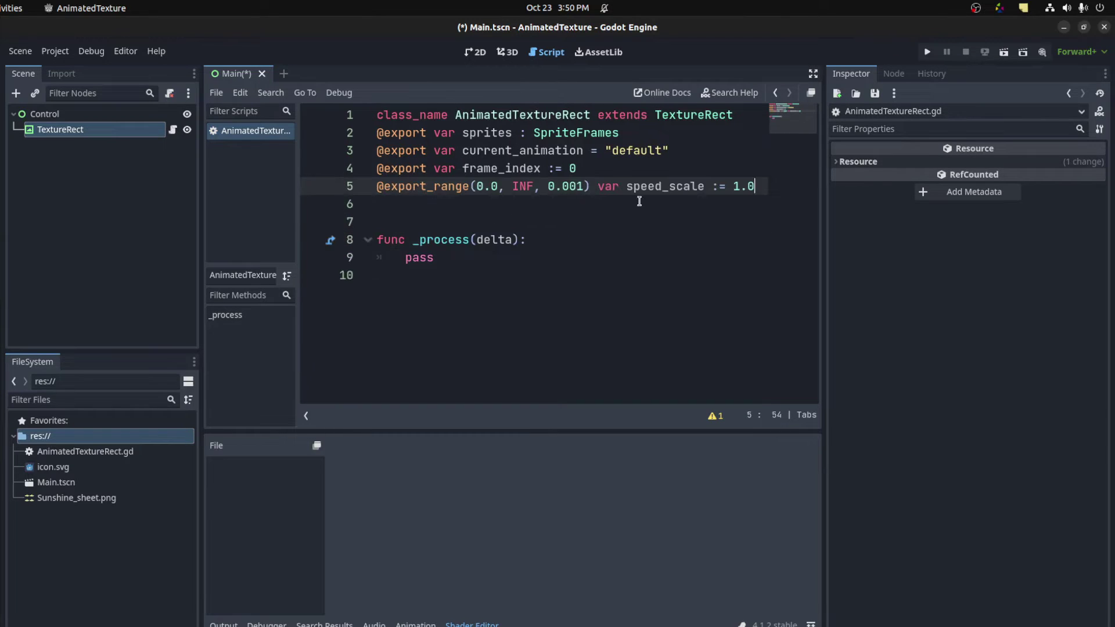
double_click(671, 186)
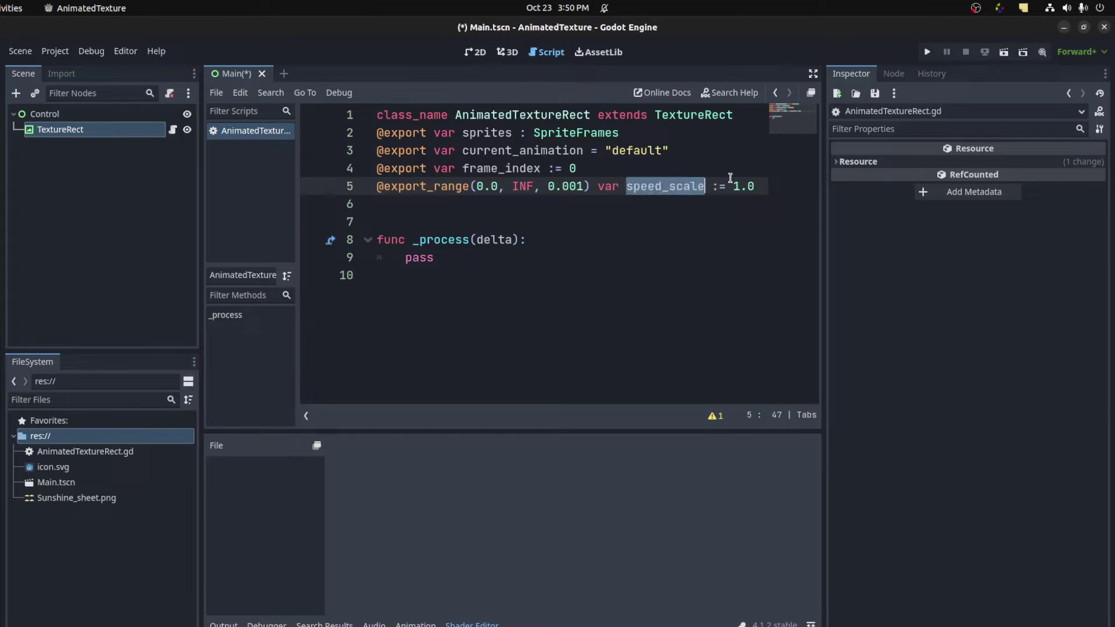
click(469, 186)
double_click(484, 186)
click(514, 187)
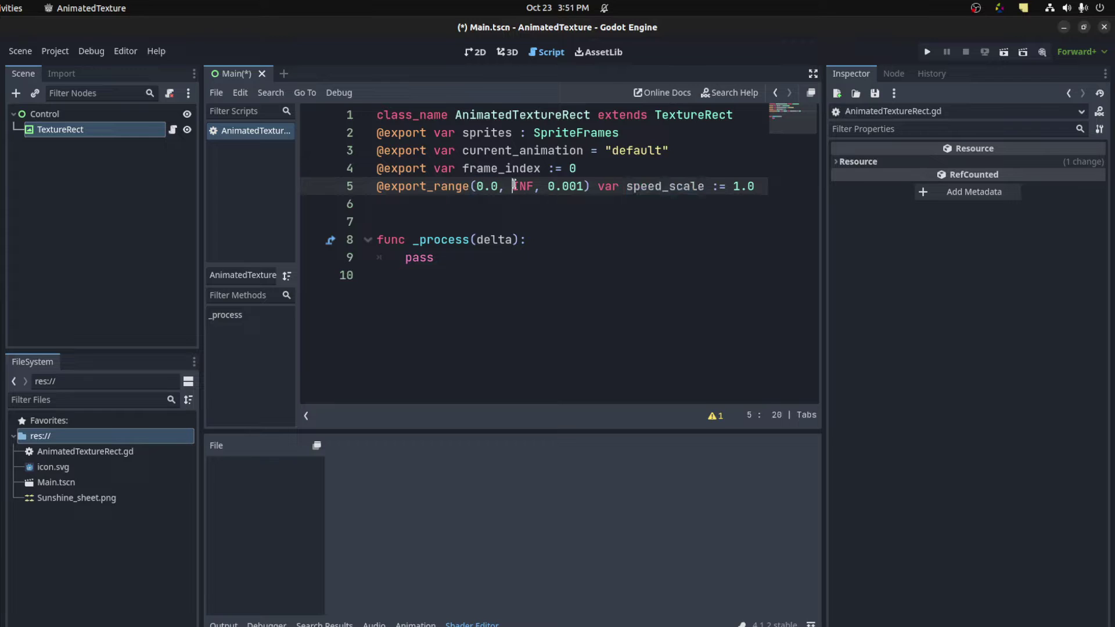
double_click(519, 186)
click(488, 187)
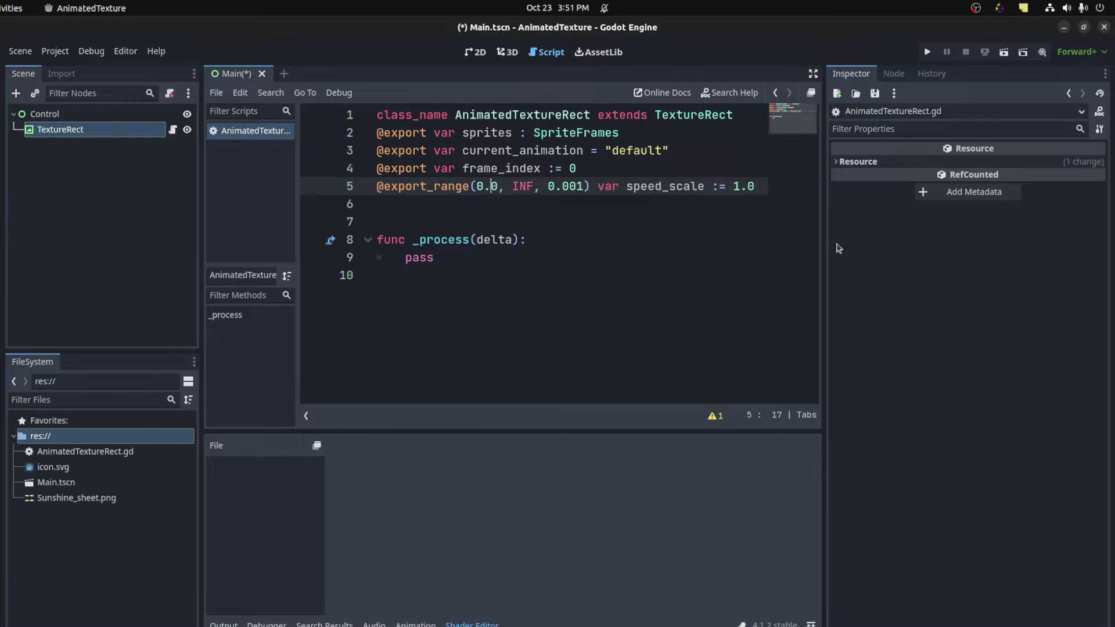
click(767, 186)
key(Return)
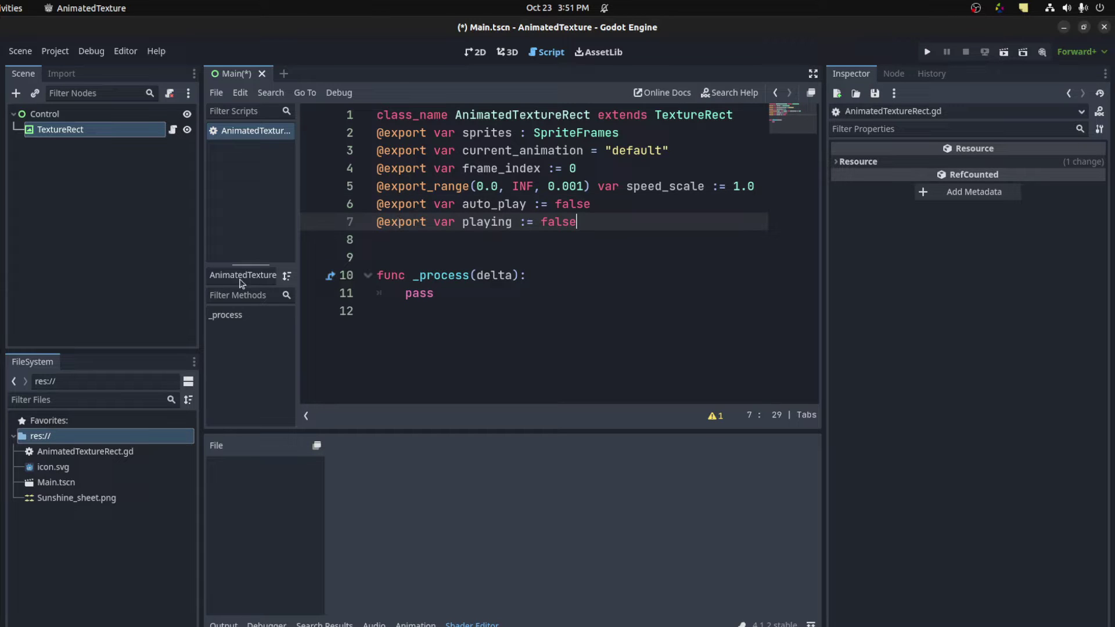
Review the new playing, refresh_rate, fps and frame_delta variables.
double_click(495, 222)
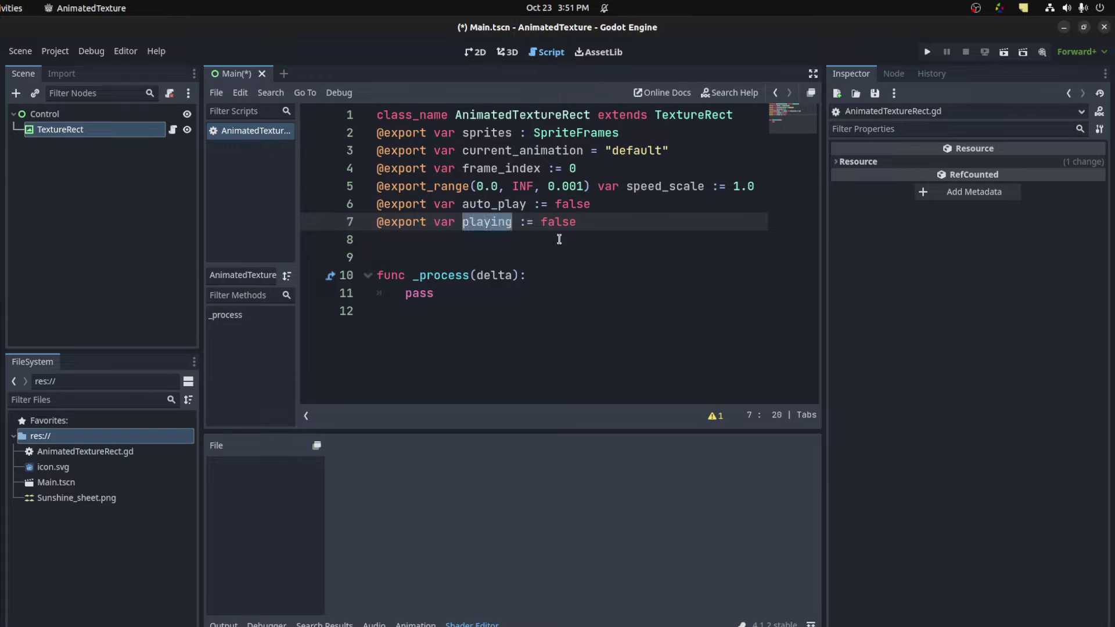
double_click(442, 244)
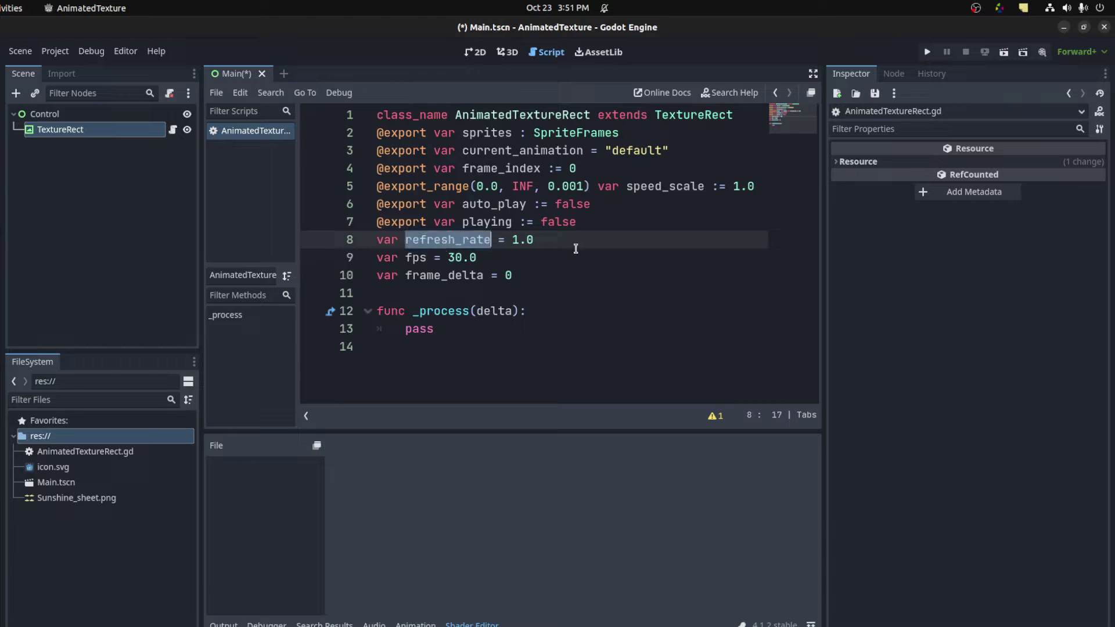
double_click(416, 258)
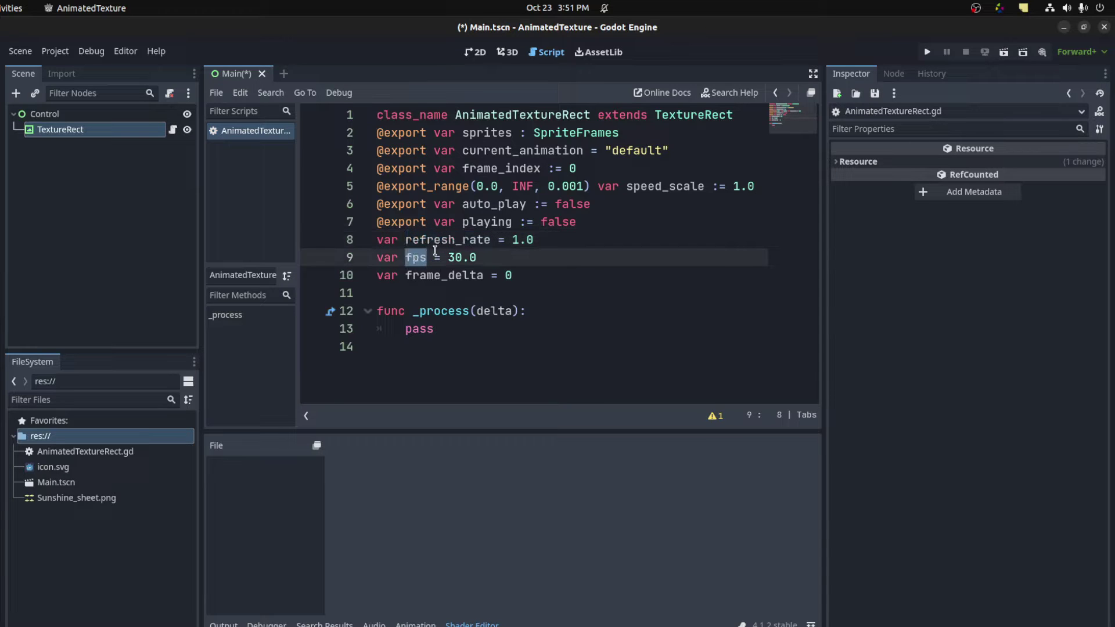
click(456, 293)
double_click(455, 275)
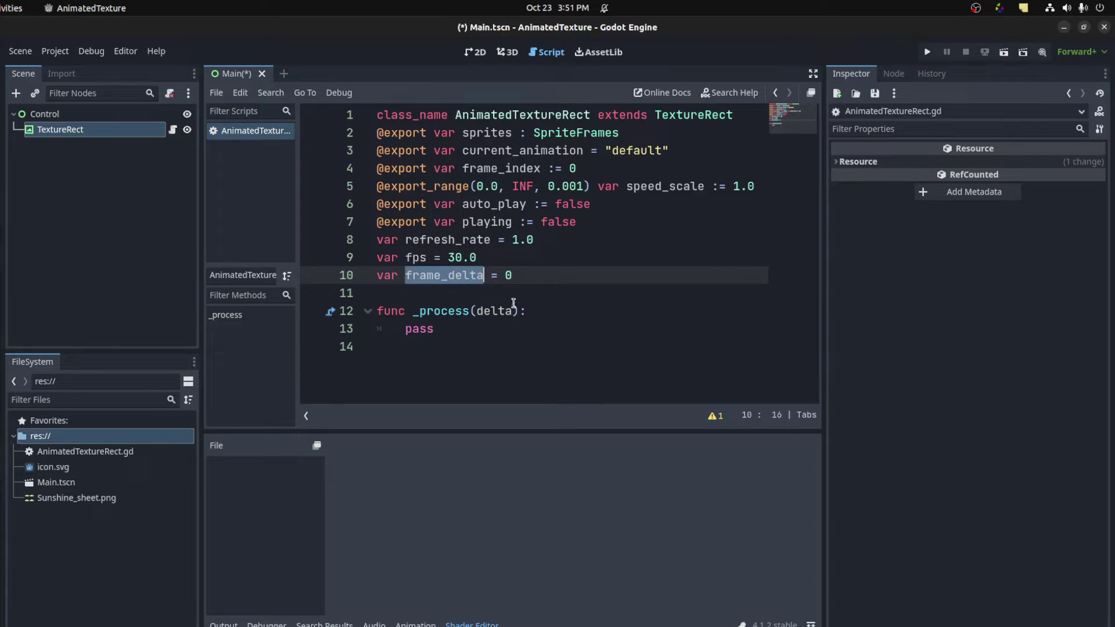
double_click(415, 258)
double_click(427, 239)
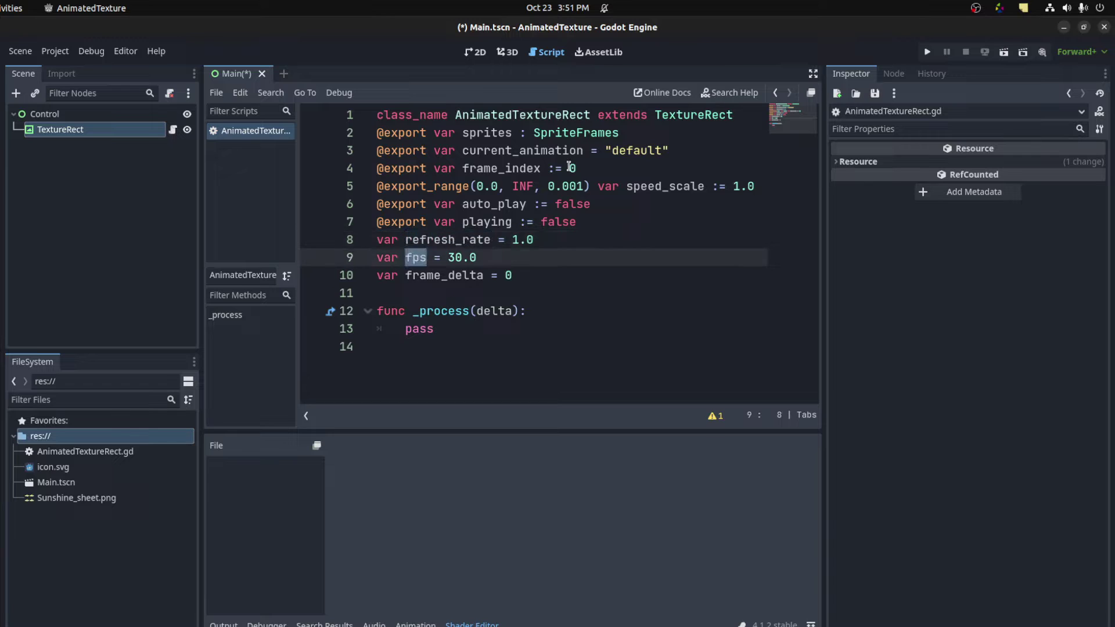
click(572, 116)
double_click(578, 136)
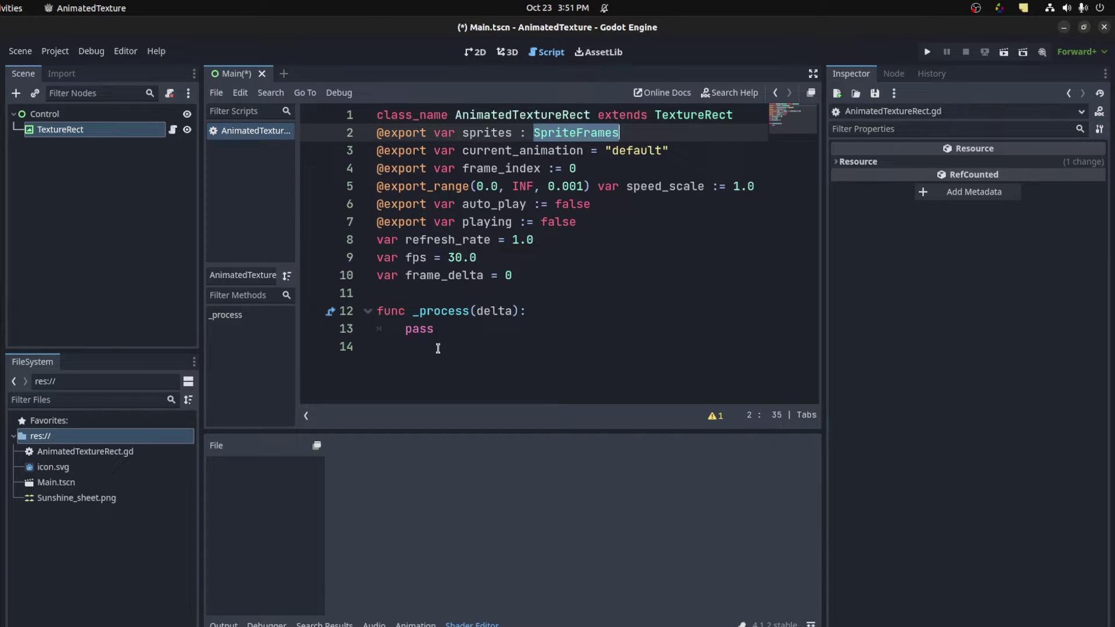
double_click(457, 241)
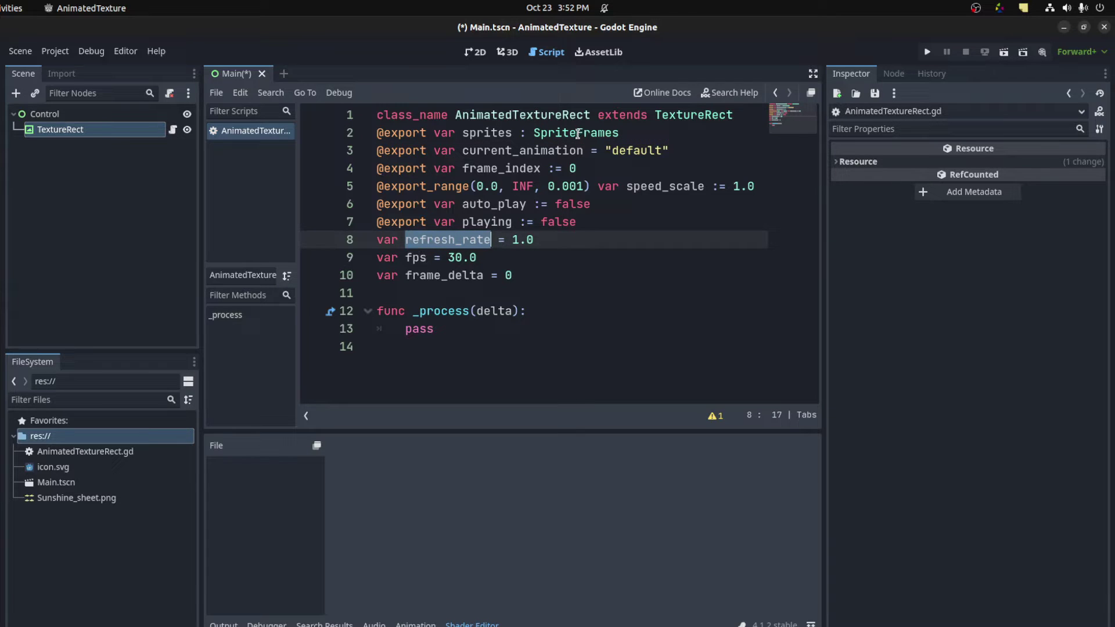
double_click(410, 259)
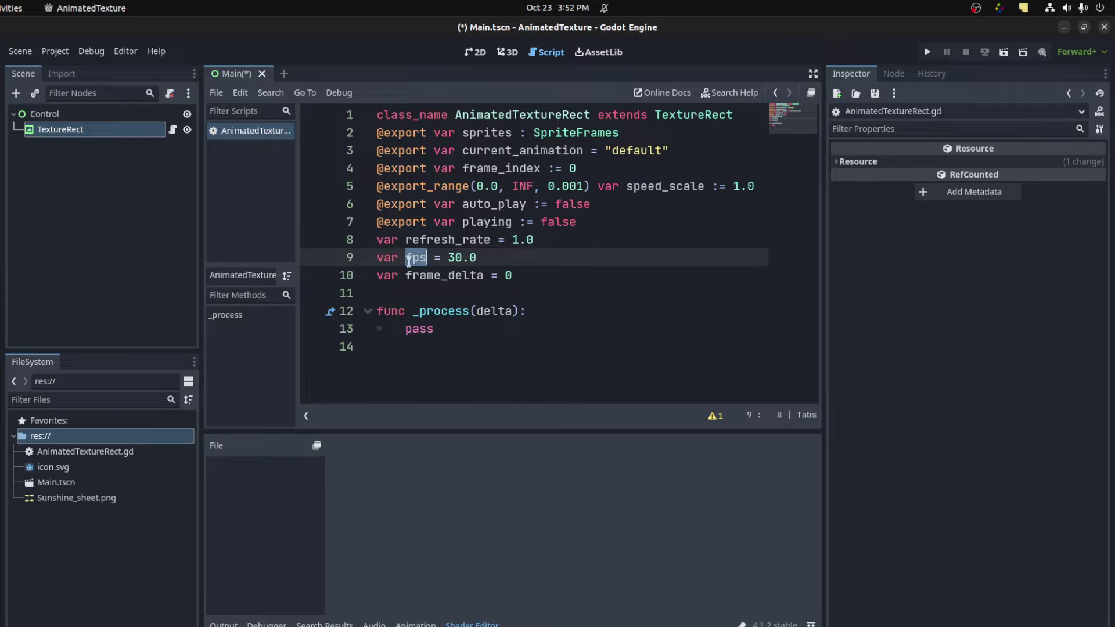
Start func _ready below the variables, setting fps from the animation speed.
double_click(551, 133)
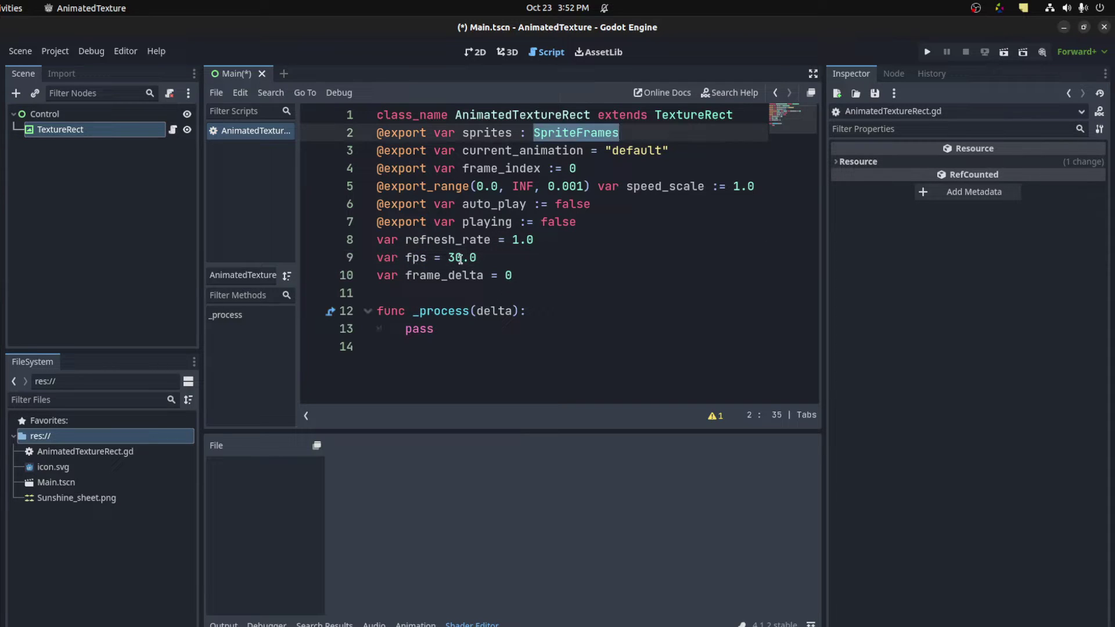
double_click(450, 274)
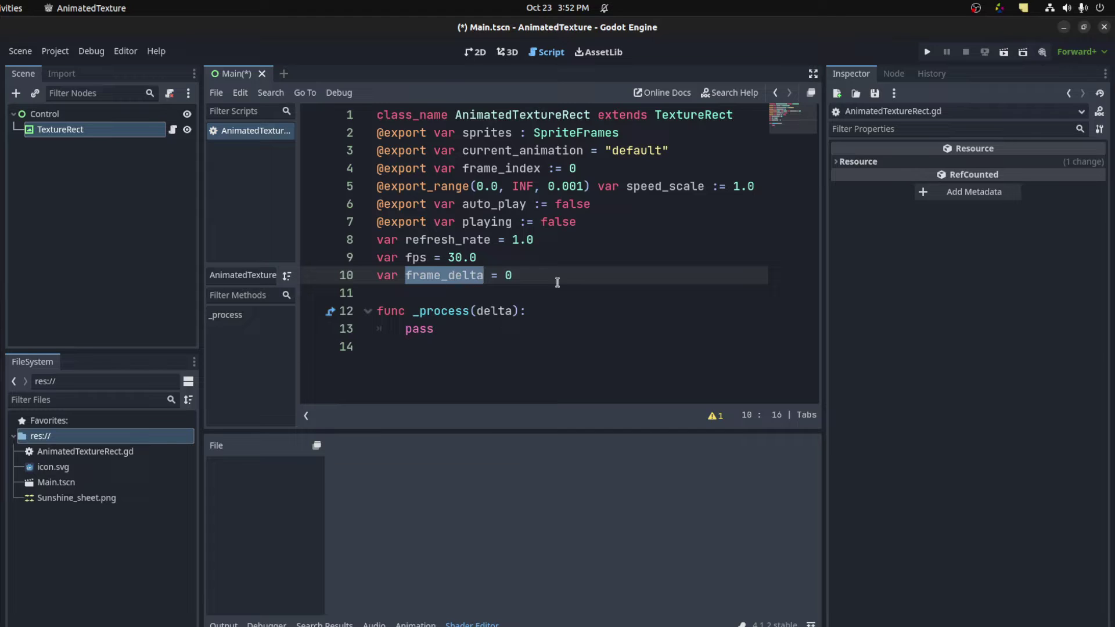
click(485, 292)
key(Return)
key(Return)
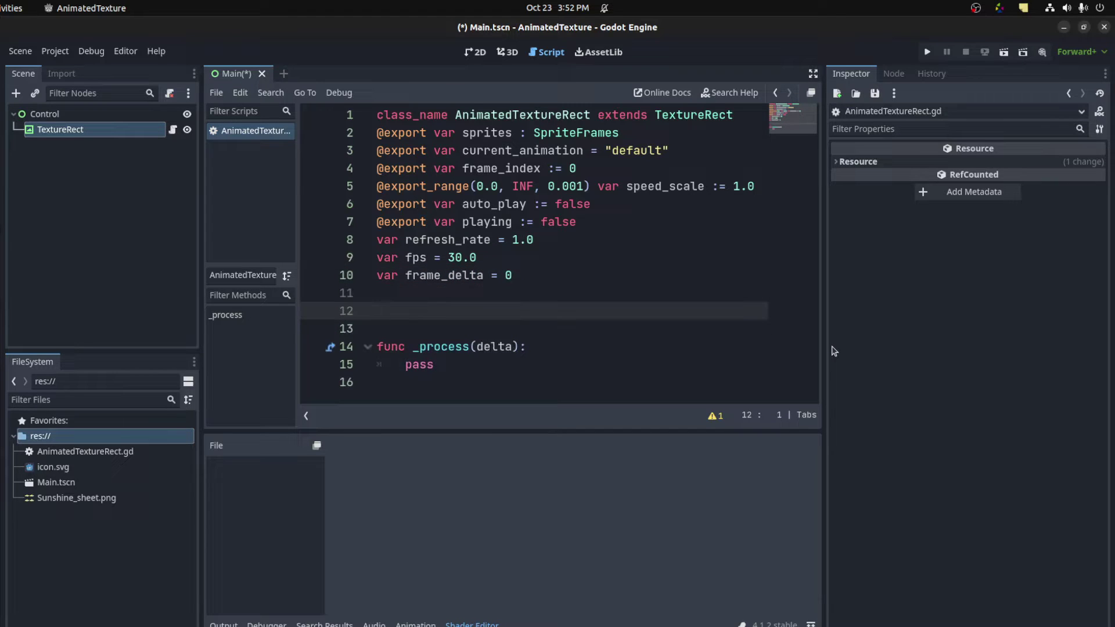
text(func _ready():)
key(Return)
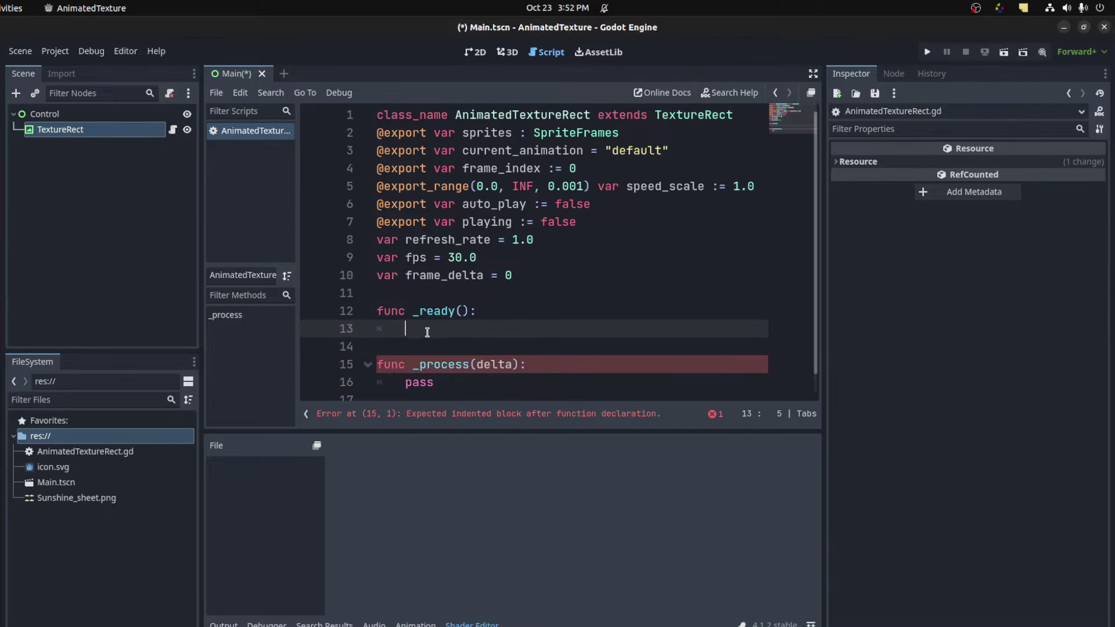
text(fps = sprites.get_animation_speed(current_animation))
Review the get_animation_speed(current_animation) call and the "default" animation name.
double_click(702, 331)
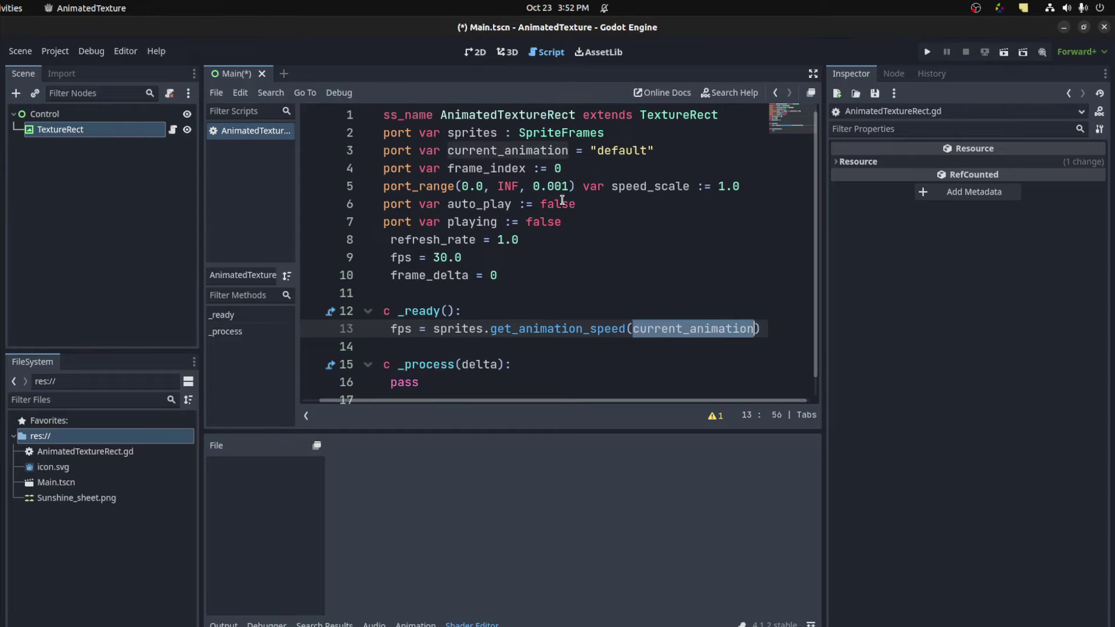
double_click(604, 152)
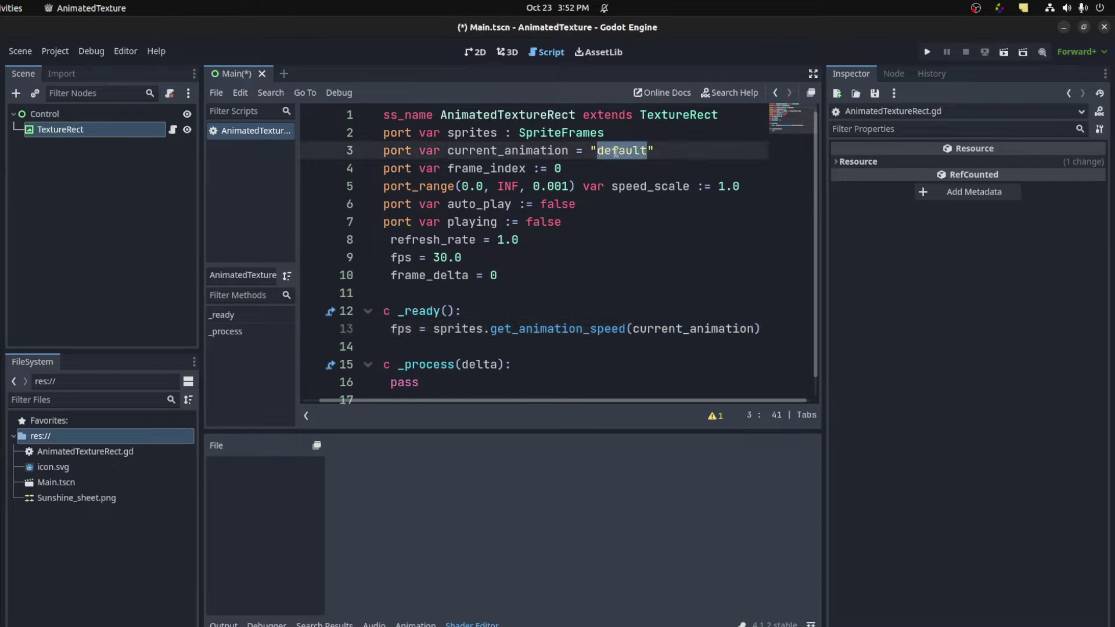
double_click(565, 133)
double_click(621, 150)
double_click(563, 329)
click(633, 329)
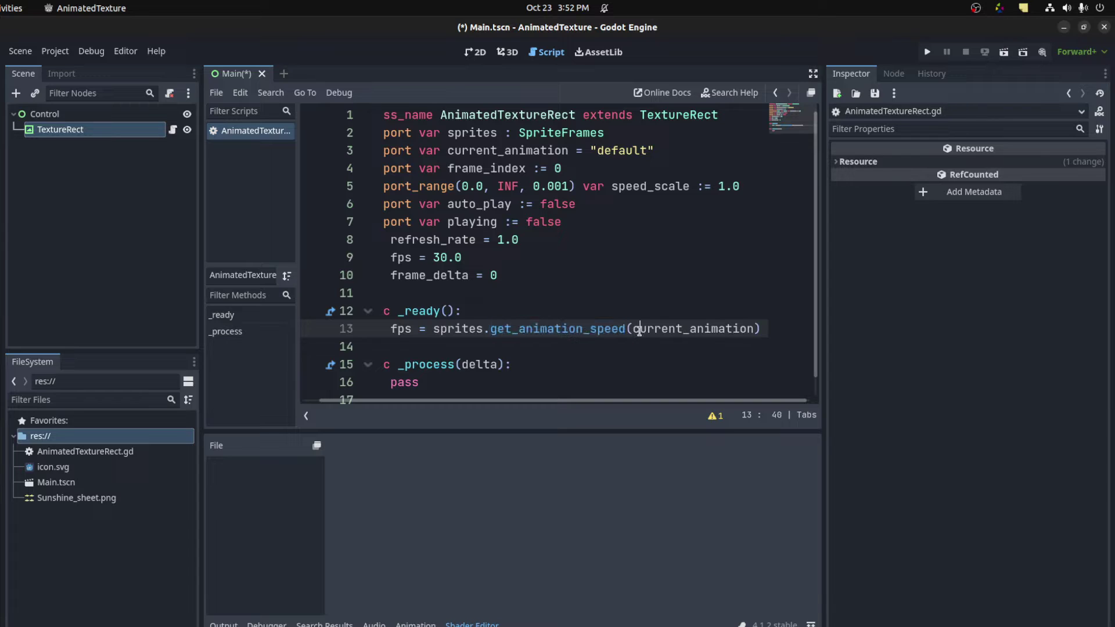
double_click(688, 329)
double_click(532, 328)
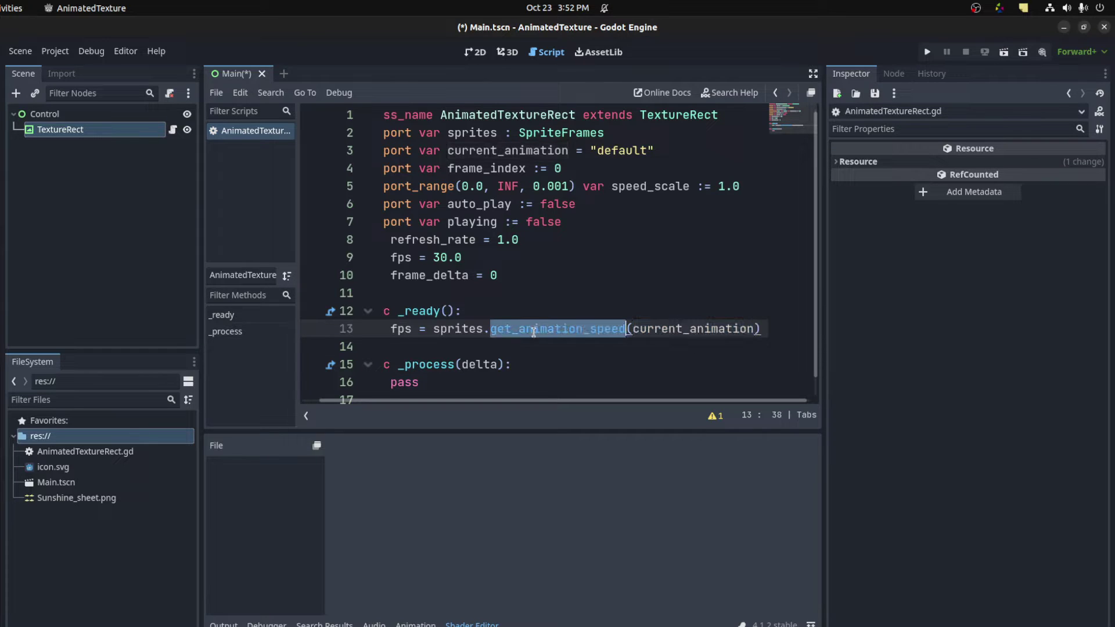
click(601, 328)
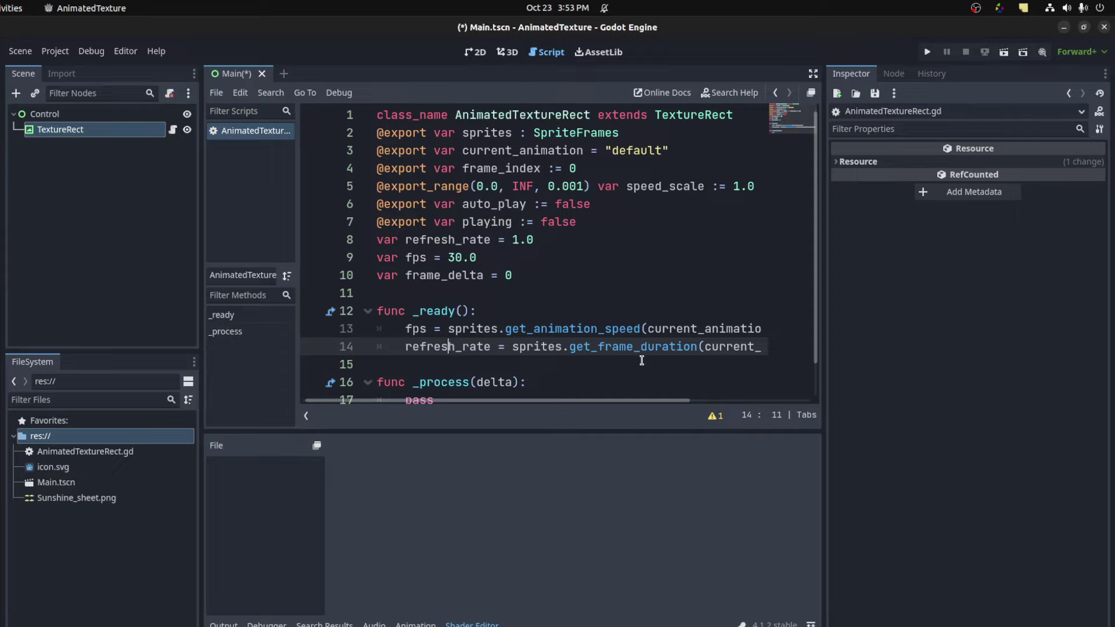
Set refresh_rate from get_frame_duration(current_animation, frame_index) in _ready.
double_click(640, 348)
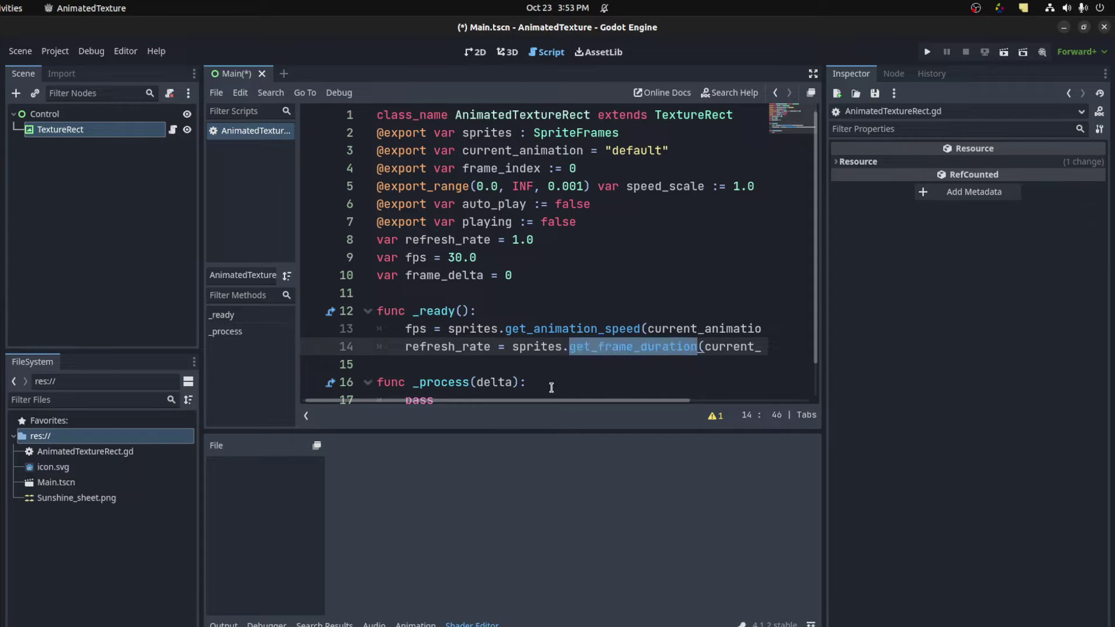
scroll(562, 373, right, 2)
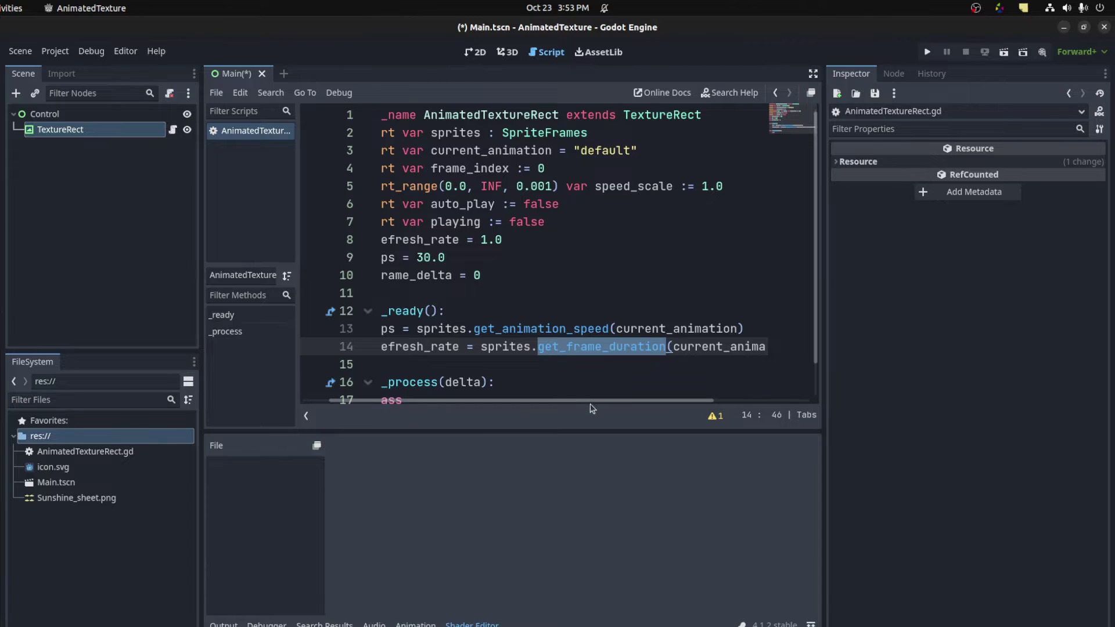
drag(591, 409, 685, 409)
double_click(617, 346)
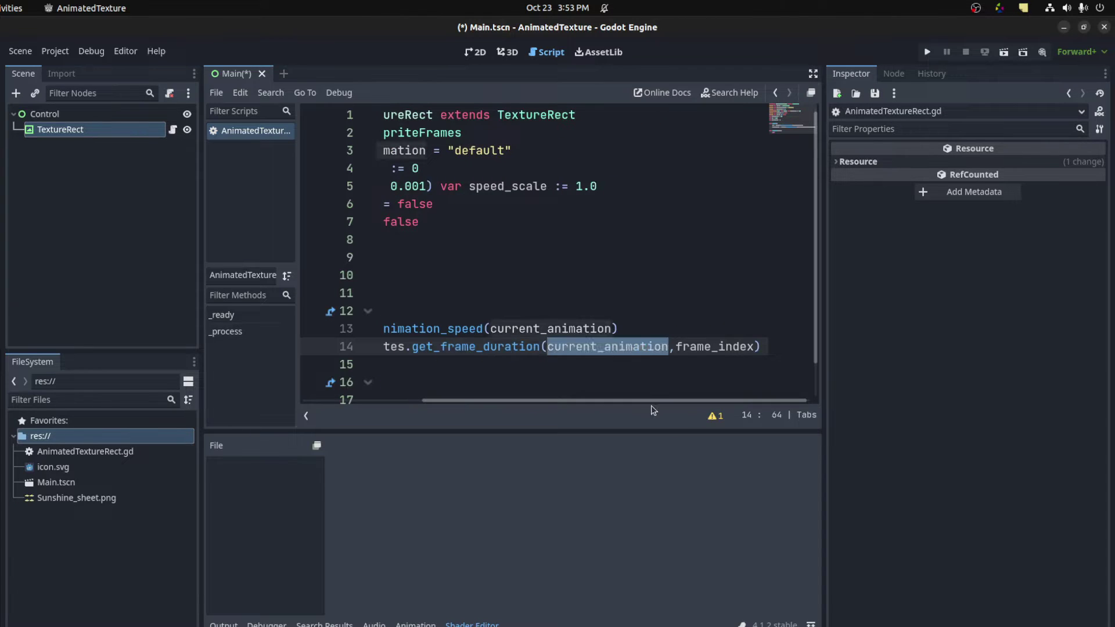
double_click(714, 348)
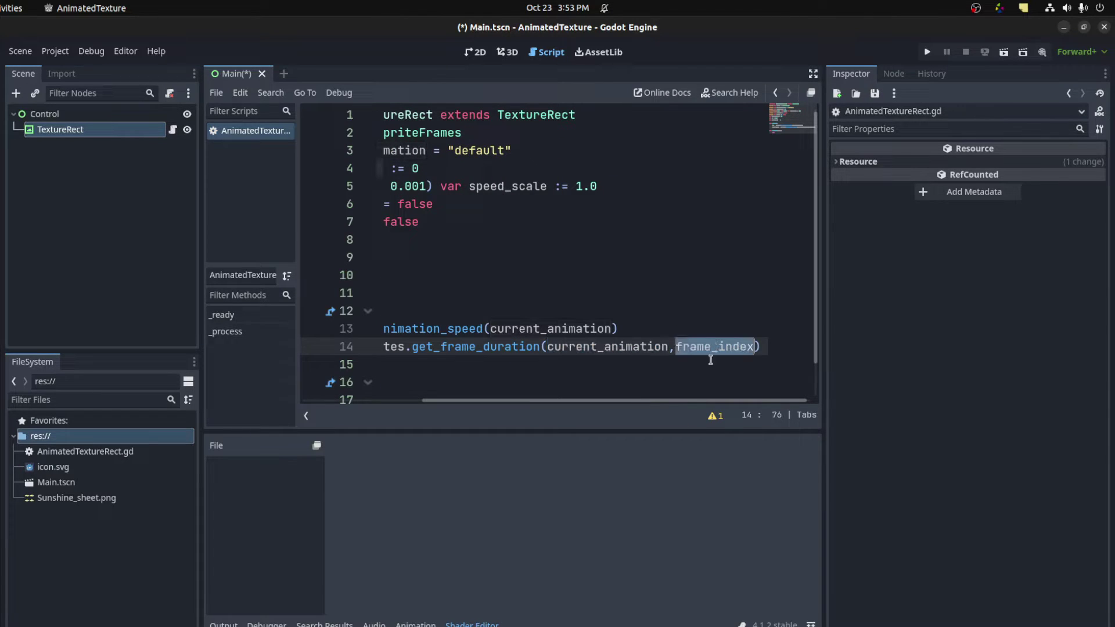
drag(672, 403, 523, 404)
click(463, 277)
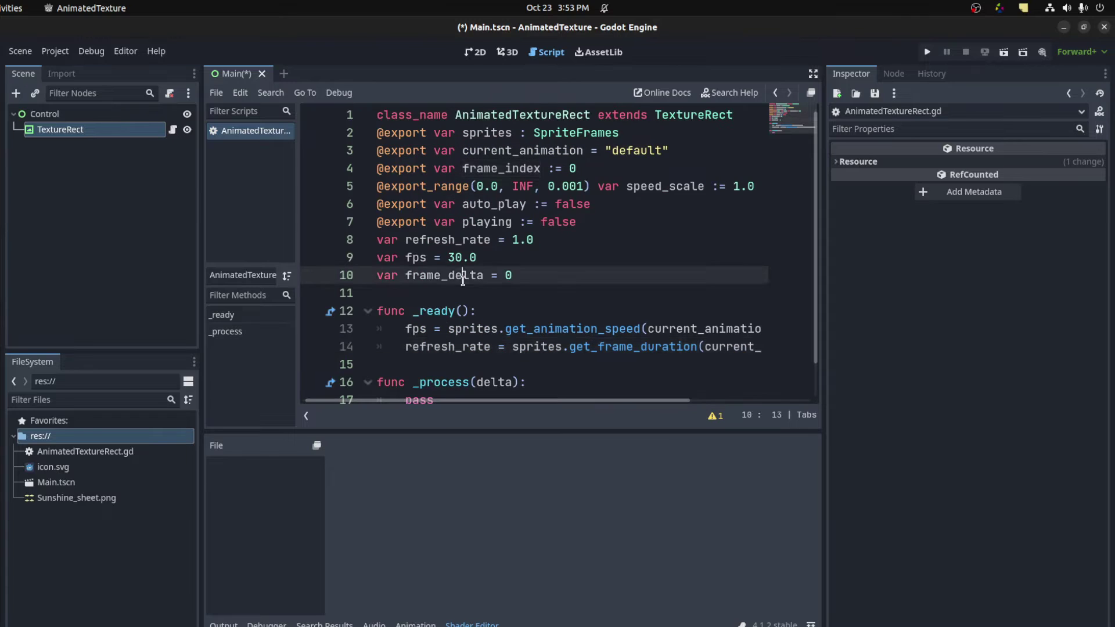
double_click(463, 277)
click(459, 247)
click(512, 155)
double_click(511, 171)
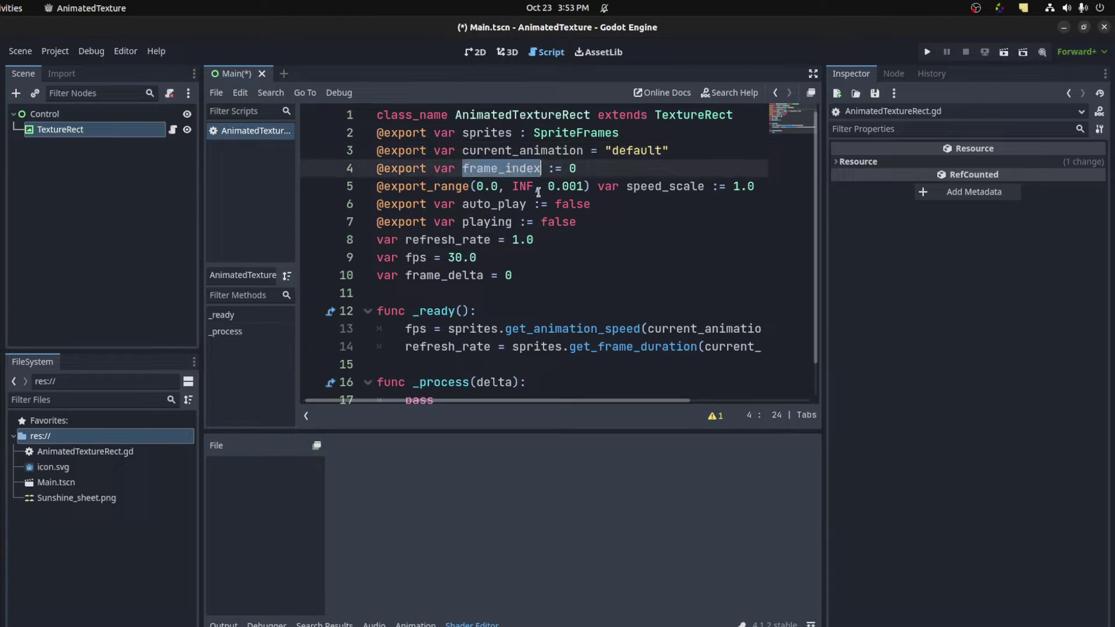
scroll(503, 185, down, 1)
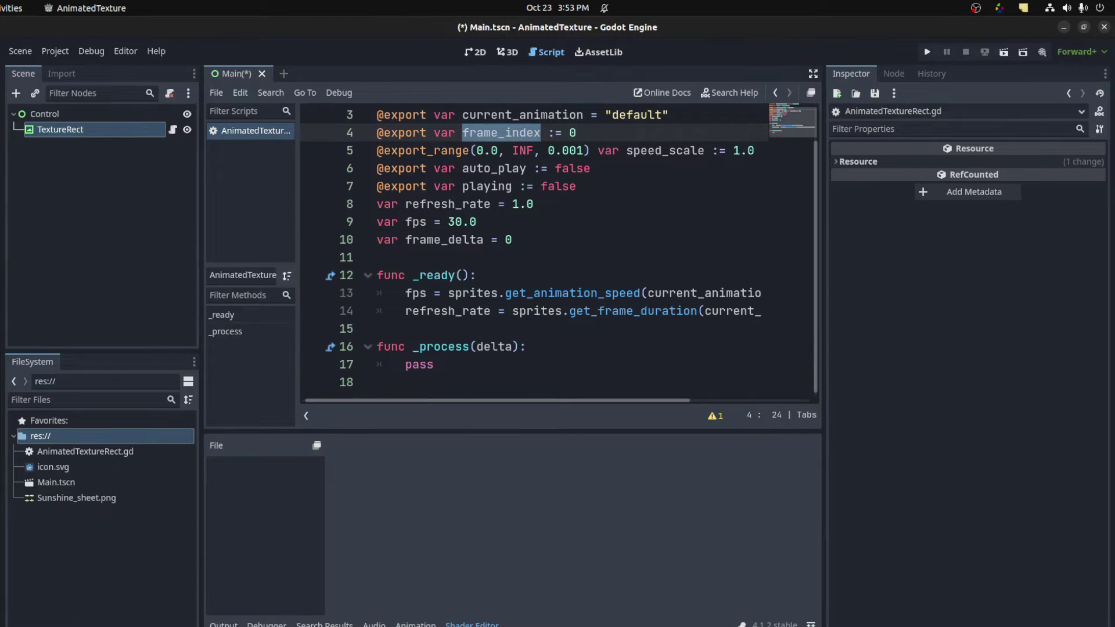
click(428, 329)
Add an auto_play check in _ready that calls play().
text(if auto_play: 		play())
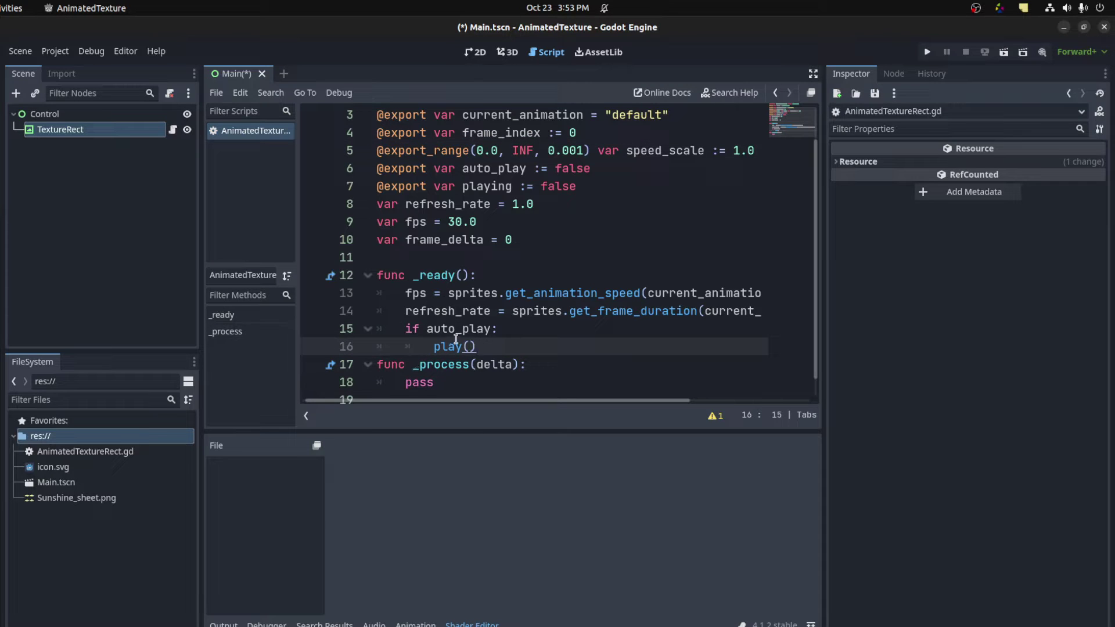
click(455, 332)
double_click(452, 347)
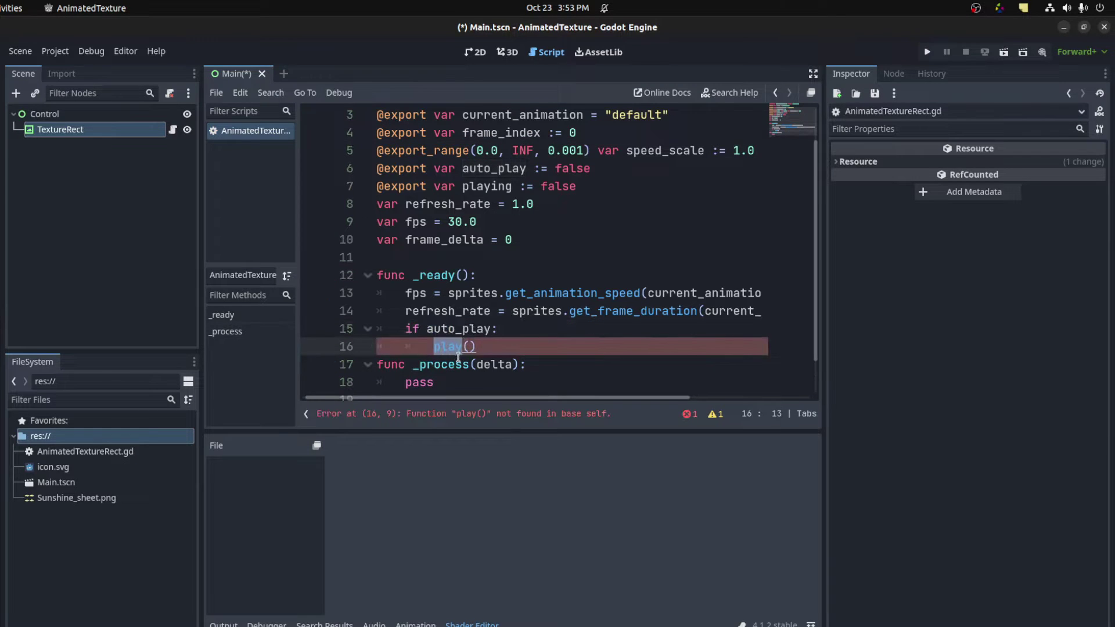
scroll(456, 354, down, 2)
scroll(523, 375, up, 1)
Write the play(animation_name: String = current_animation) signature below _process.
click(593, 384)
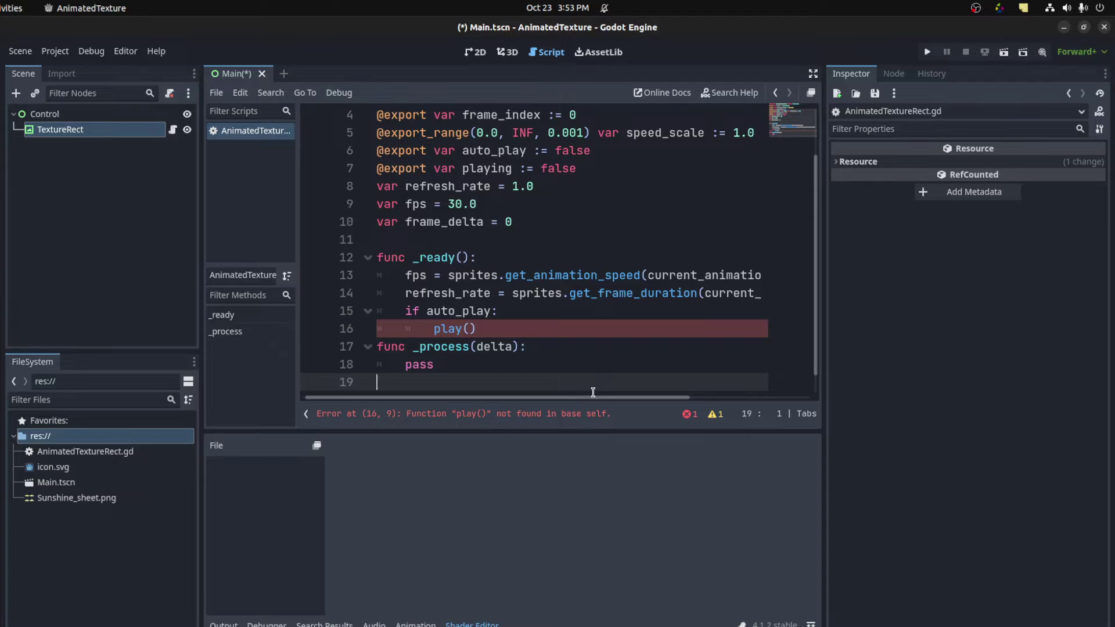
text(func play():)
text(anima)
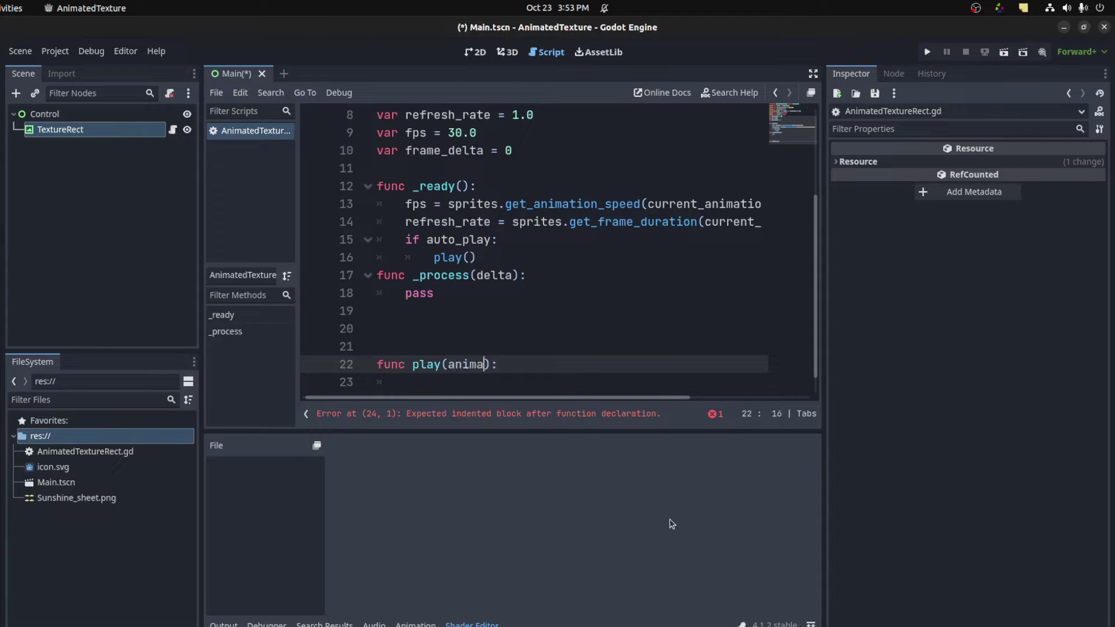
text(tion_name = )
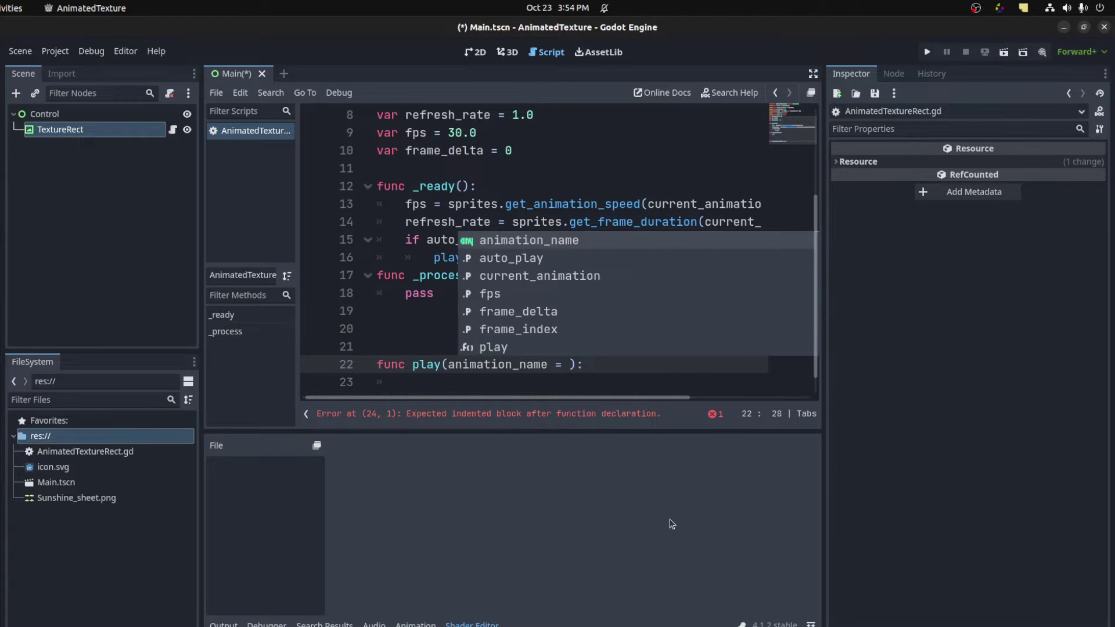
text(current_animation)
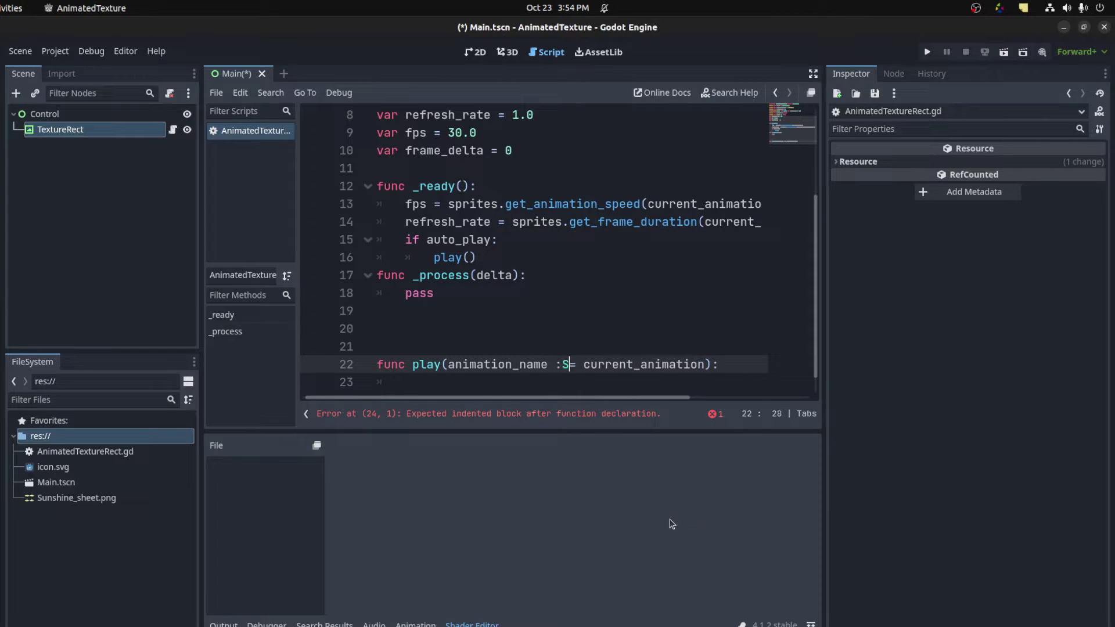
text(:Str)
key(Return)
click(613, 383)
key(Return)
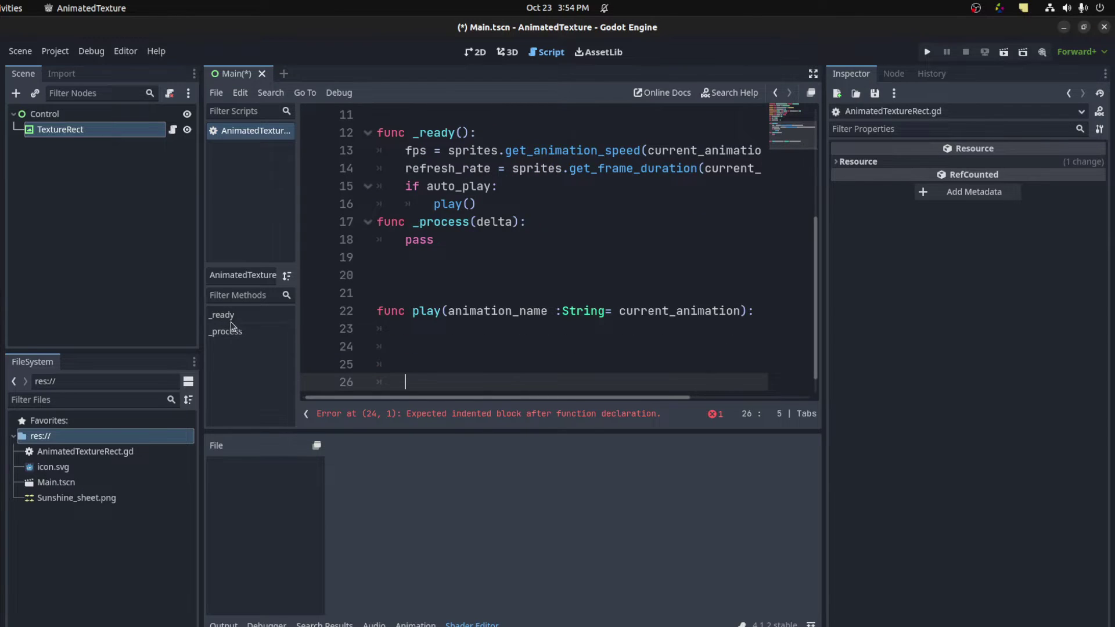
drag(203, 325, 145, 324)
click(384, 331)
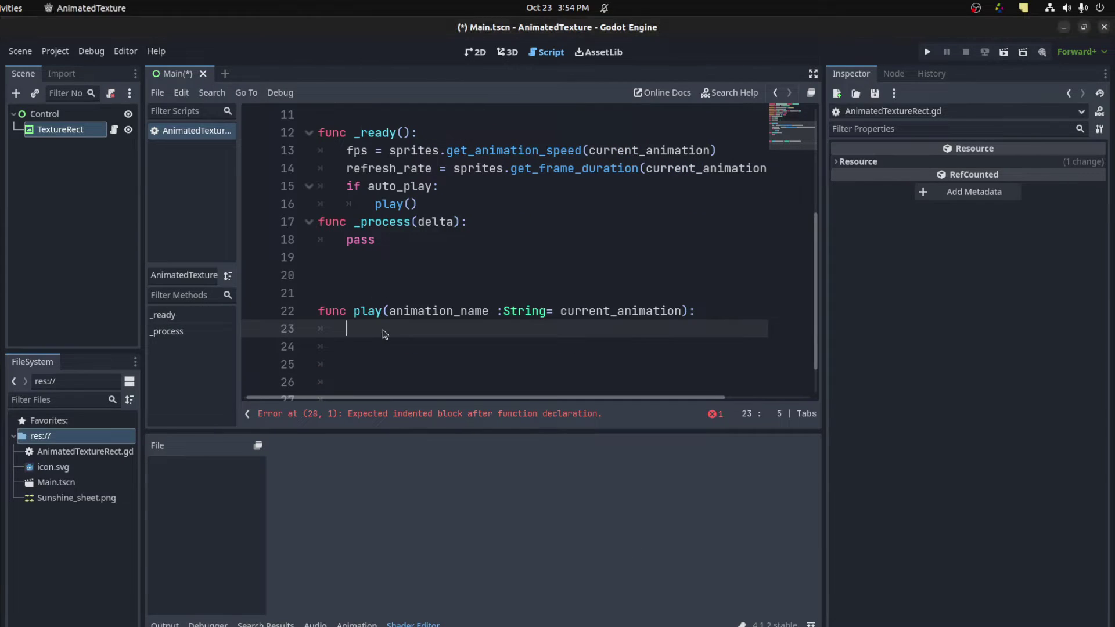
Reset frame_index to 0 and frame_delta to 0.0 inside play.
text(frame_index = 0 	frame_delta = 0)
double_click(368, 329)
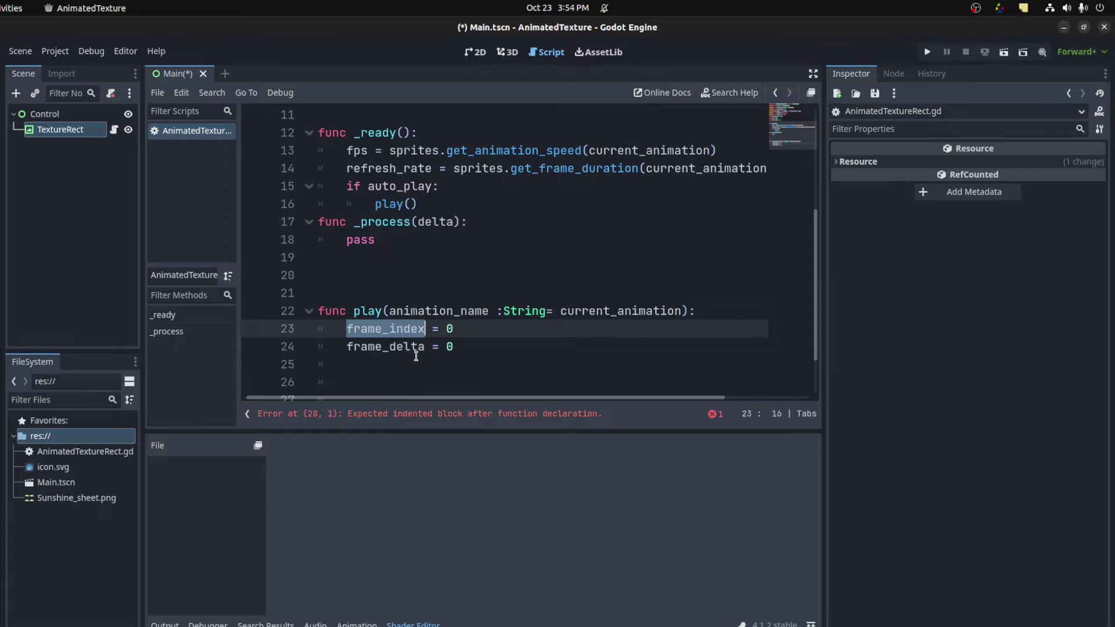
double_click(384, 346)
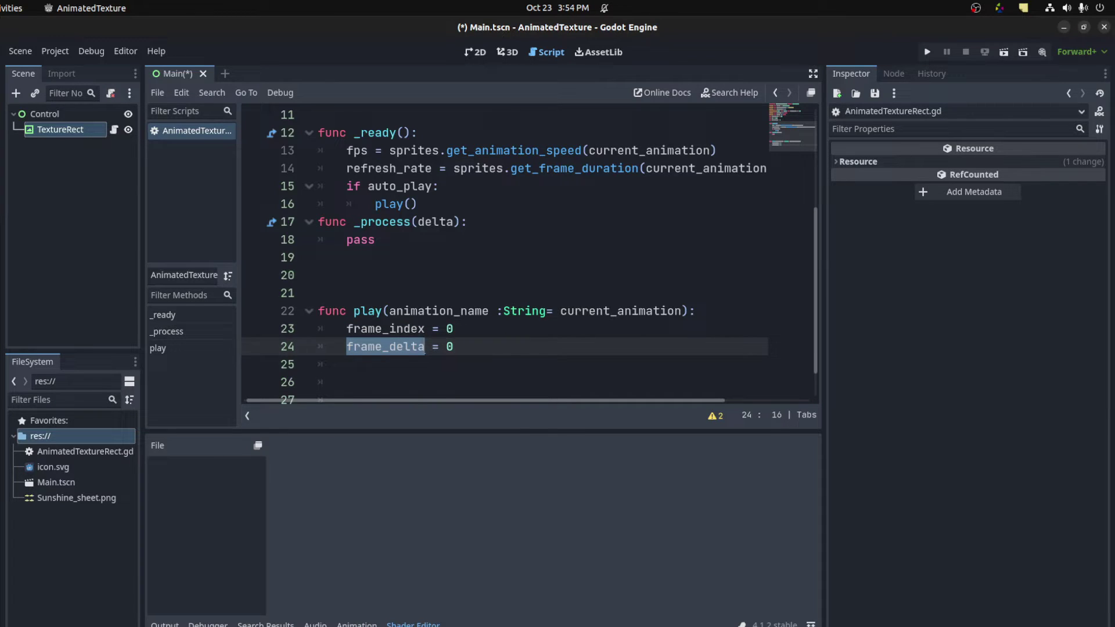
click(477, 348)
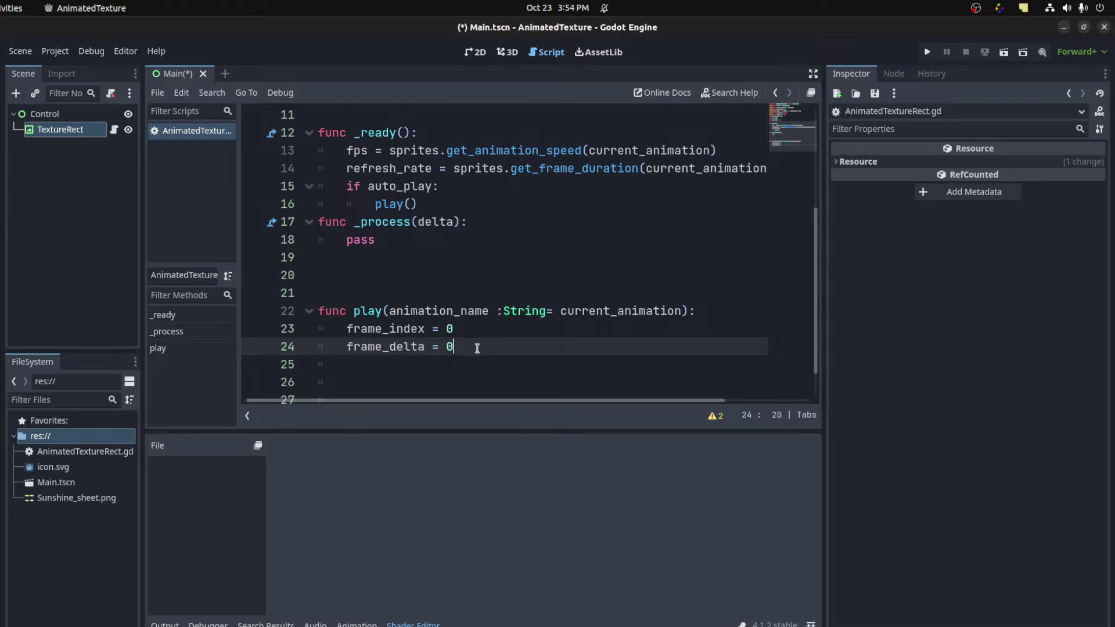
text(.0)
double_click(398, 330)
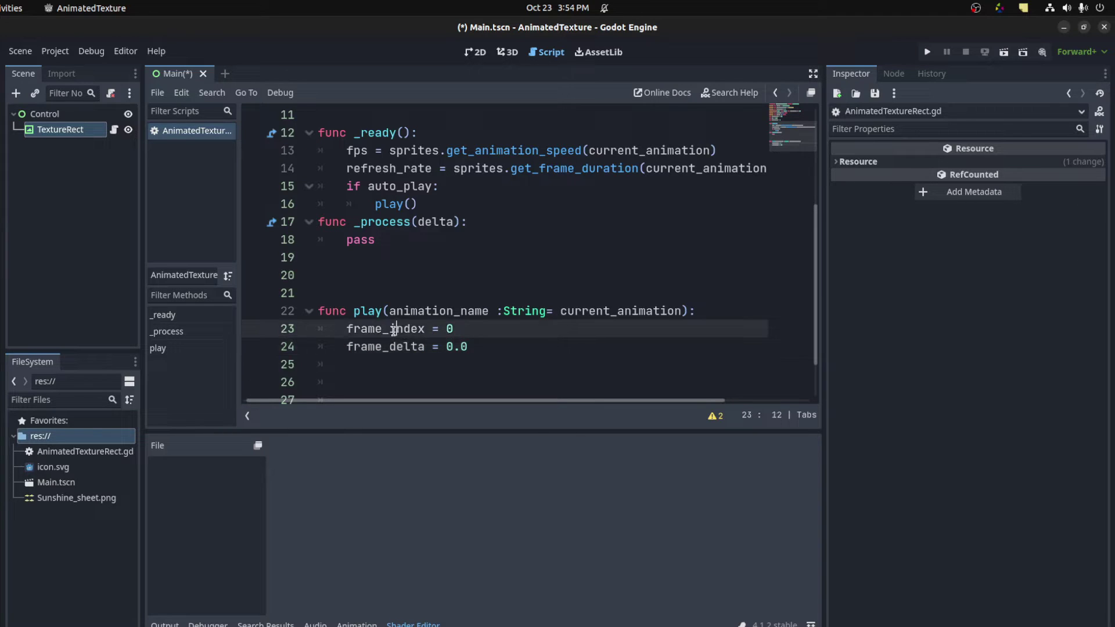
double_click(413, 348)
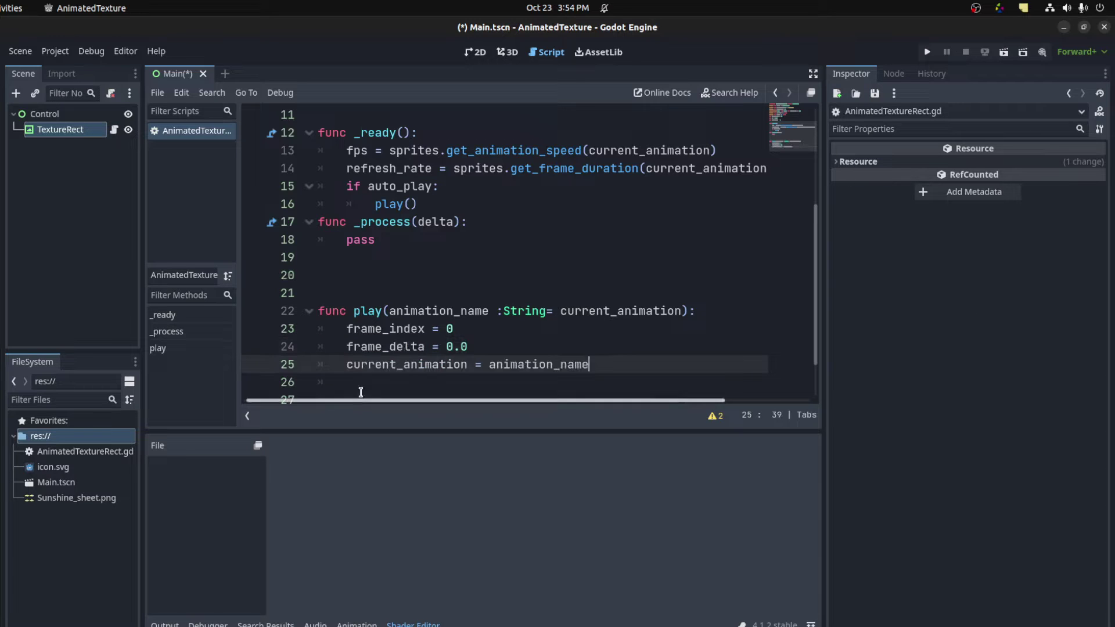
Set current_animation to animation_name, call get_animation_data, and set playing to true.
double_click(415, 366)
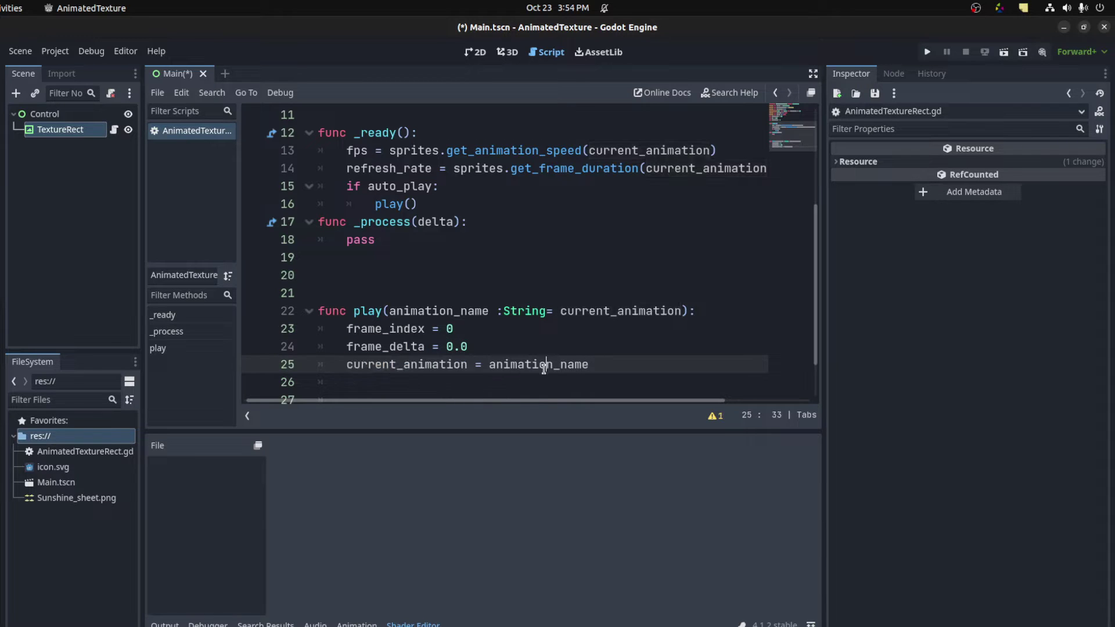
double_click(561, 365)
double_click(436, 311)
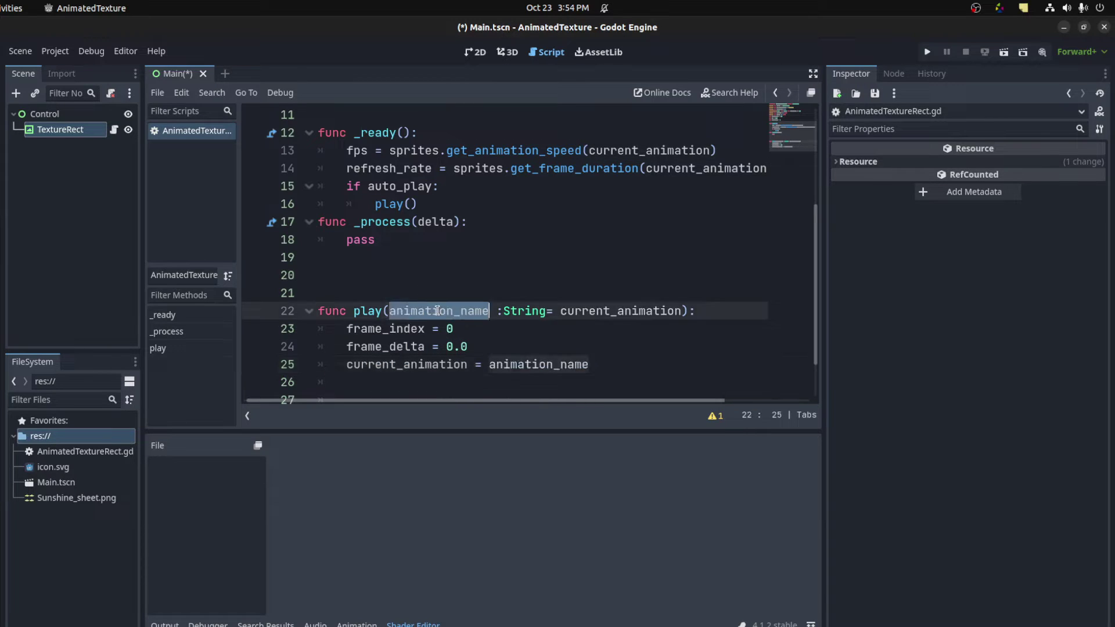
double_click(600, 311)
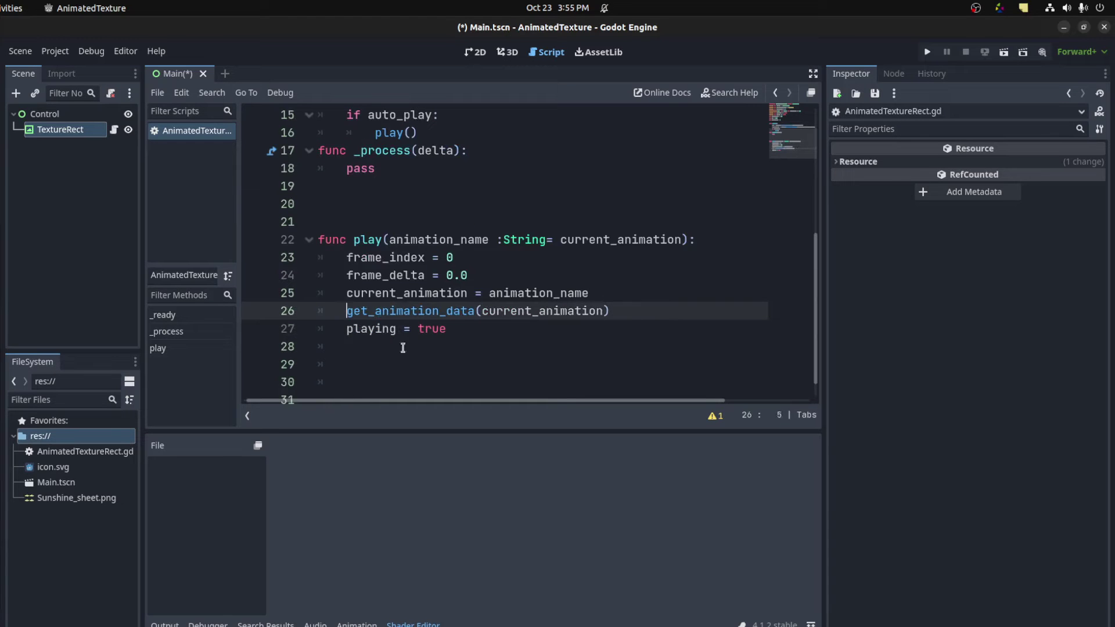
click(460, 329)
double_click(540, 311)
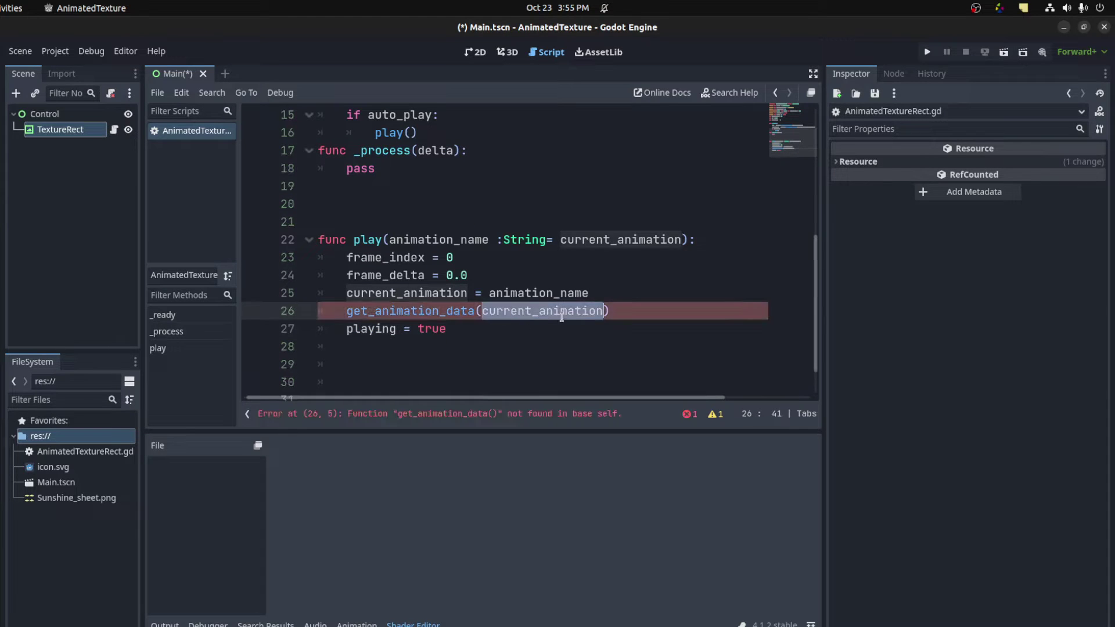
scroll(395, 290, up, 5)
scroll(394, 290, up, 2)
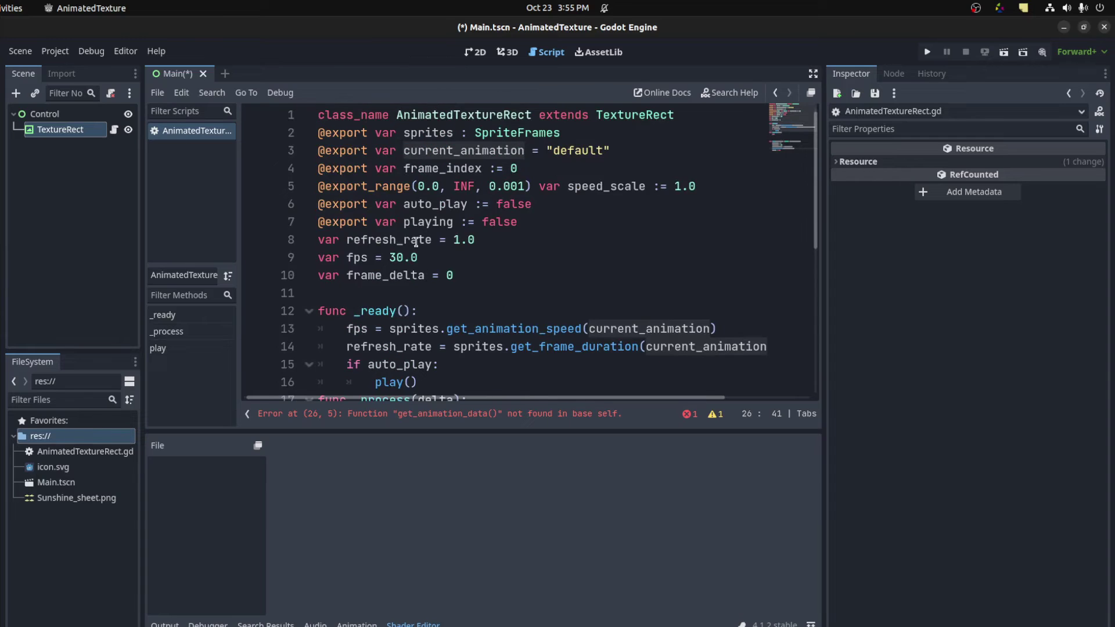
scroll(396, 275, down, 2)
scroll(397, 276, down, 4)
double_click(370, 292)
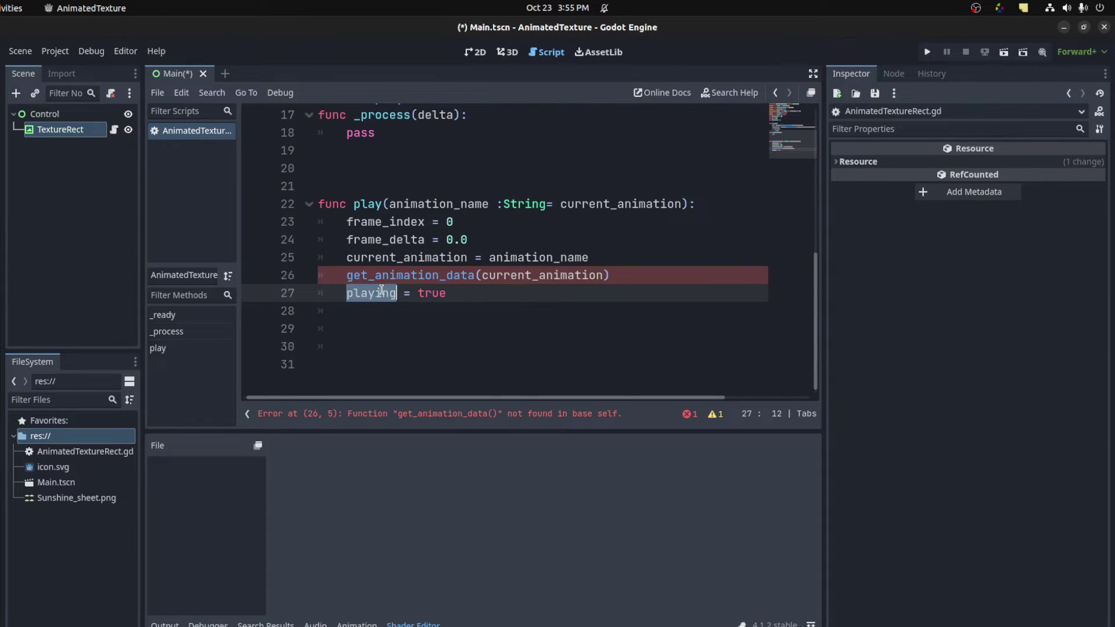
double_click(431, 294)
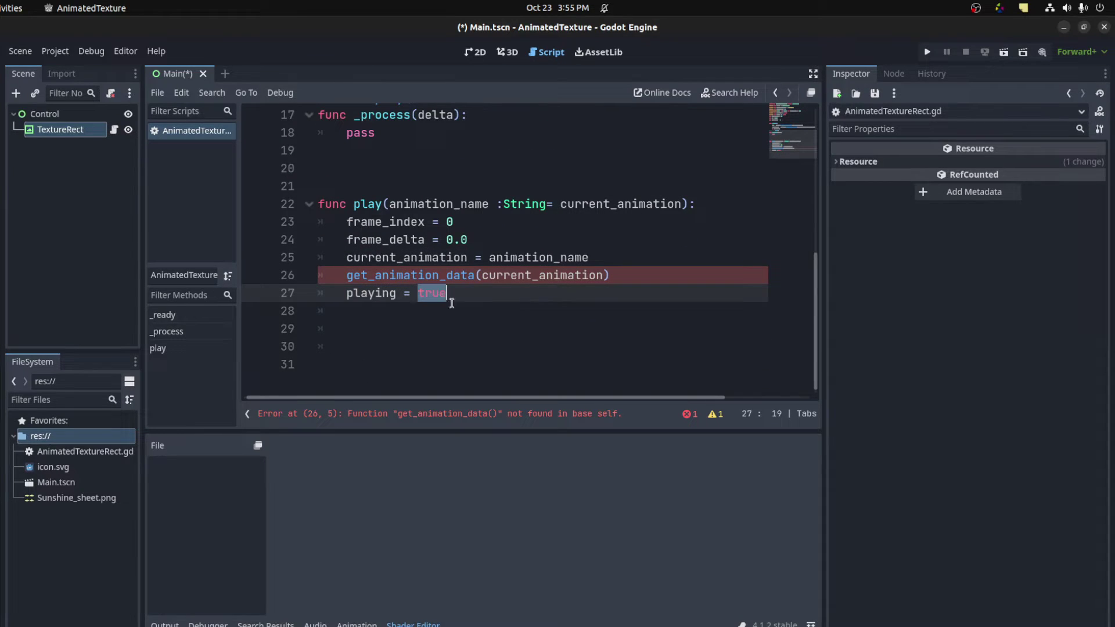
click(373, 354)
Write get_animation_data(animation), assigning fps and refresh_rate from the sprites' speed and frame duration.
key(Return)
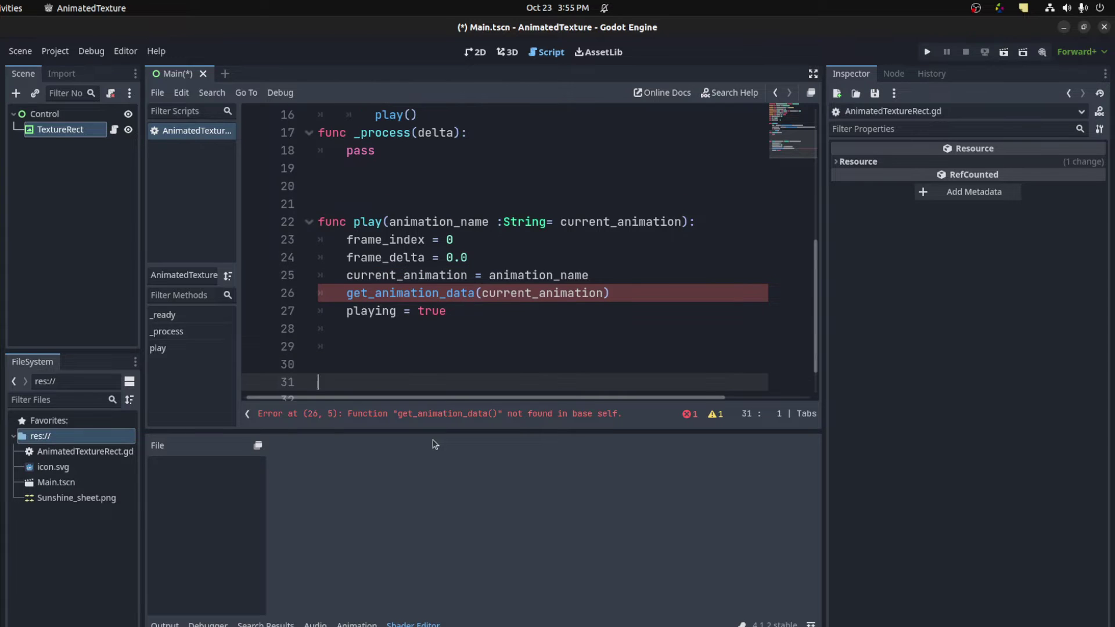
text(func get_anima)
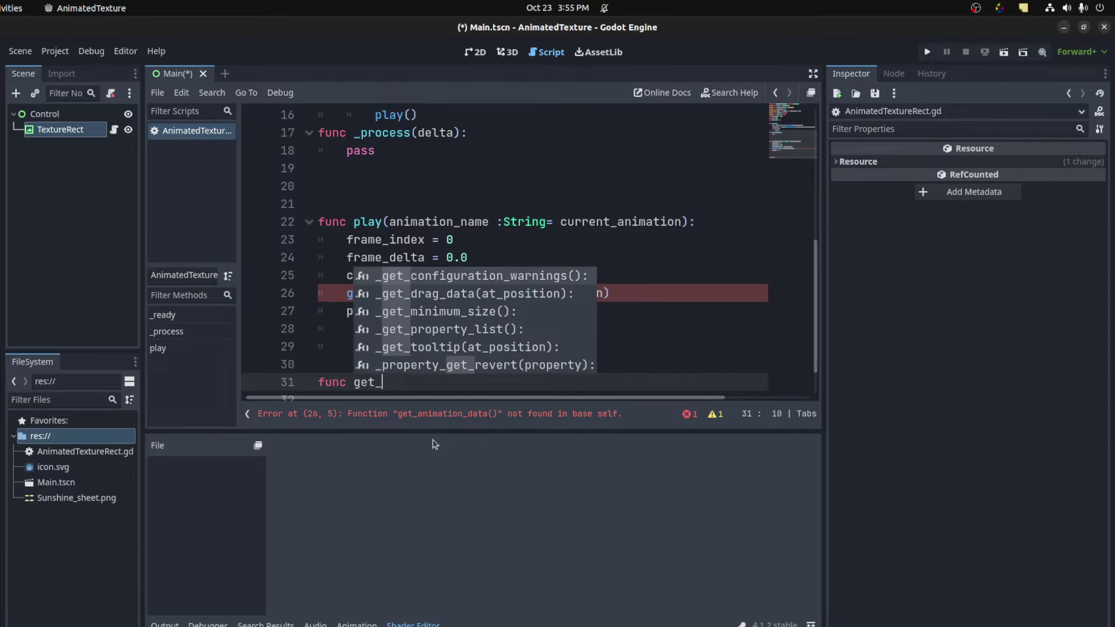
text(tion_data()
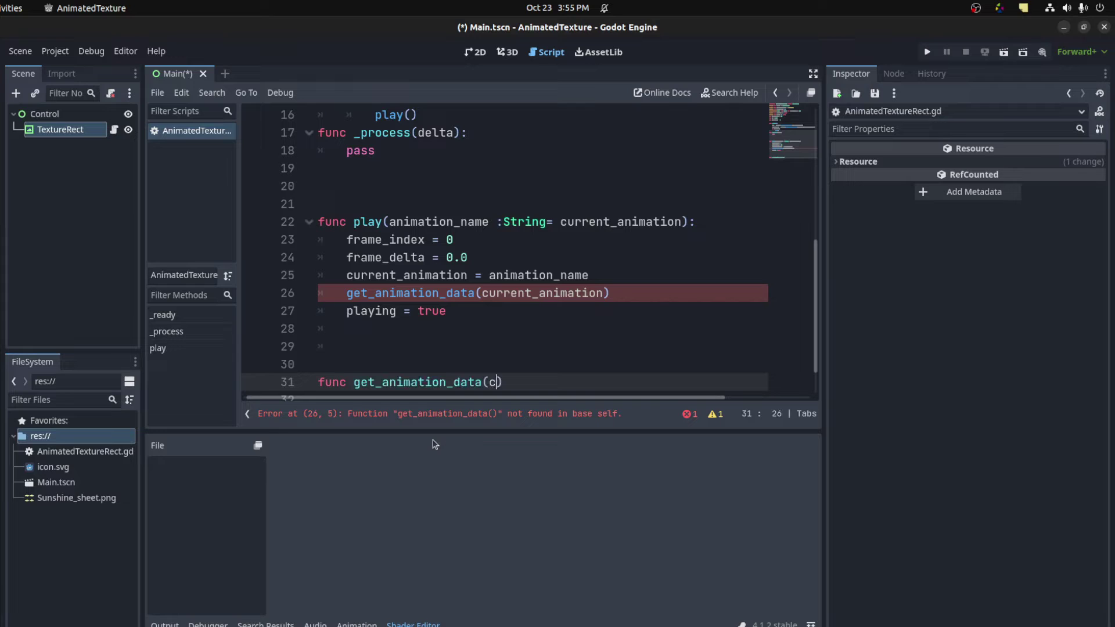
text(animation)
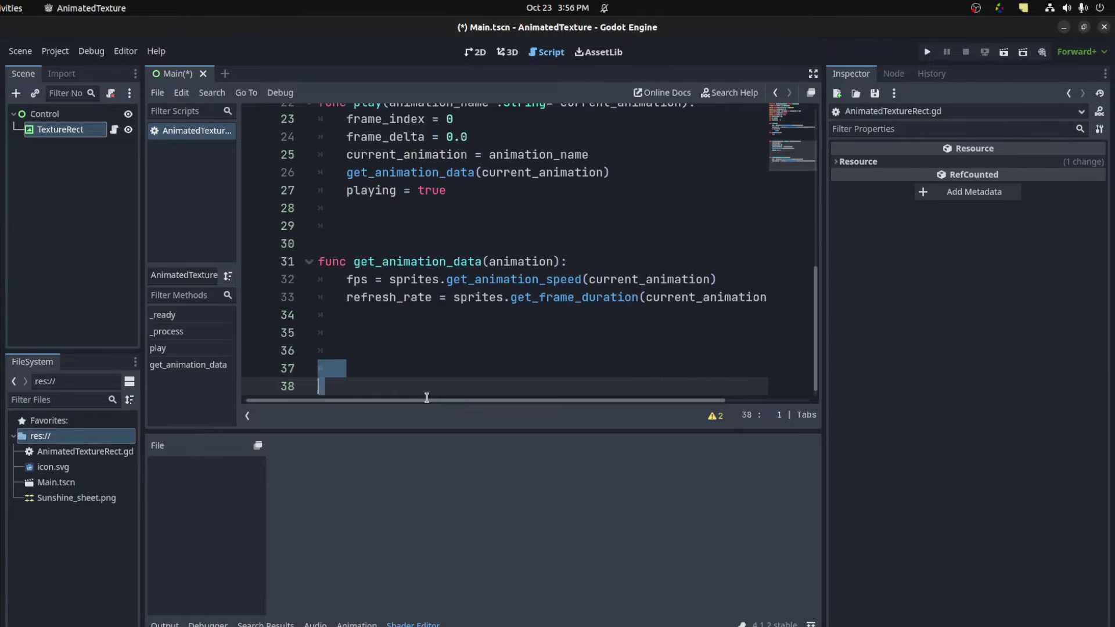
double_click(429, 173)
click(501, 315)
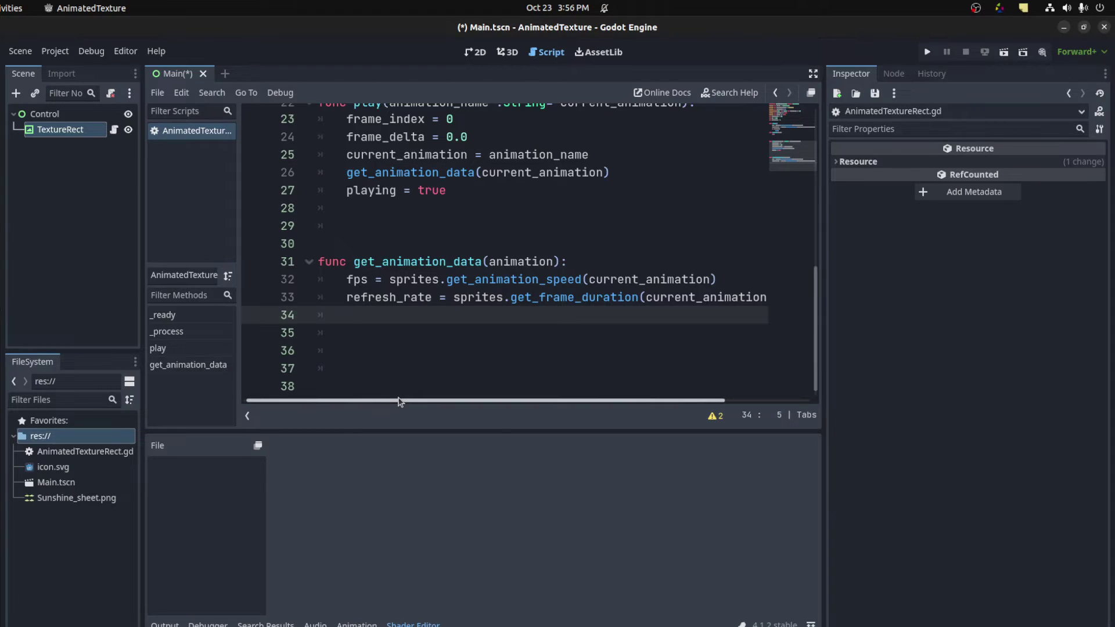
key(Return)
key(Return)
text(fu)
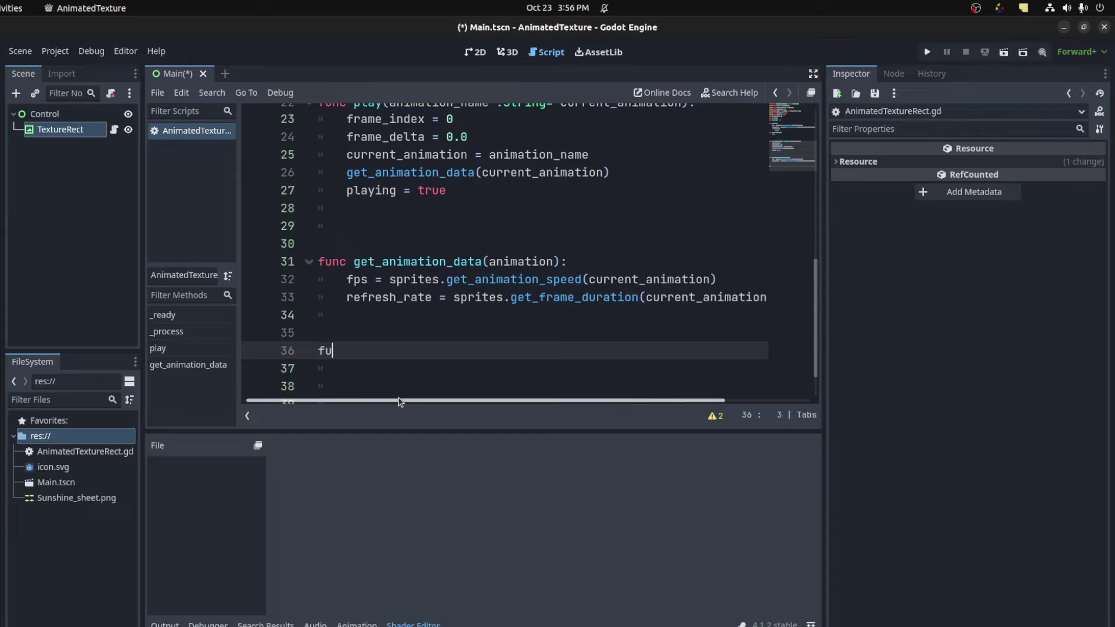
text(nc res)
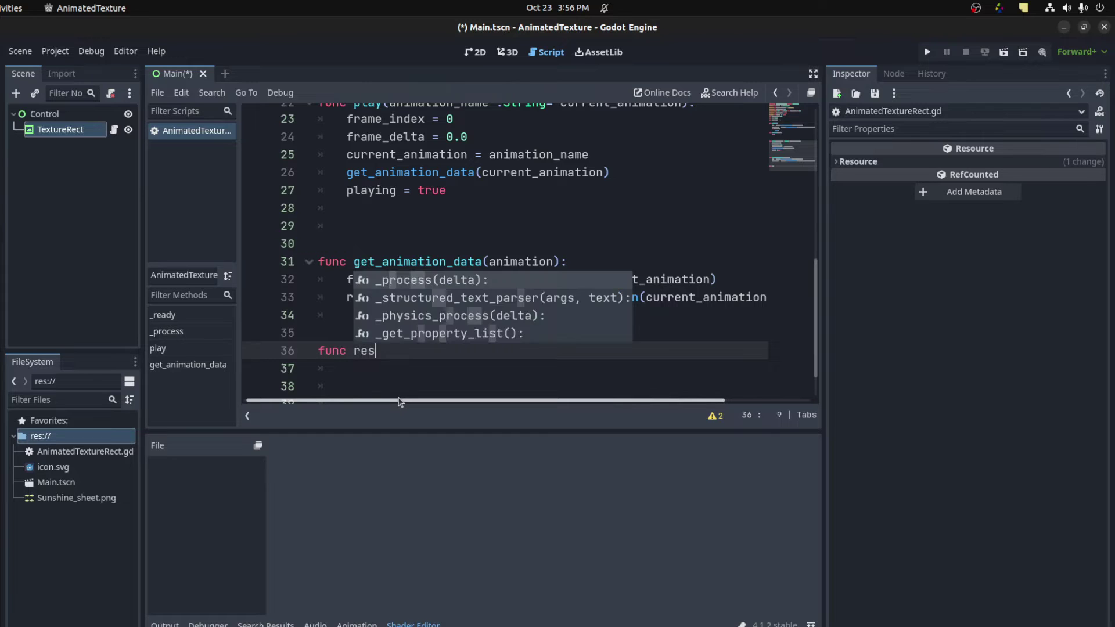
text(ume())
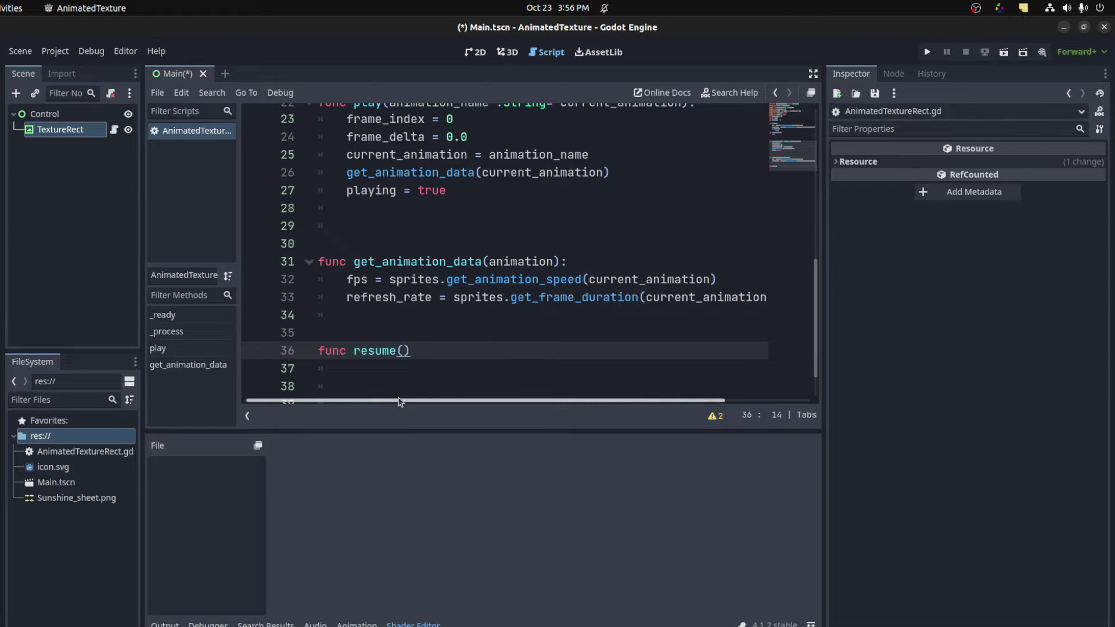
text(:)
Complete the resume function so it sets playing to true.
key(Return)
text(play)
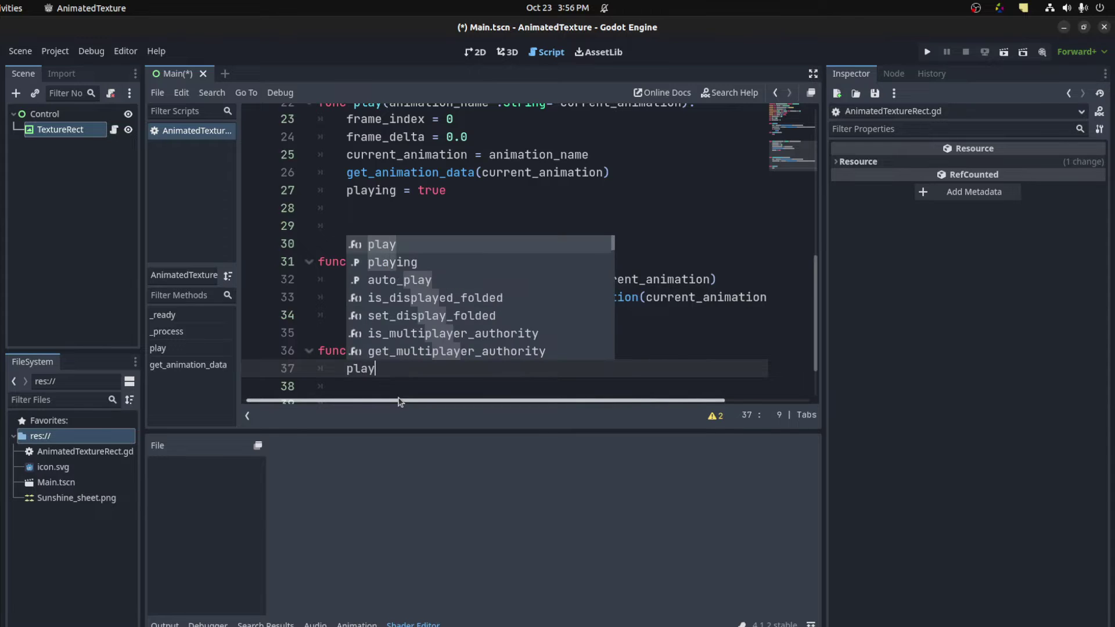
key(Down)
key(Return)
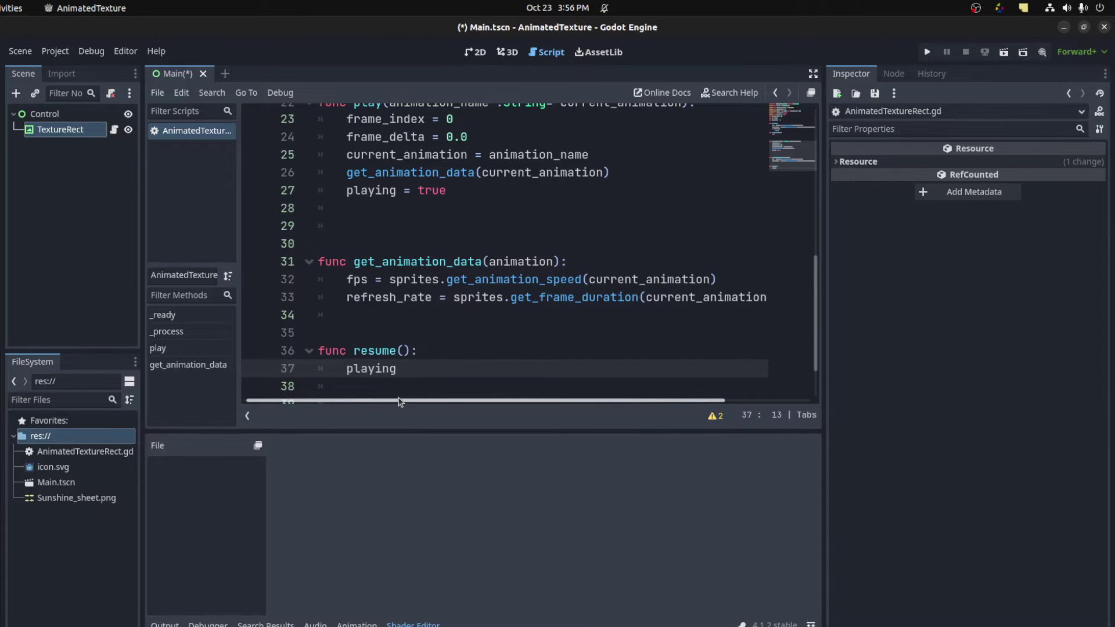
text(true)
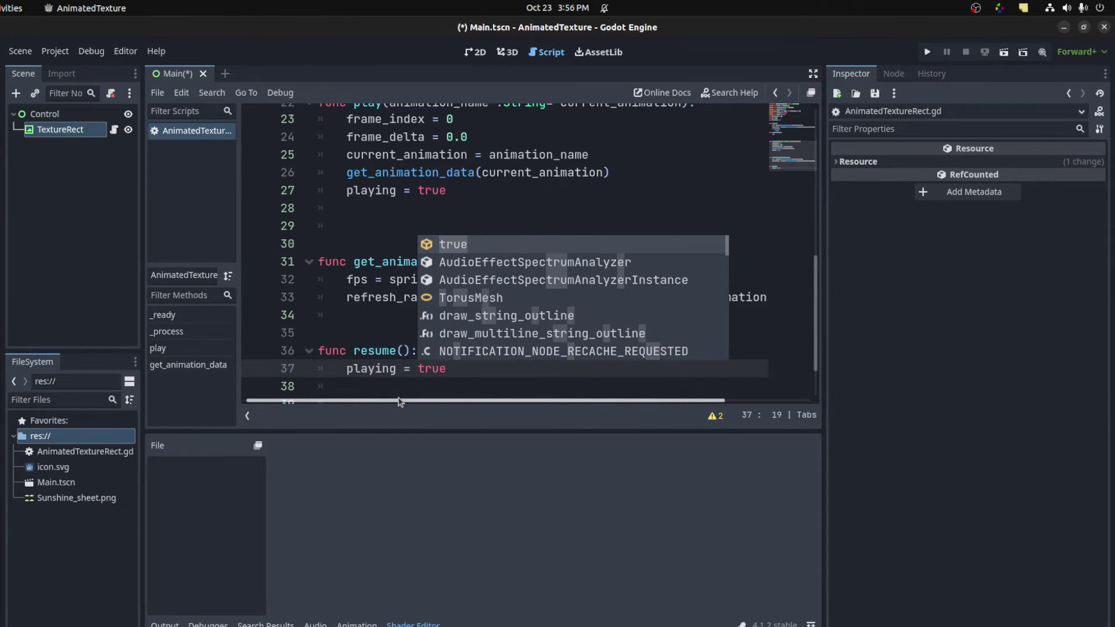
key(Escape)
key(Return)
key(Return)
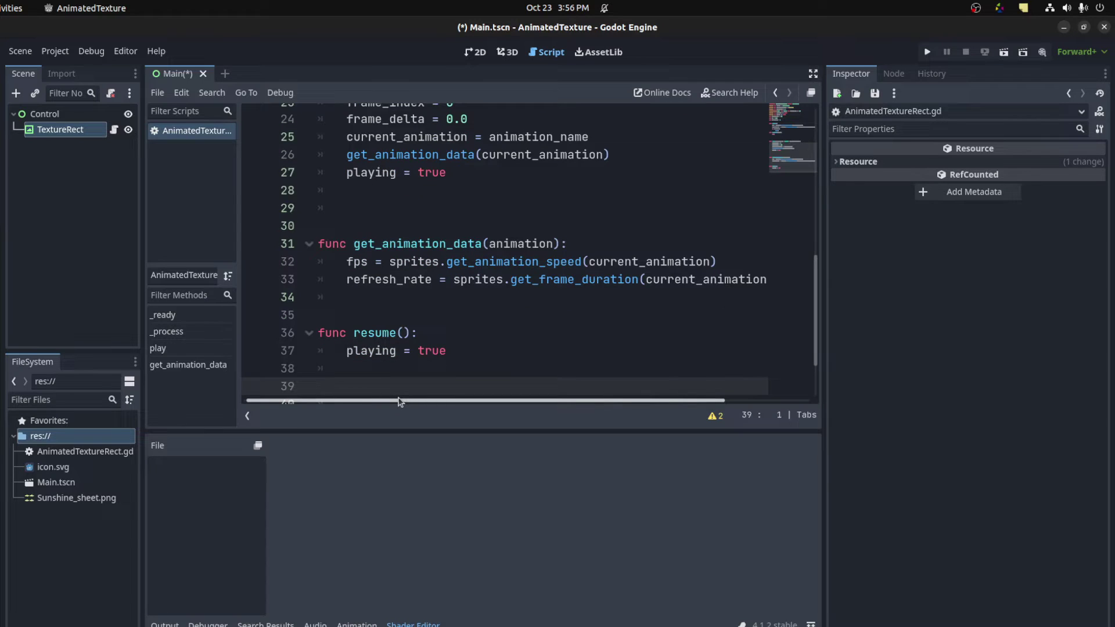
text(nc )
text(pause())
text(:)
Add pause (playing = false) and stop (frame_index = 0, playing = false).
key(Return)
text(playing = false)
key(Return)
key(Return)
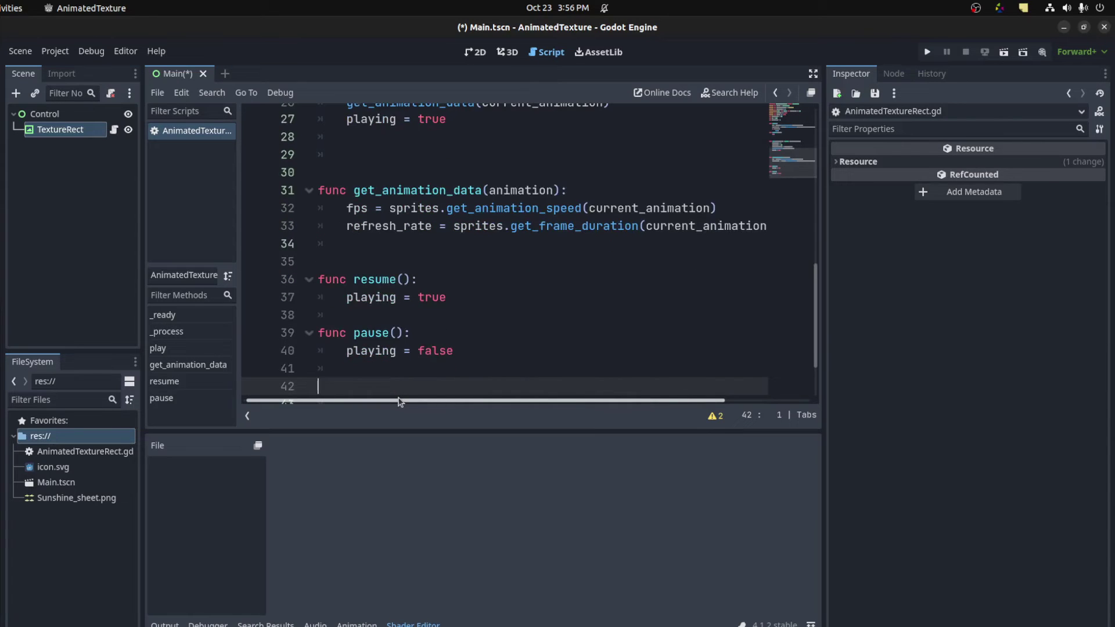
text(nc stop():)
key(Return)
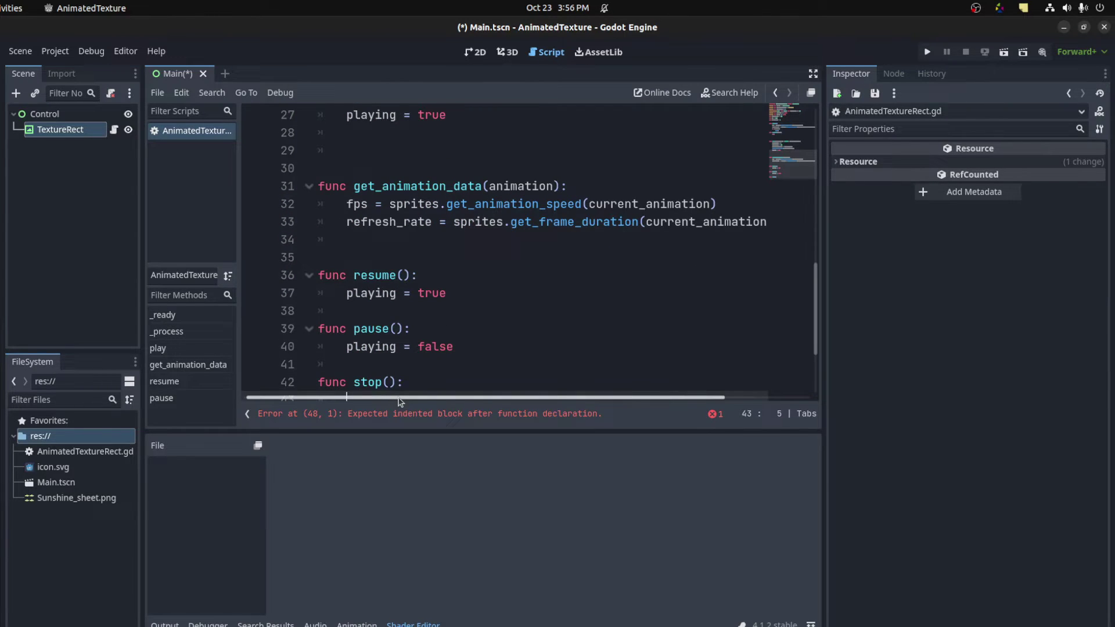
text(frame_index = 0)
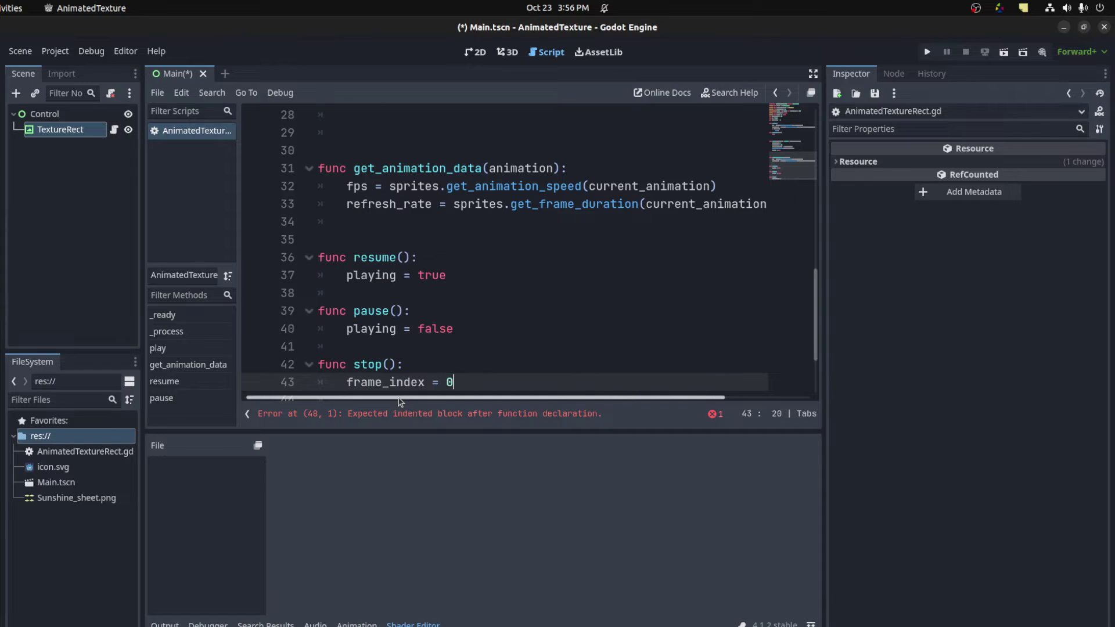
key(Return)
text(p)
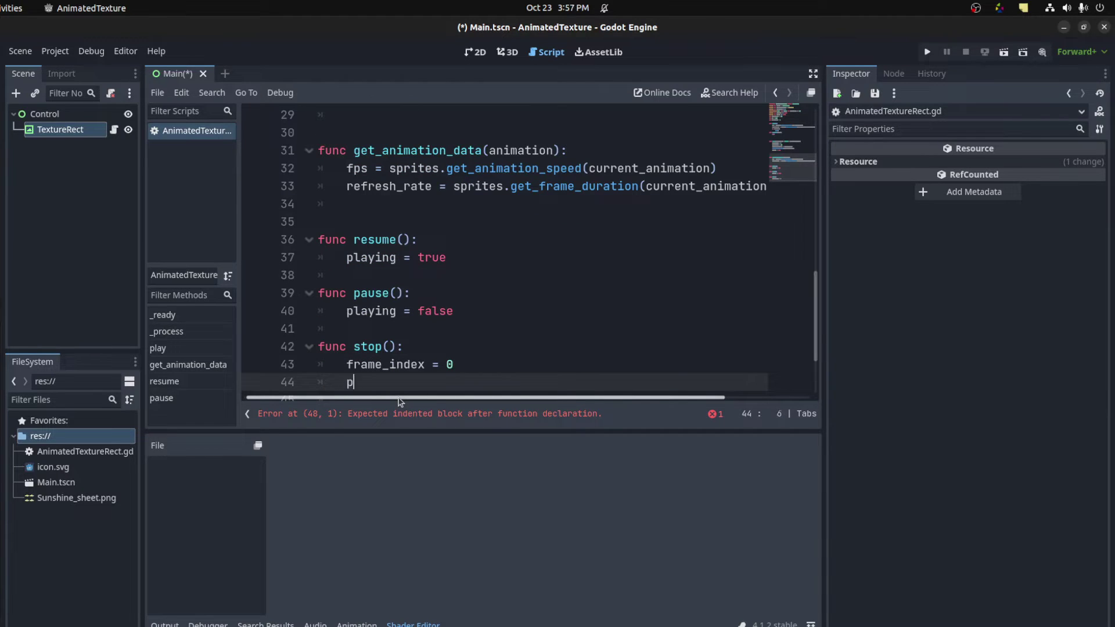
text(laying = )
text(false)
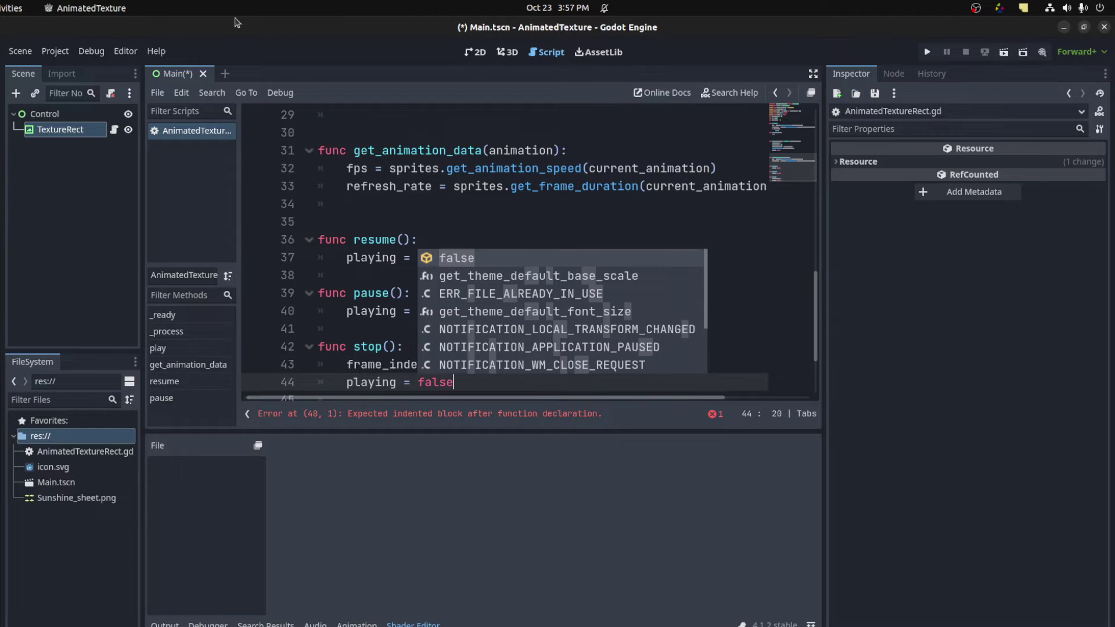
click(363, 330)
scroll(362, 330, up, 4)
Remove the extra blank lines and replace pass in _process with the sprites-null/not-playing return guard.
click(359, 341)
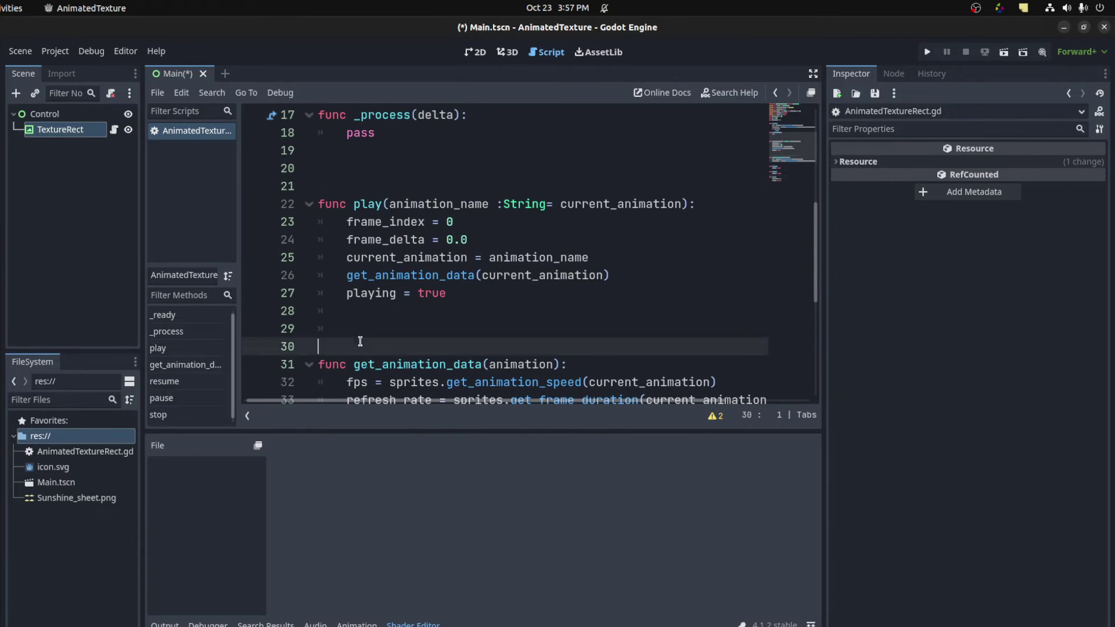
key(BackSpace)
key(BackSpace)
key(BackSpace)
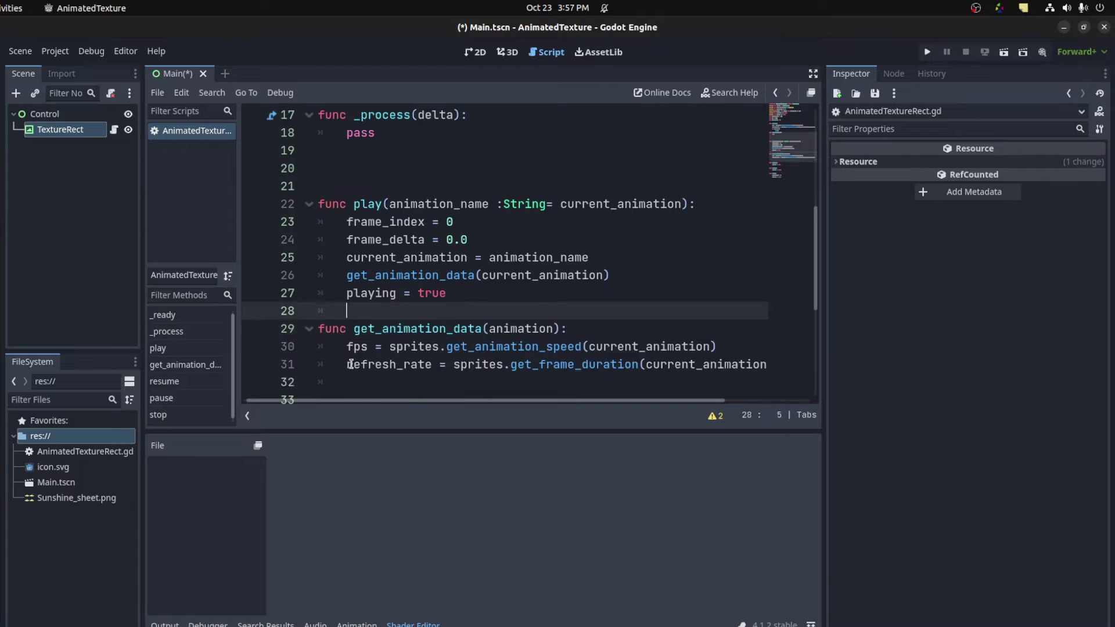
scroll(361, 272, up, 3)
click(391, 243)
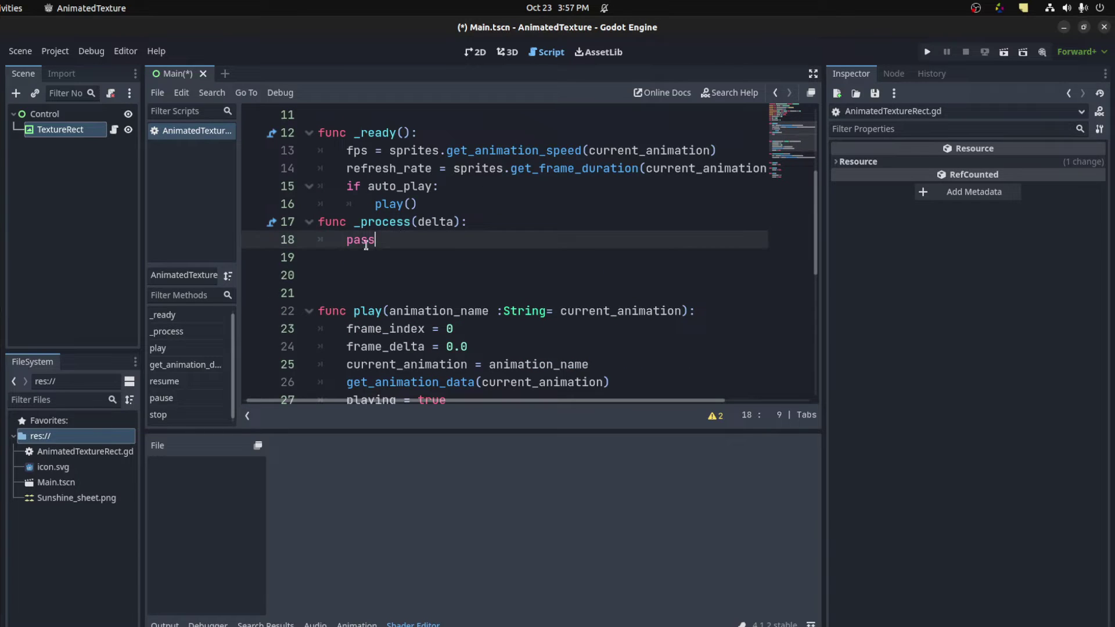
drag(375, 240, 344, 241)
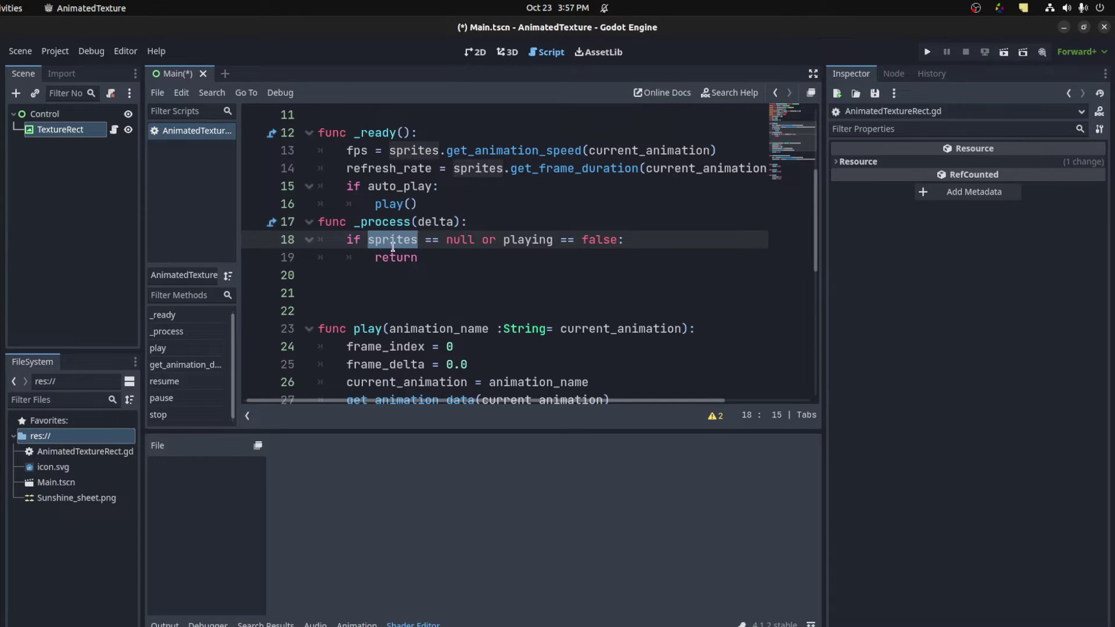
click(467, 231)
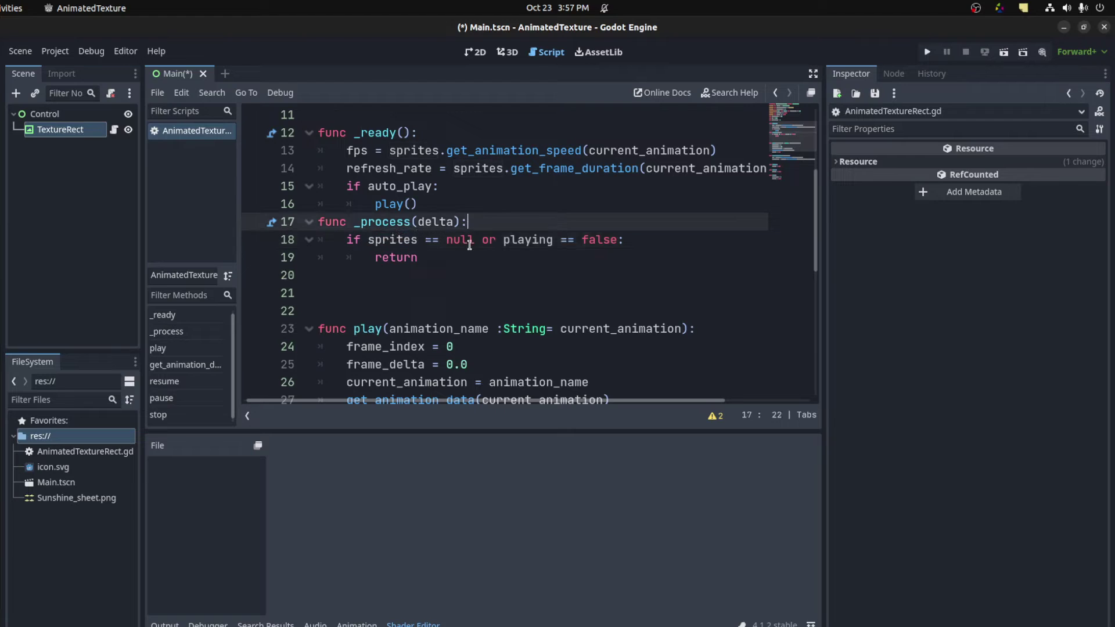
double_click(528, 240)
click(435, 275)
double_click(598, 243)
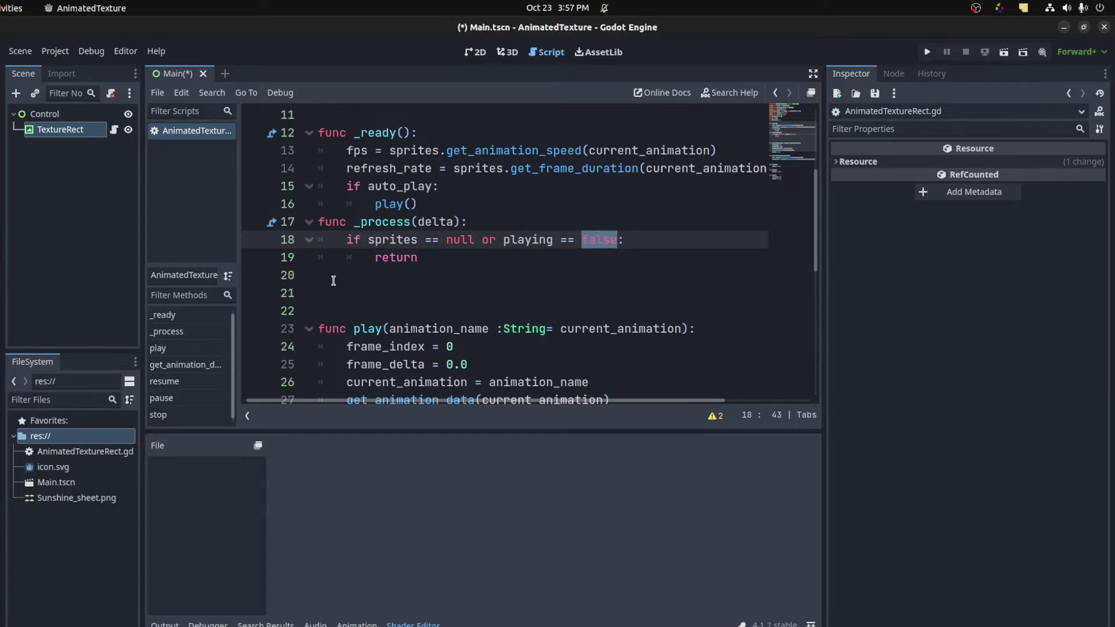
Below the return, add a has_animation(current_animation) check that sets playing to false.
click(375, 270)
double_click(381, 260)
key(End)
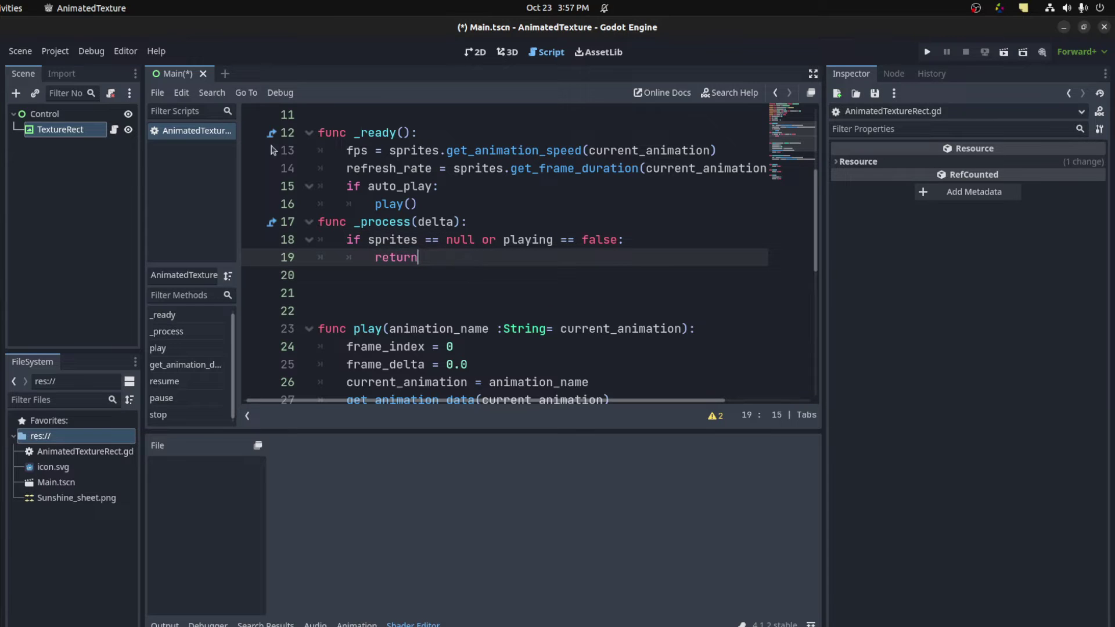
key(Return)
key(Return)
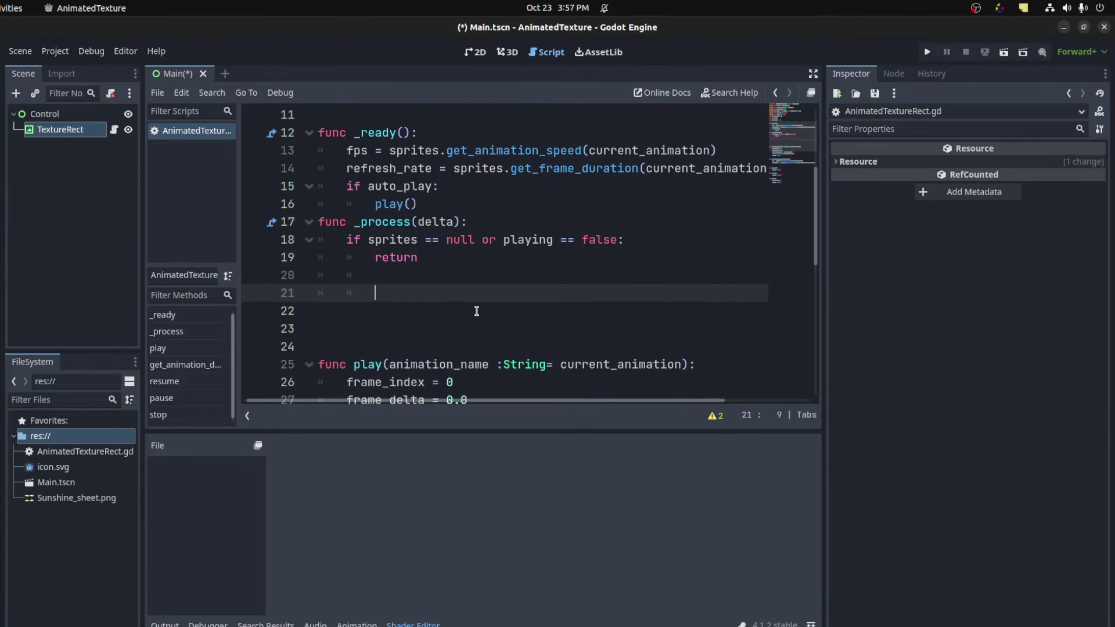
key(ctrl+z)
key(ctrl+z)
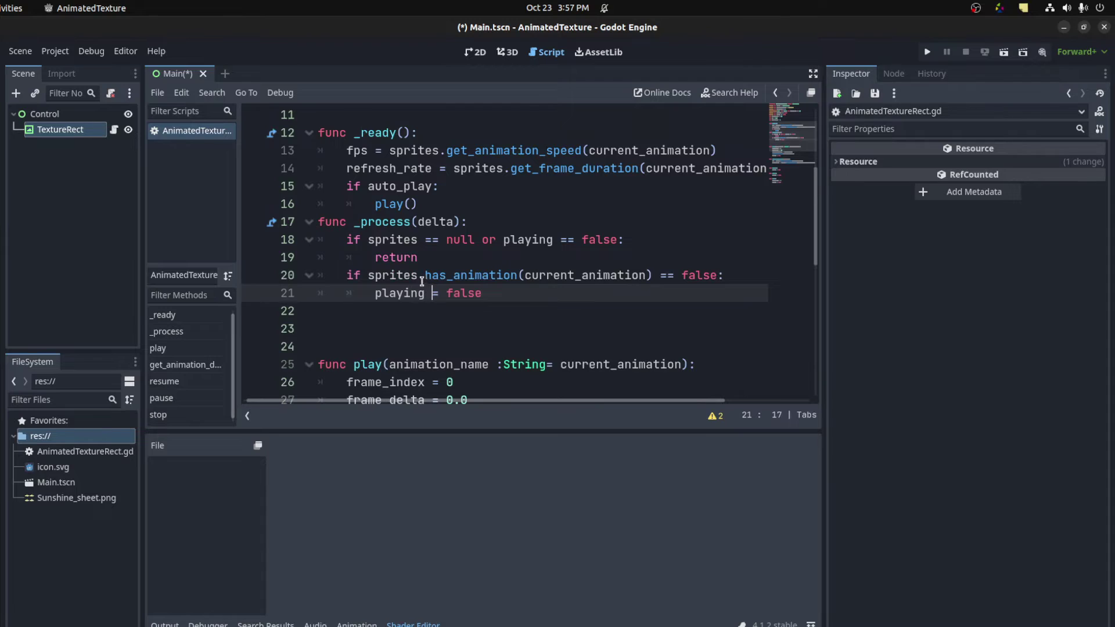
double_click(456, 275)
double_click(547, 275)
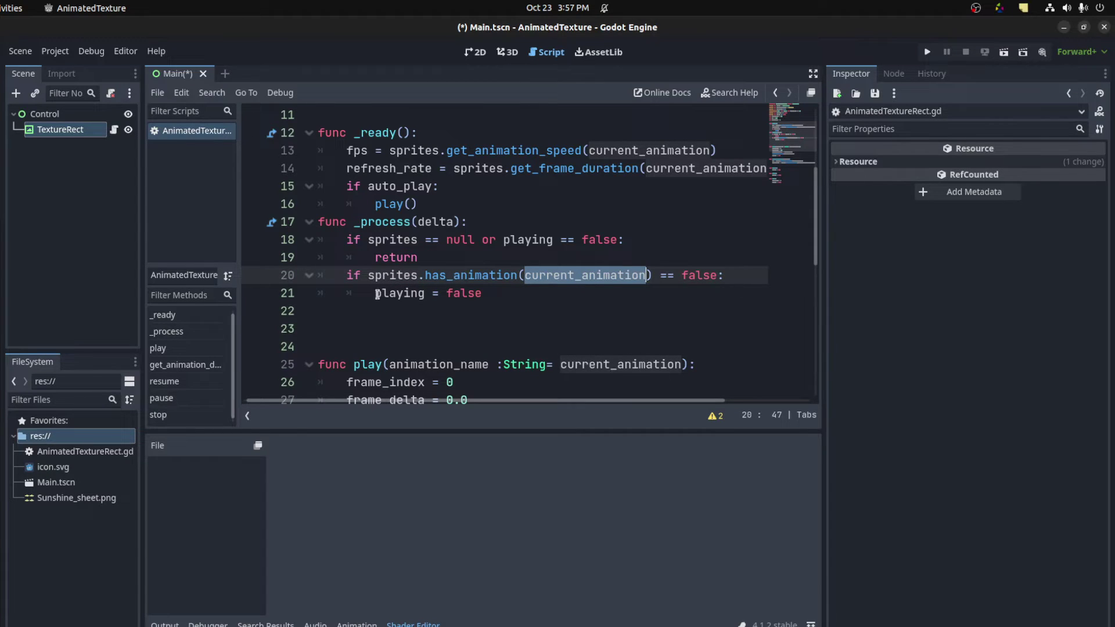
double_click(465, 293)
Add an assert(false) whose error message reports the missing current_animation.
key(ctrl+shift+z)
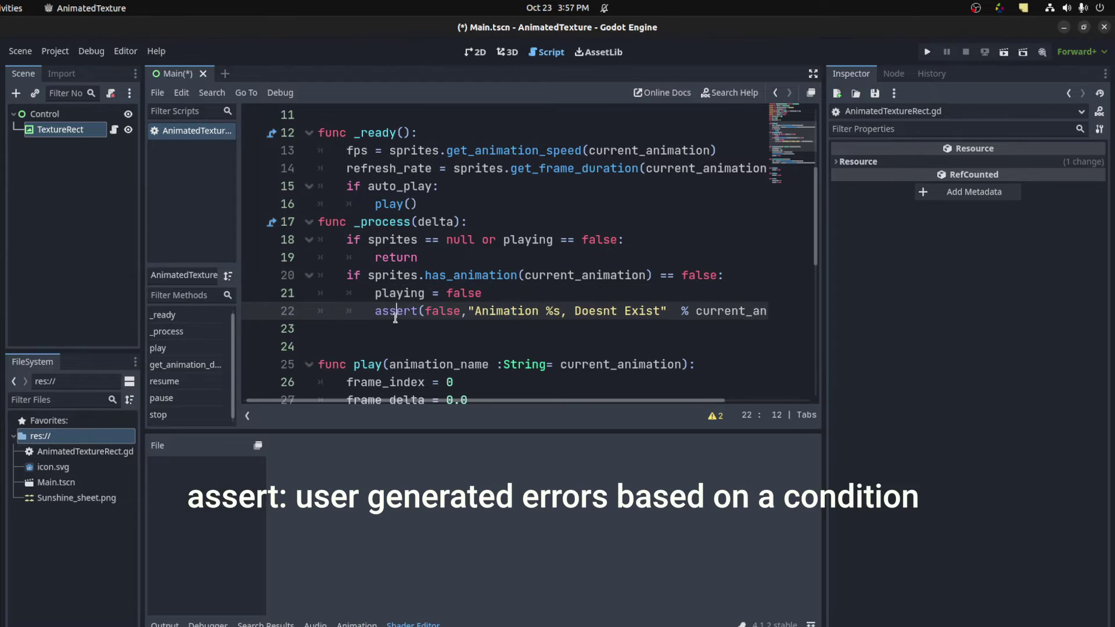
double_click(396, 311)
double_click(440, 311)
click(562, 314)
double_click(642, 312)
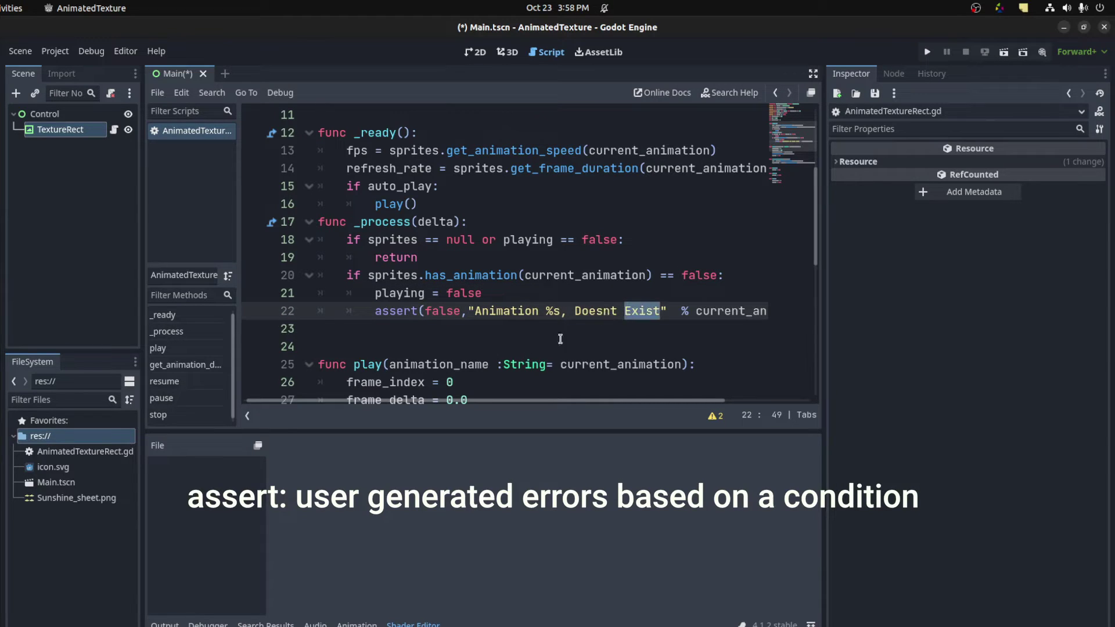
click(701, 329)
double_click(747, 310)
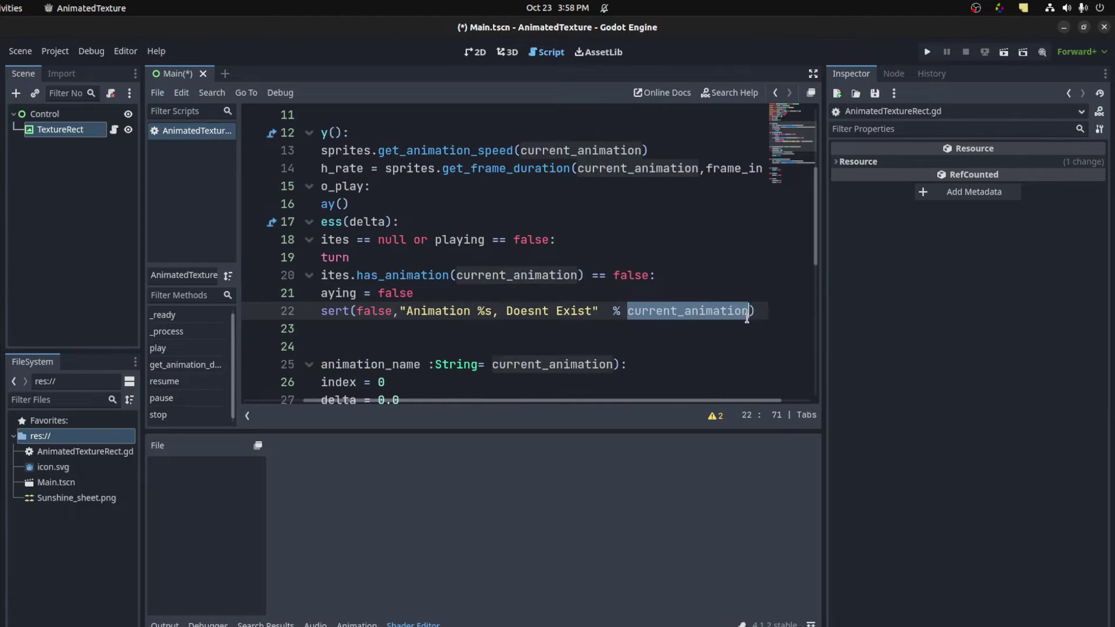
click(399, 327)
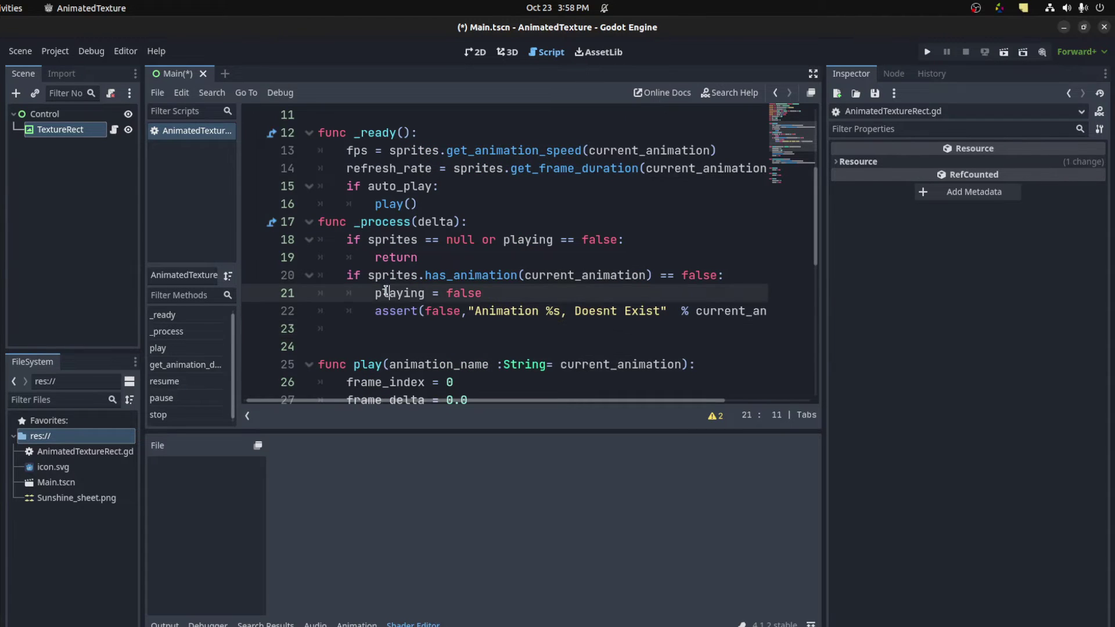
drag(386, 293, 390, 333)
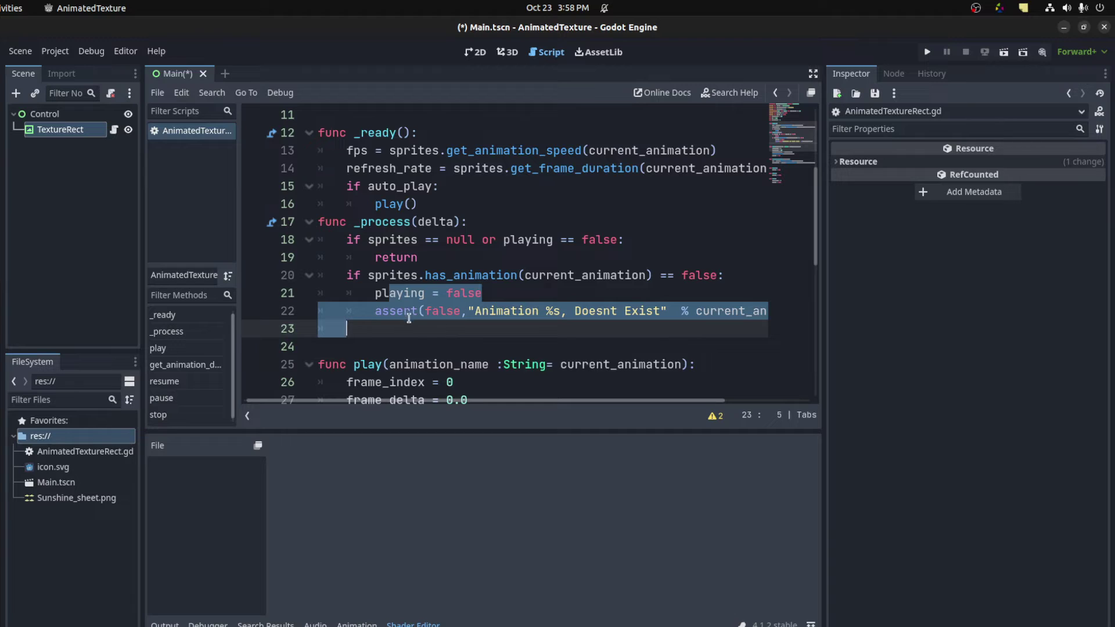
click(341, 330)
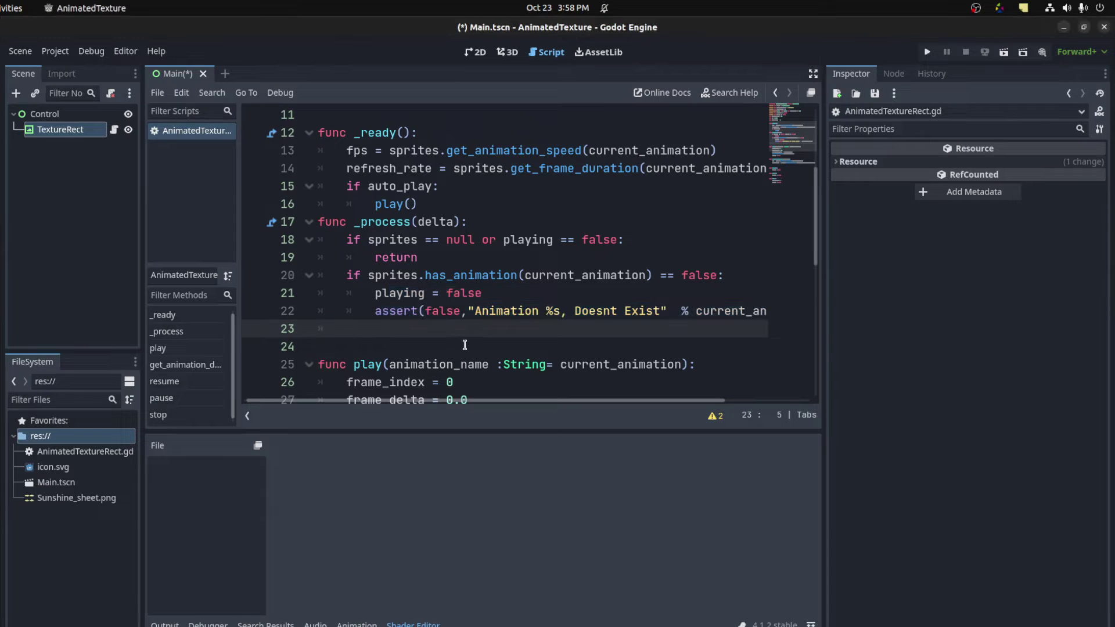
text(get_)
Call get_animation_data(current_animation) and accumulate frame_delta from delta and speed_scale.
key(Return)
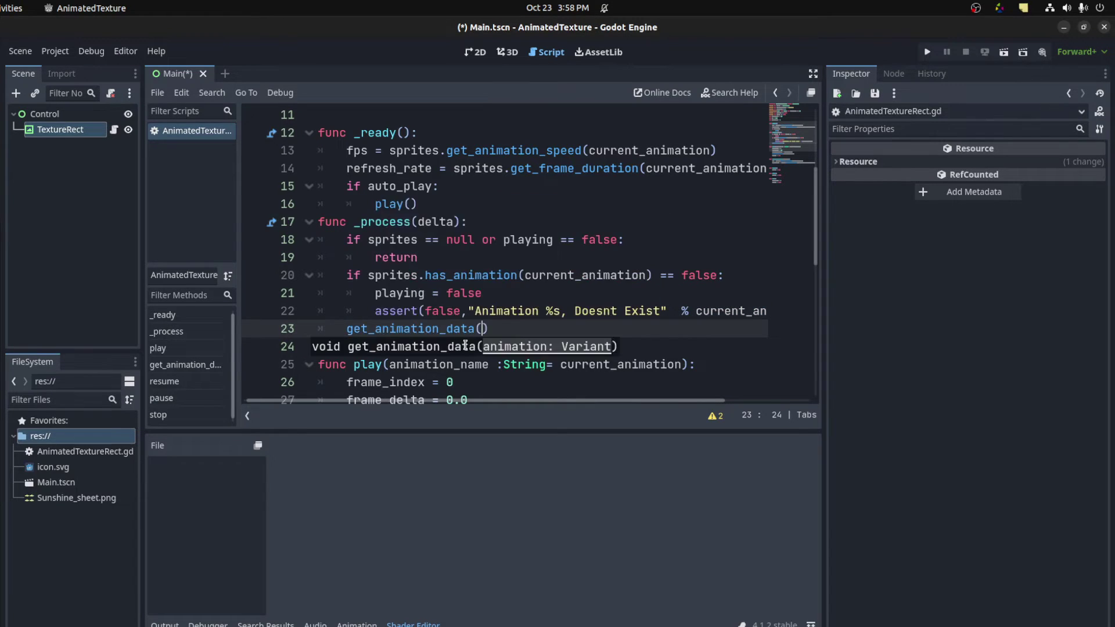
text(cur)
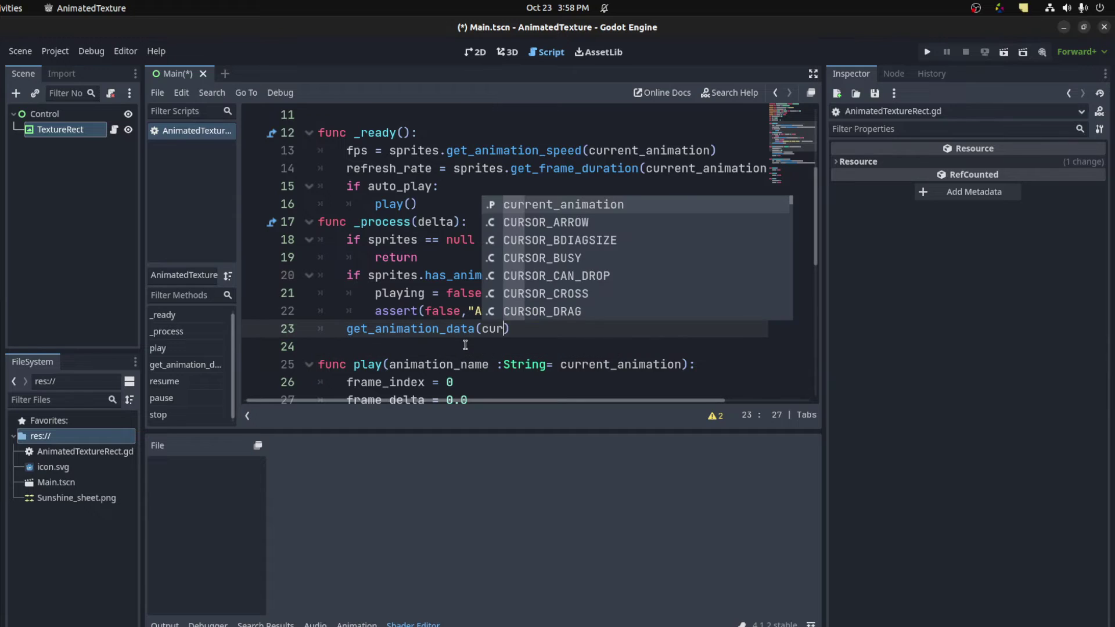
key(Return)
key(Down)
text(frame_delta += (speed_scale *  delta))
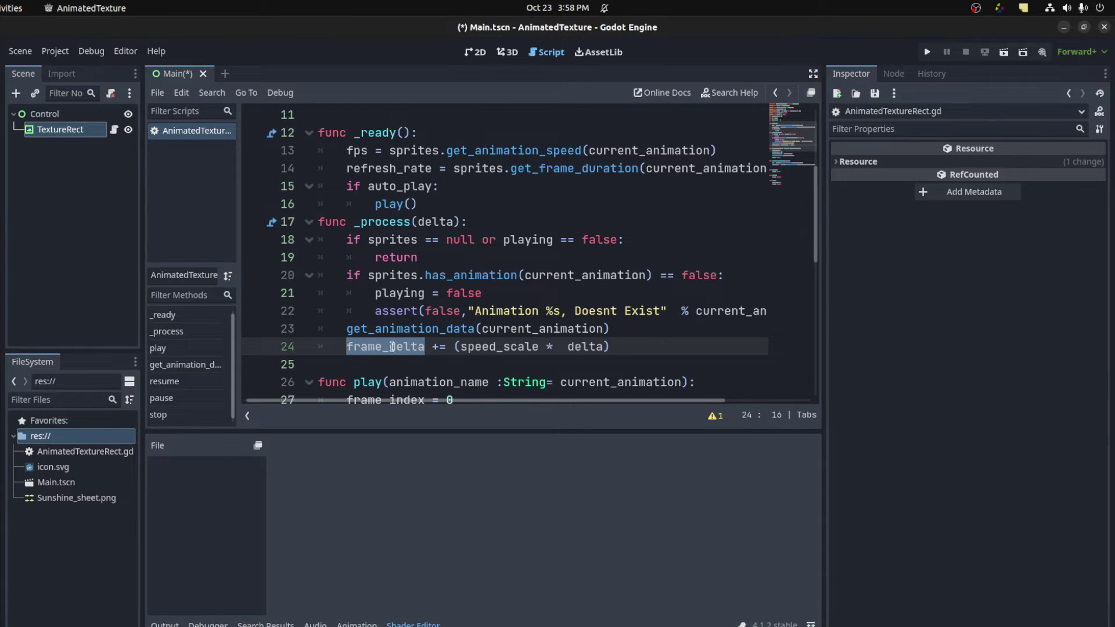
key(Return)
double_click(474, 349)
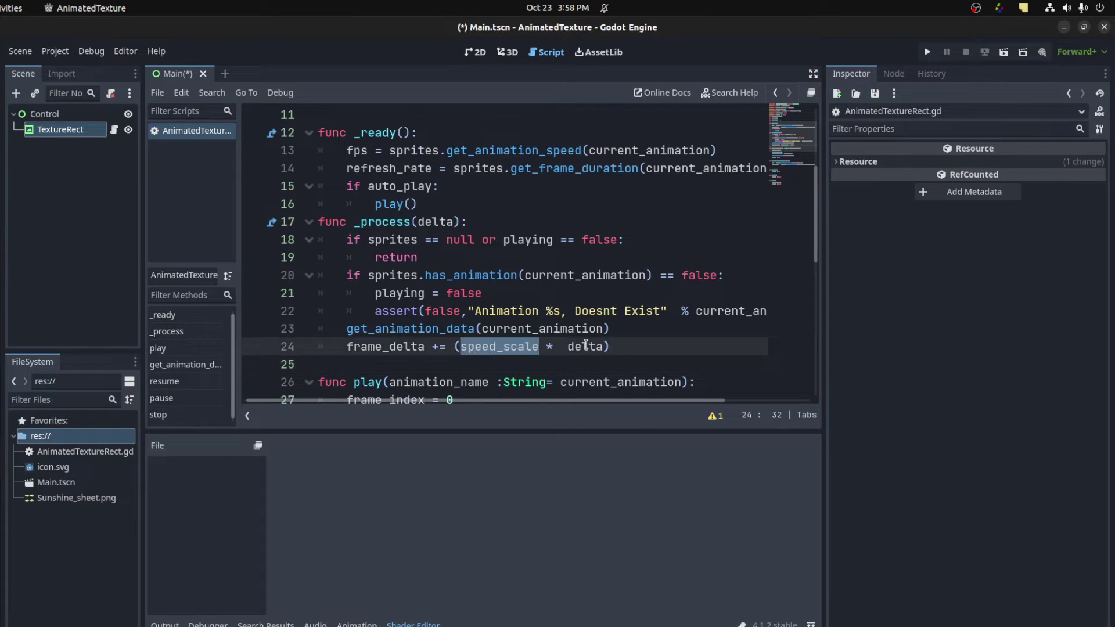
double_click(587, 346)
Add the 'if frame_delta >= refresh_rate/fps' condition with an indented line beneath it.
click(495, 363)
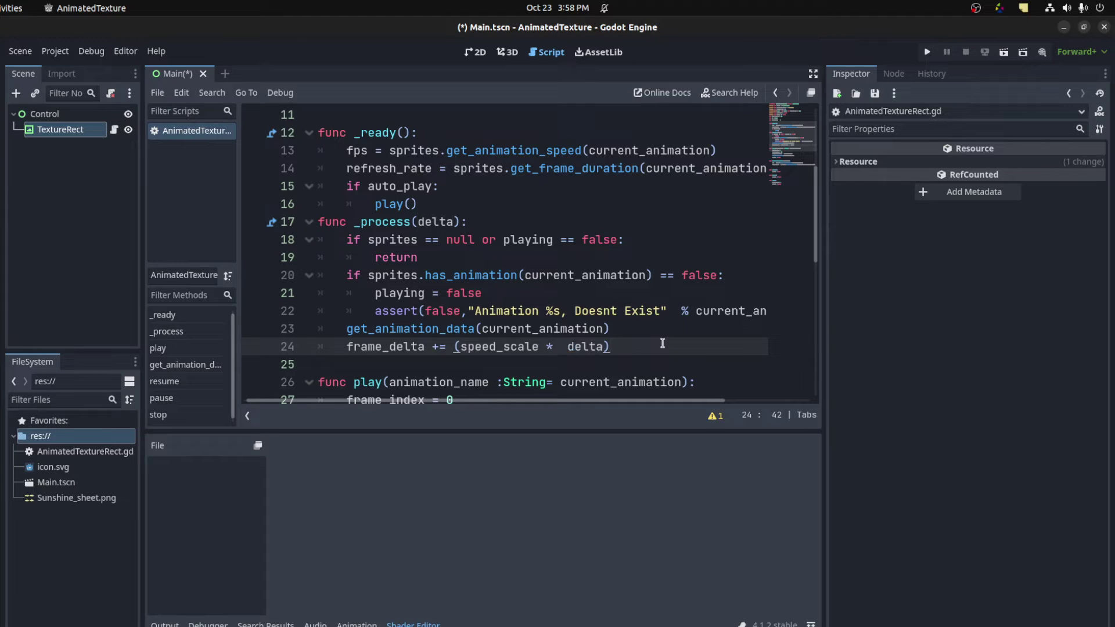
key(ctrl+v)
double_click(427, 365)
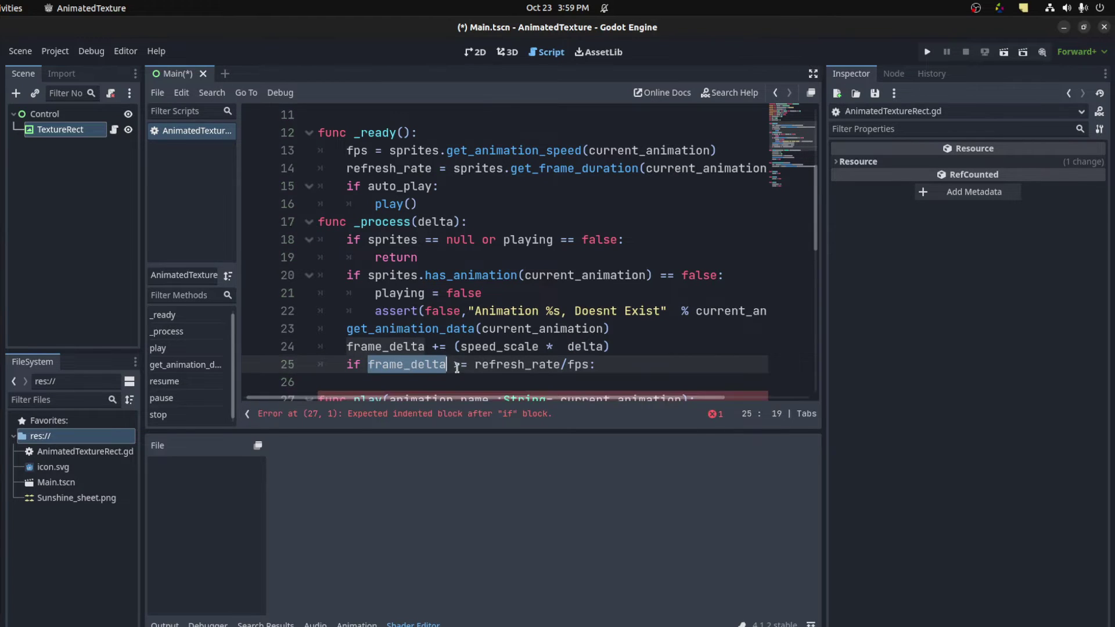
drag(427, 365, 491, 365)
key(ctrl+z)
double_click(539, 365)
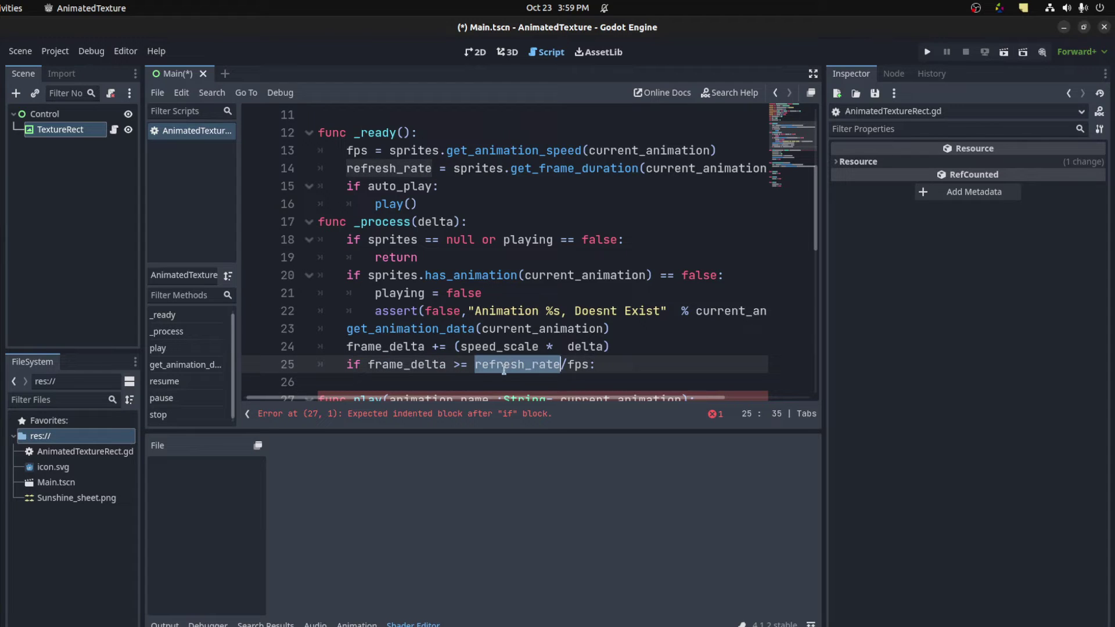
click(569, 365)
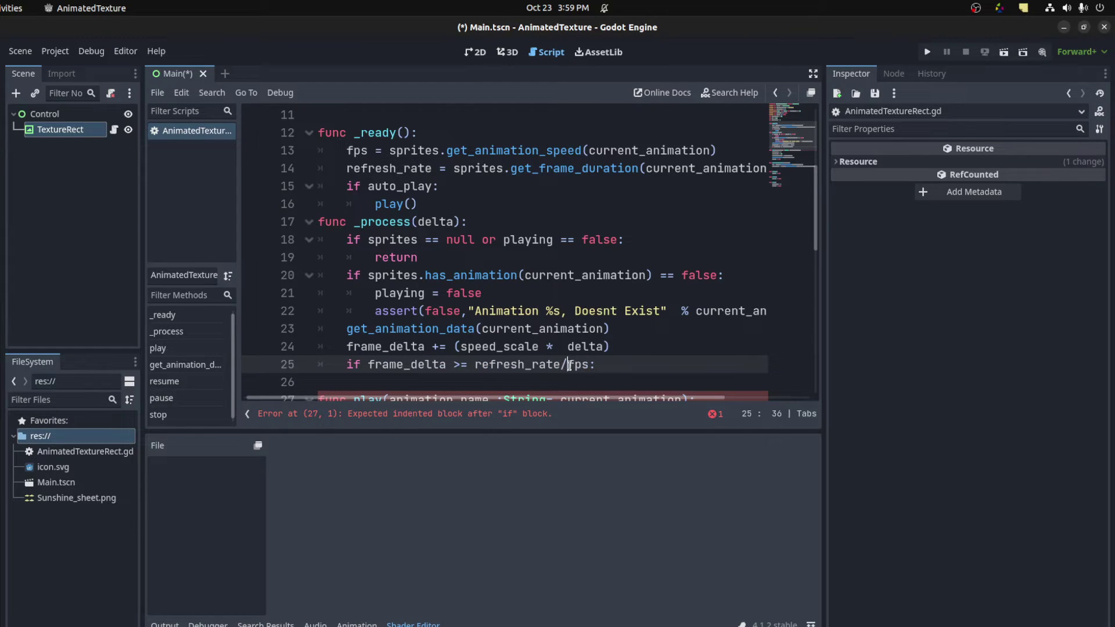
key(End)
key(Return)
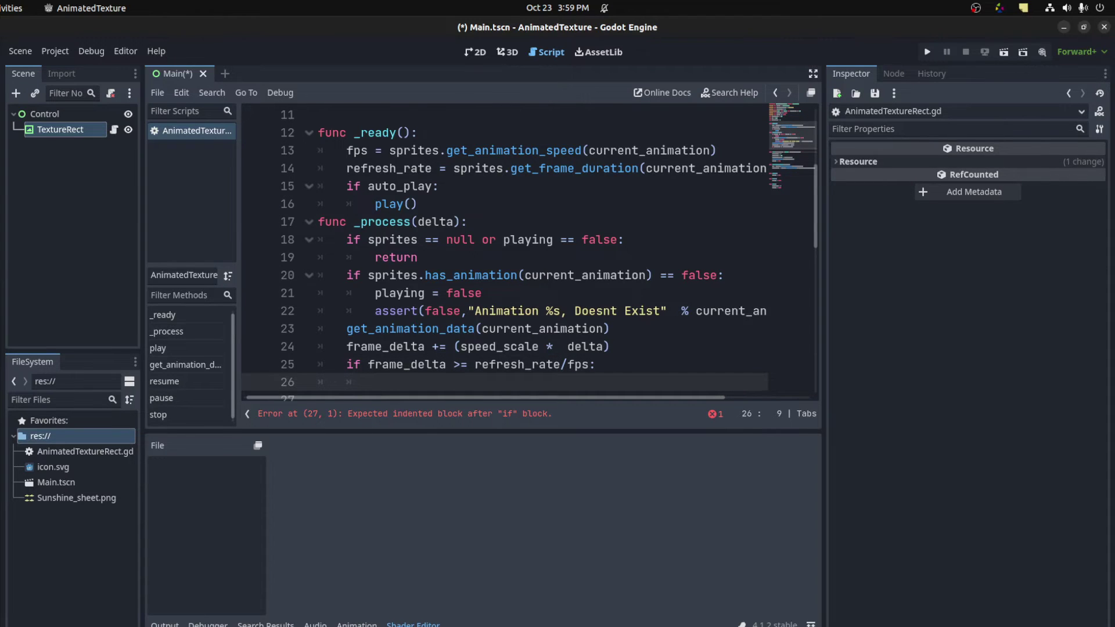
text(texture = get_next_frame())
Set texture = get_next_frame() and frame_delta = 0.0, with blank lines before func resume().
double_click(515, 329)
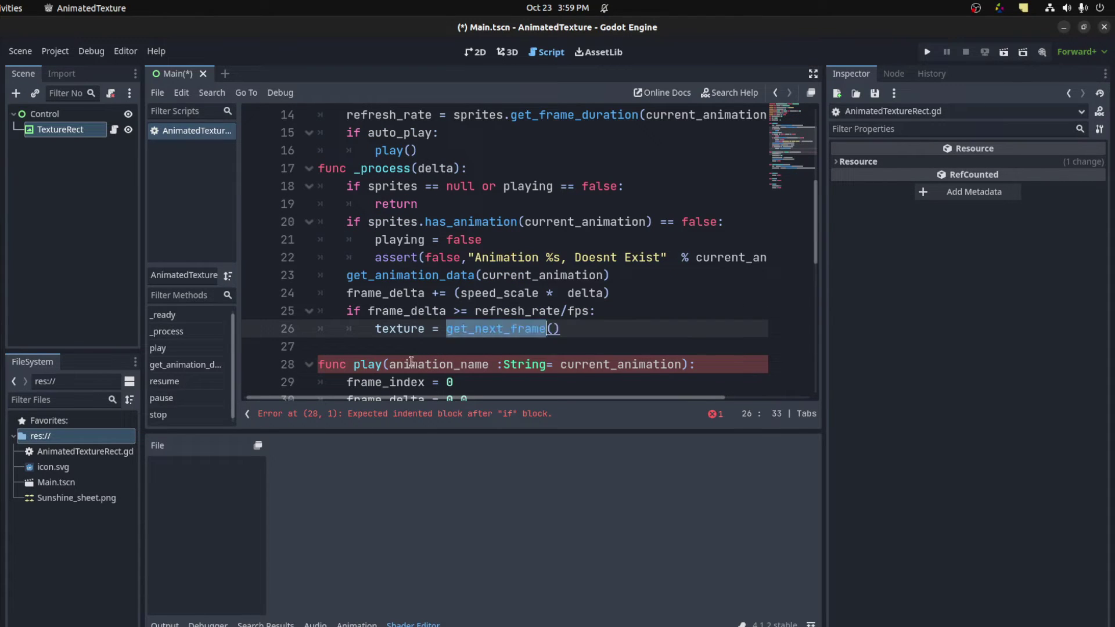
double_click(401, 329)
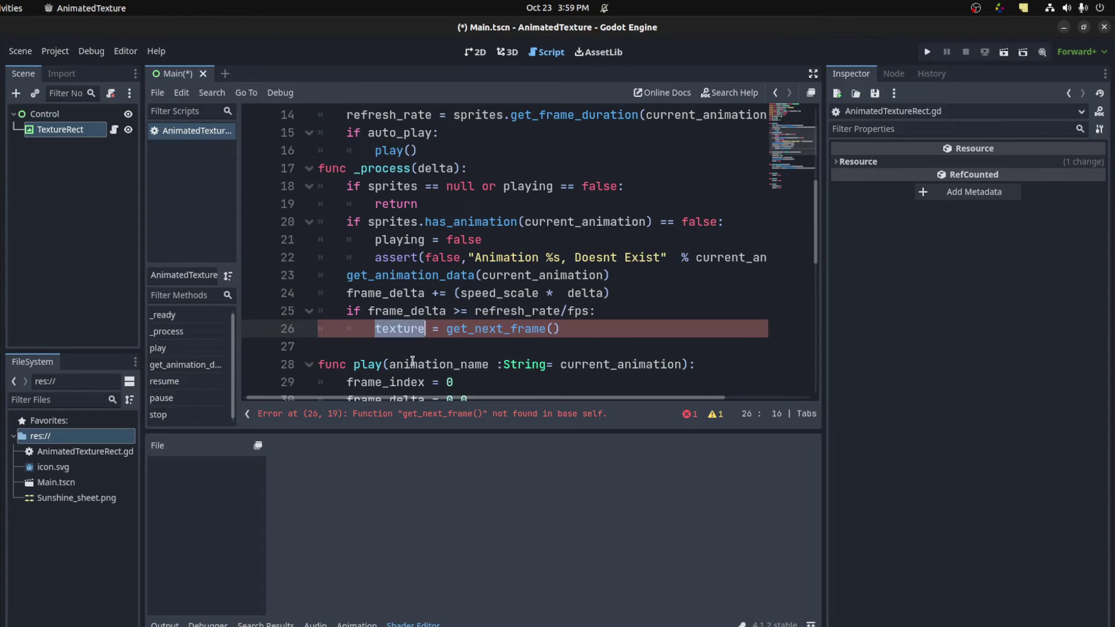
scroll(509, 251, up, 5)
double_click(664, 115)
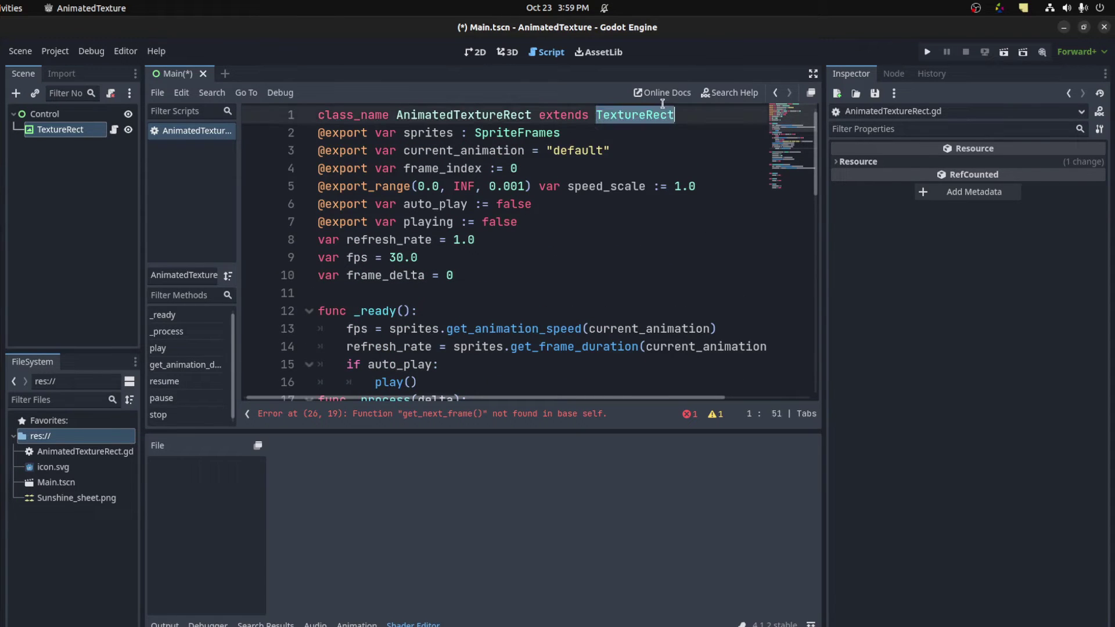
scroll(579, 261, down, 5)
double_click(491, 243)
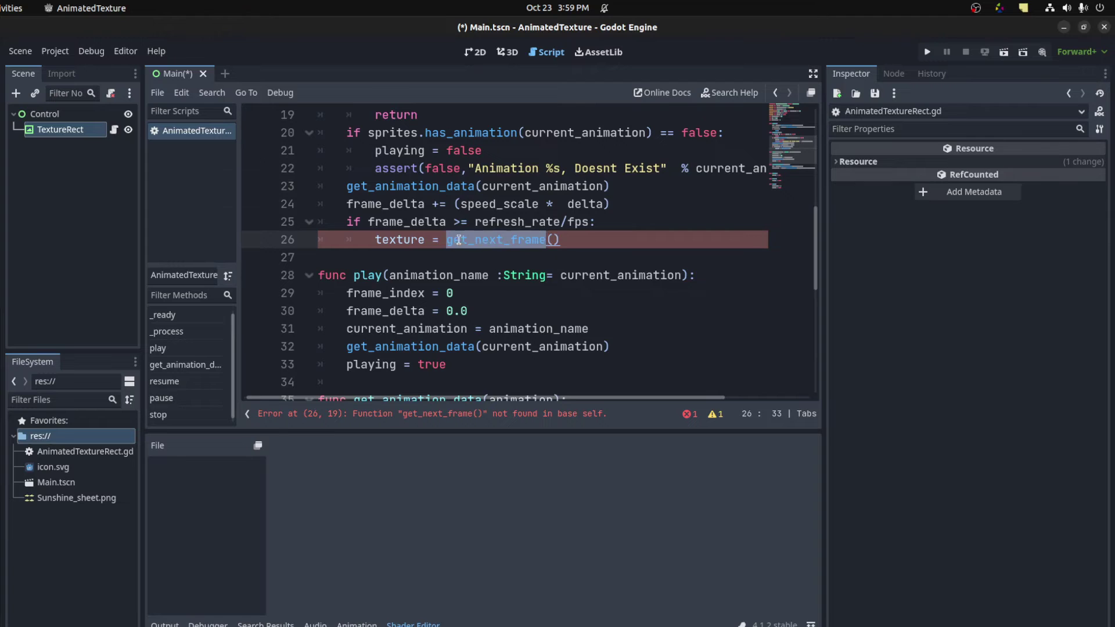
click(565, 240)
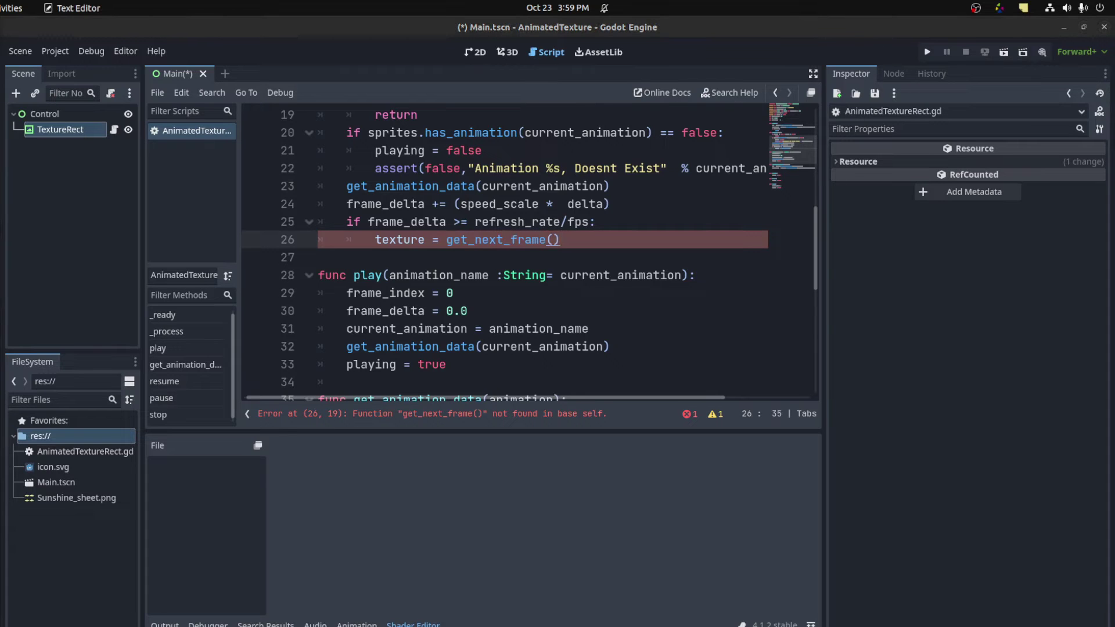
key(ctrl+v)
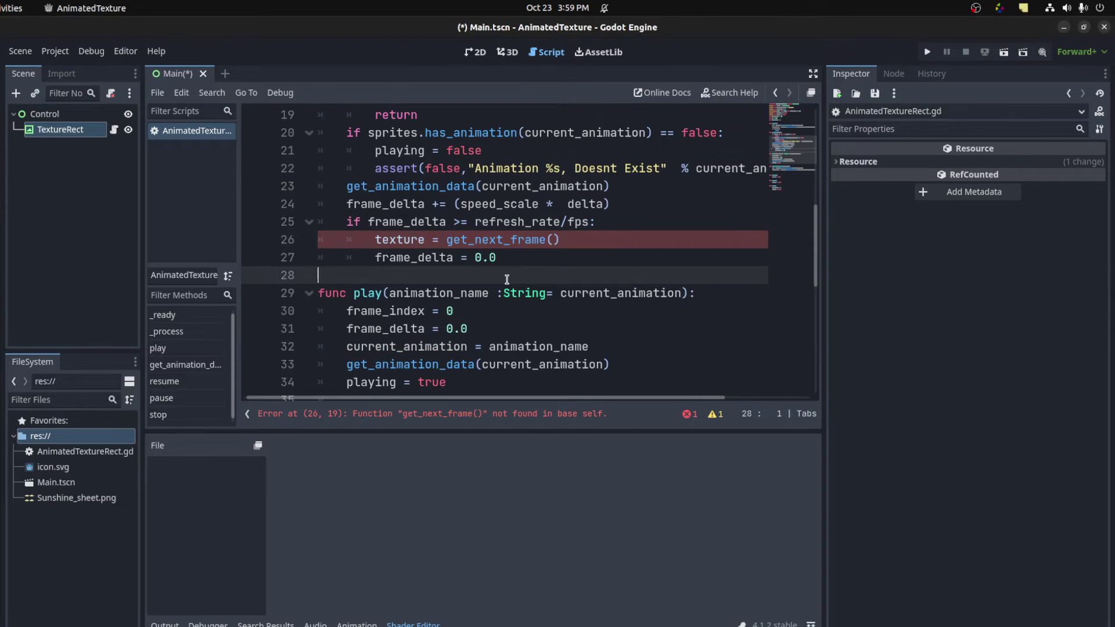
scroll(514, 294, down, 4)
scroll(486, 297, down, 3)
scroll(485, 297, up, 4)
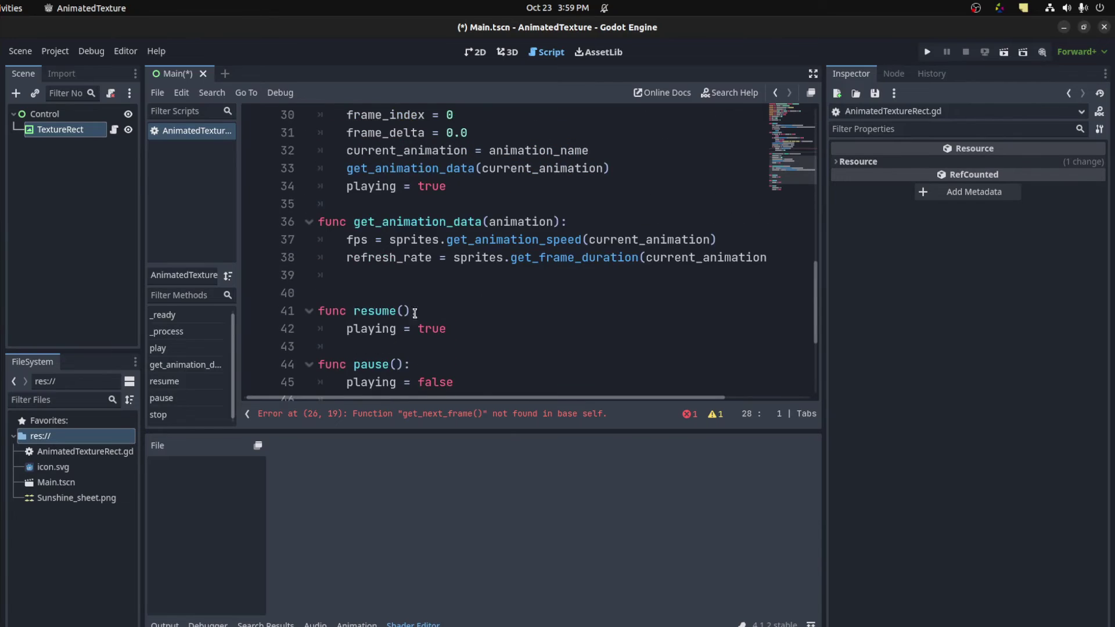
click(374, 288)
key(Return)
key(Return)
key(Return)
key(Up)
text(func get)
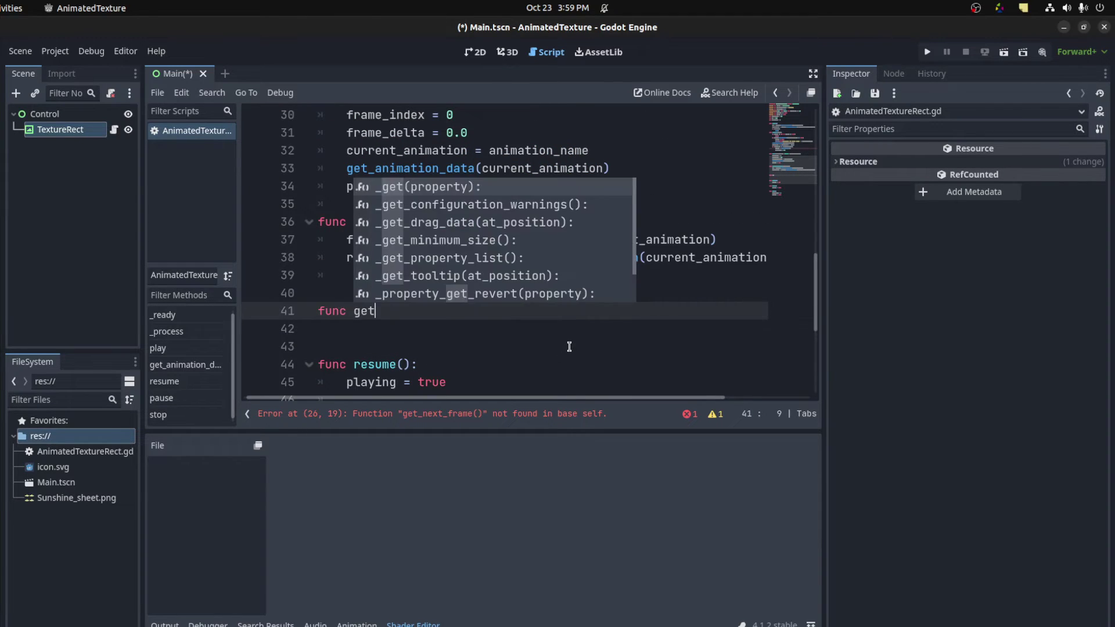
text(_next_f)
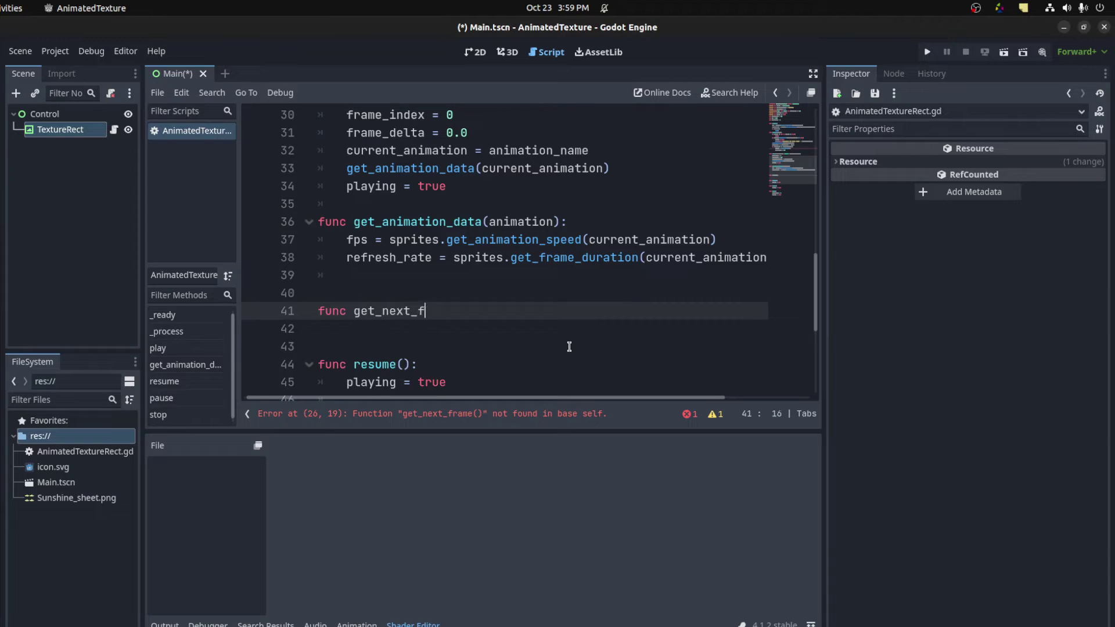
text(rame():)
Create func get_next_frame() with frame_index += 1, and save the script.
key(Return)
text(pass)
scroll(568, 348, up, 5)
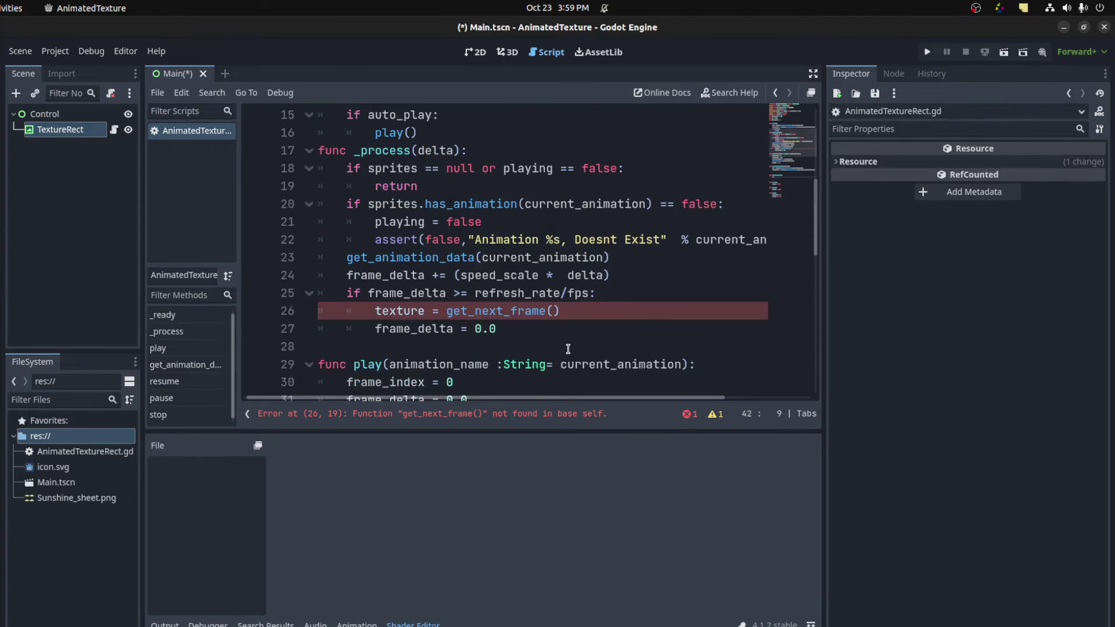
key(ctrl+s)
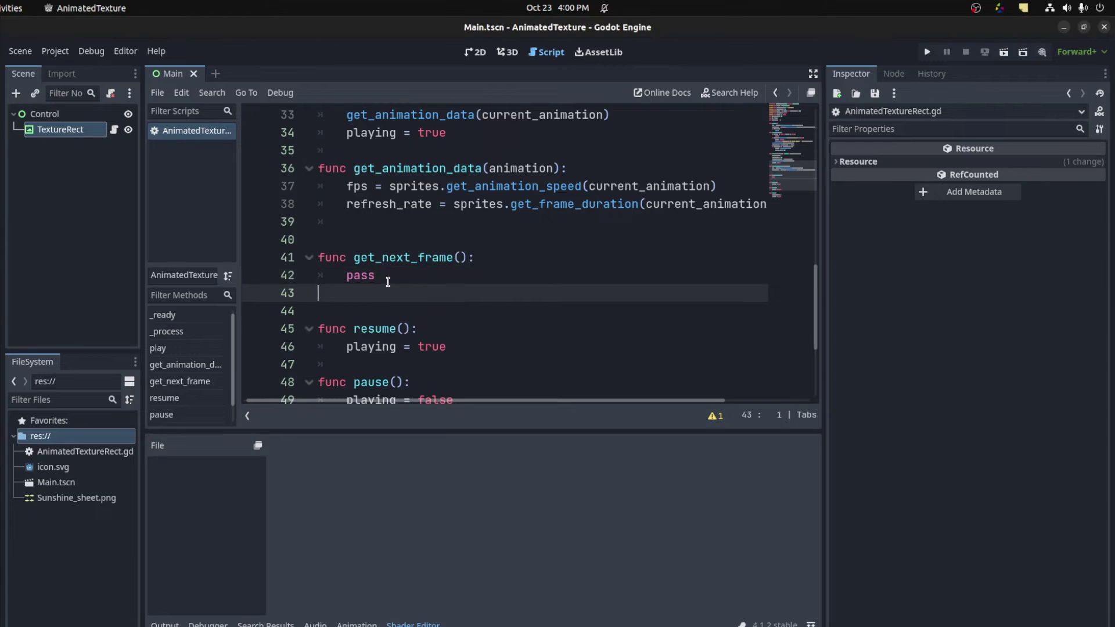
double_click(360, 276)
text(frame_index += 1)
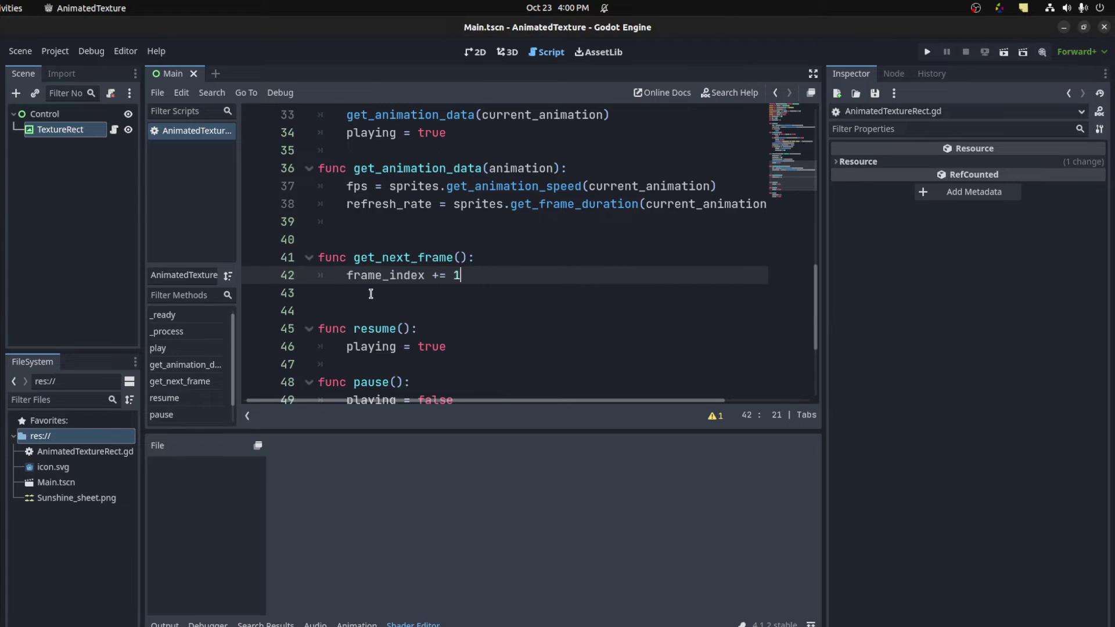
double_click(367, 275)
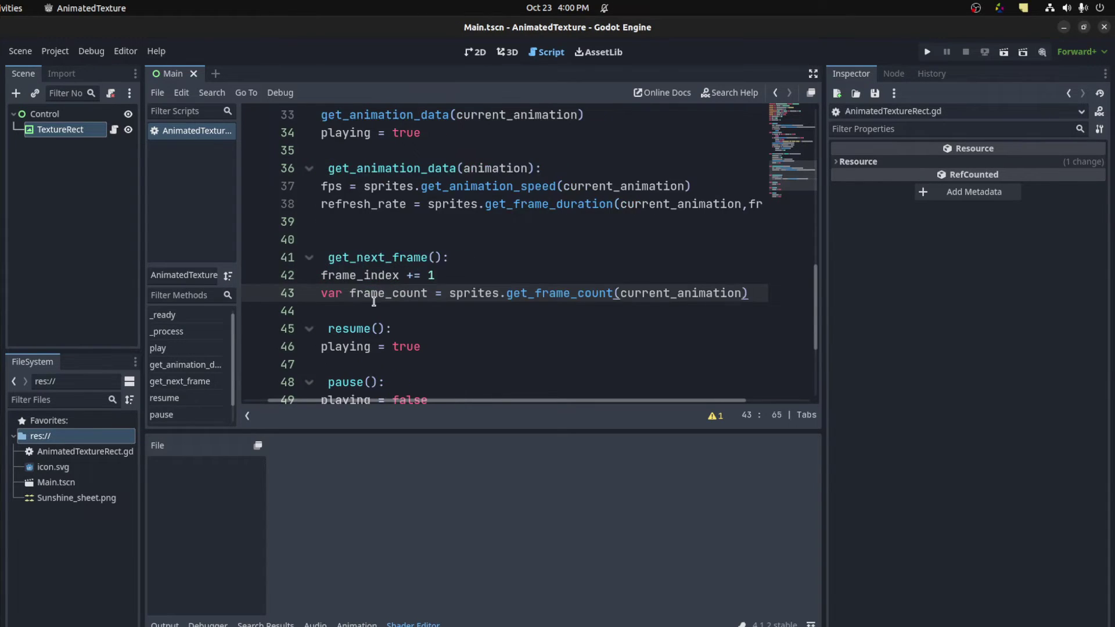
Add var frame_count = sprites.get_frame_count(current_animation) and the 'if frame_index >= frame_count' wrap.
double_click(375, 294)
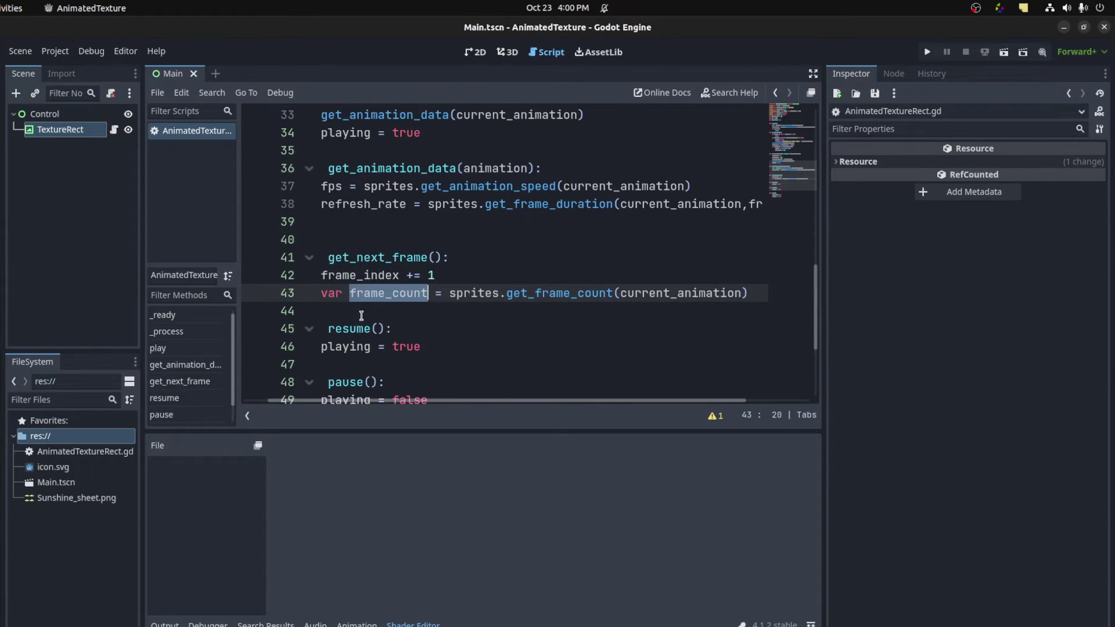
double_click(533, 299)
double_click(468, 293)
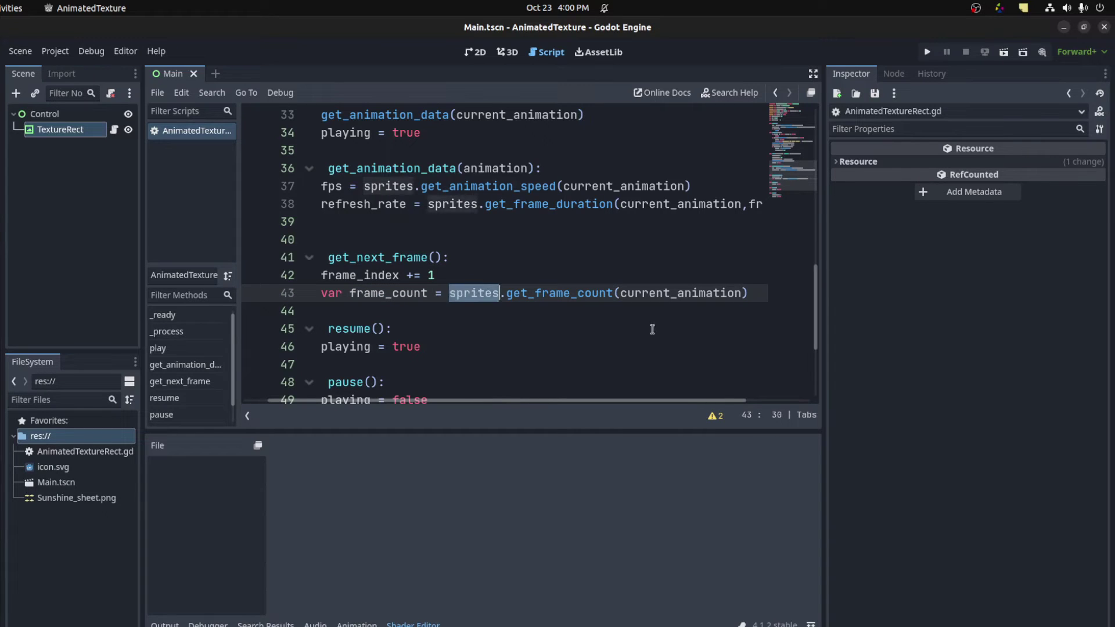
double_click(680, 293)
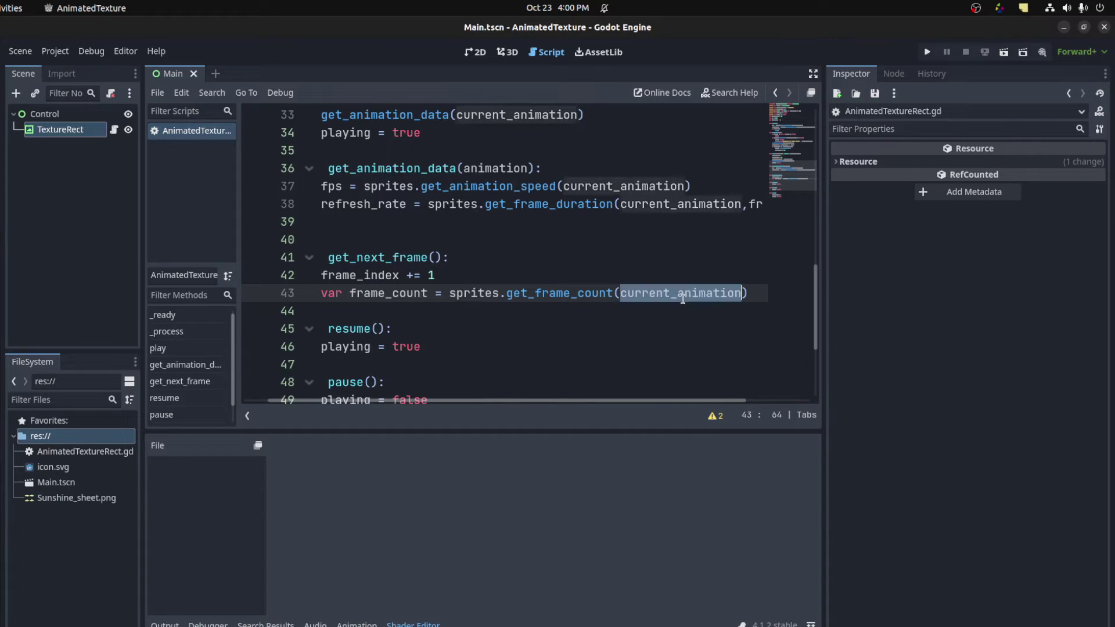
click(757, 293)
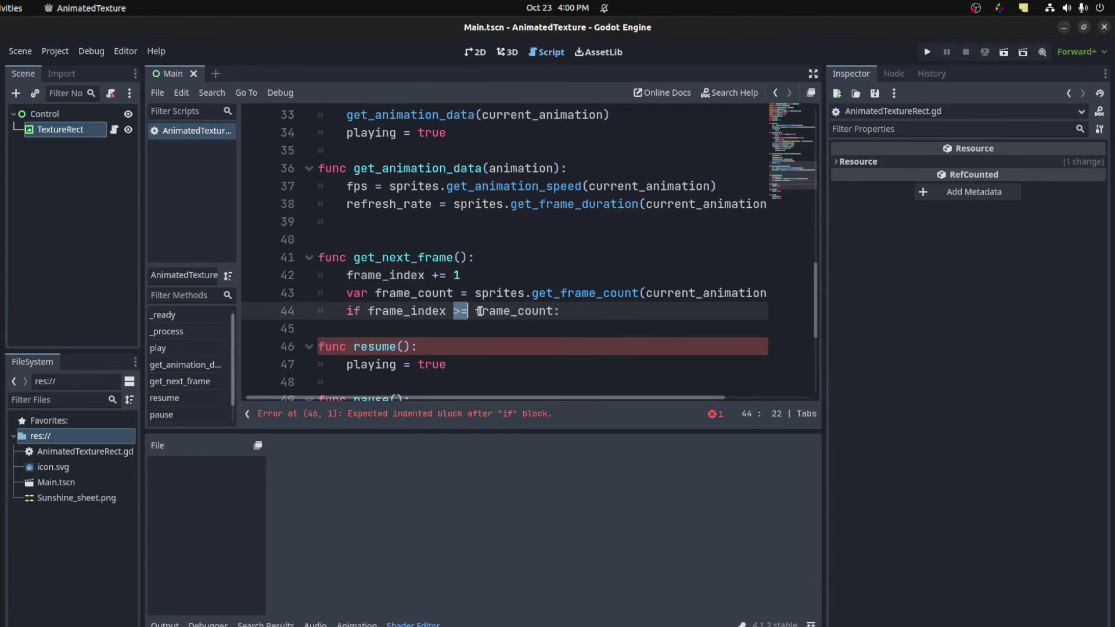
double_click(519, 312)
click(604, 310)
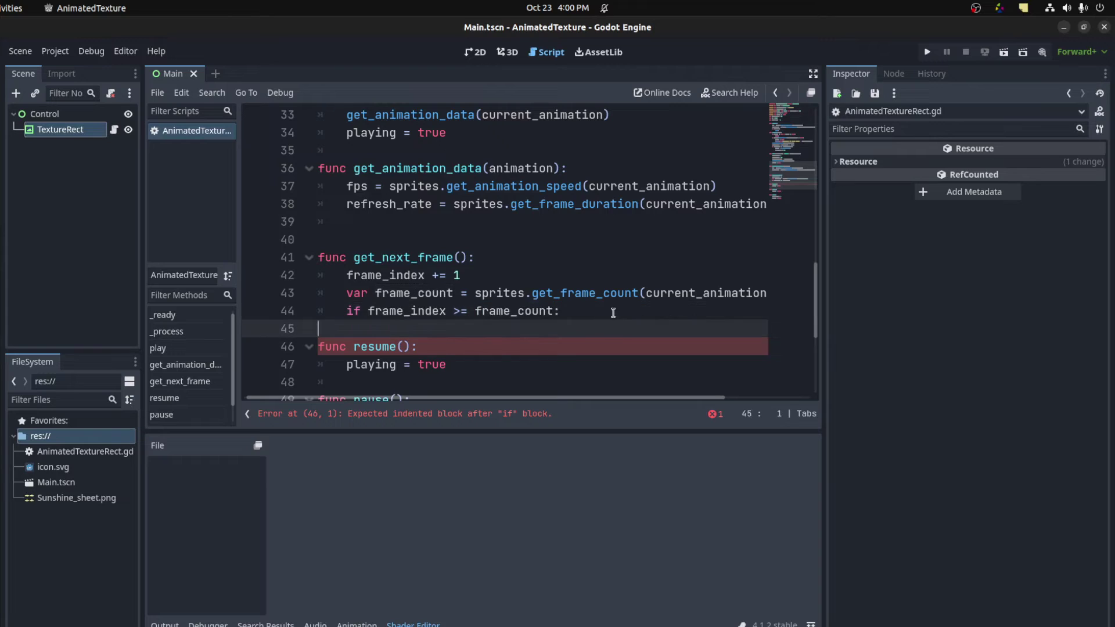
key(Return)
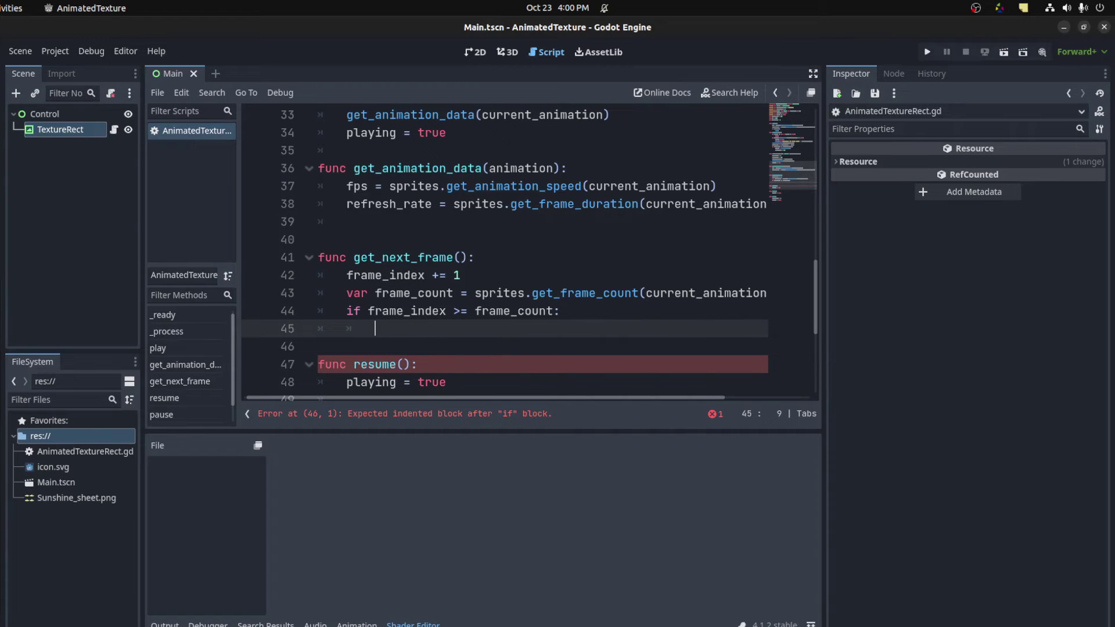
key(alt+Tab)
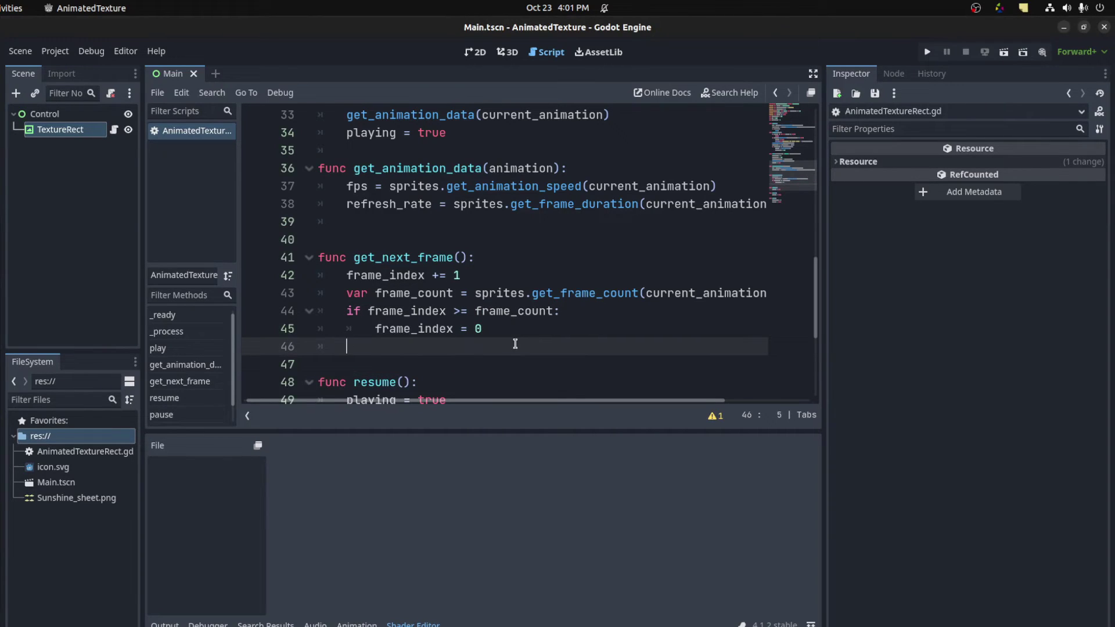
End get_next_frame with get_animation_data(current_animation) and review the fps line.
text(get_animation_data(current_animation))
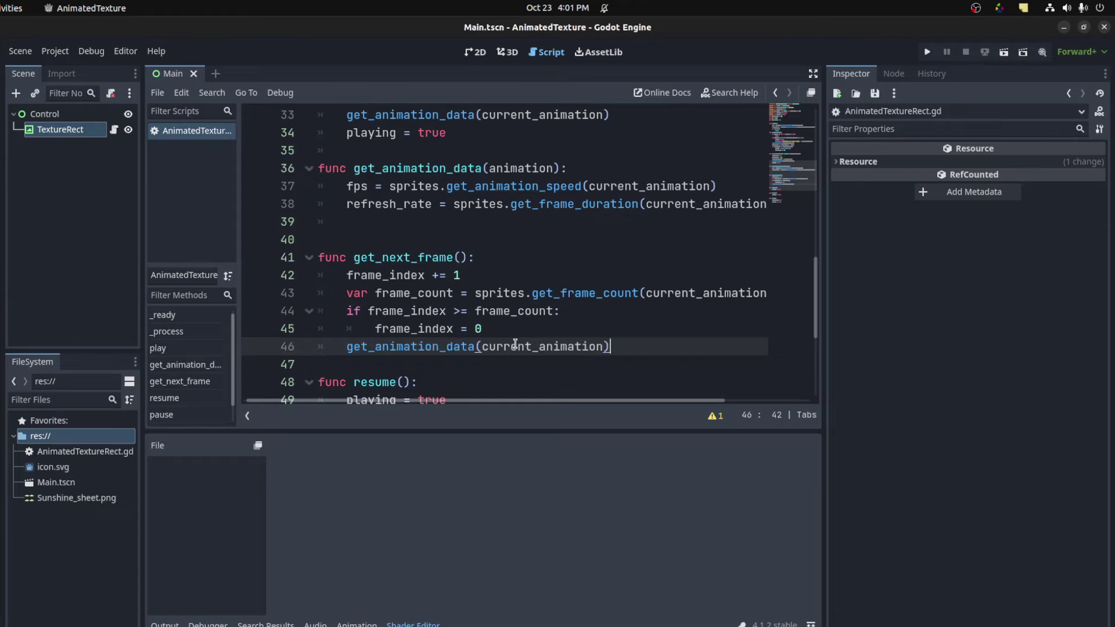
double_click(425, 347)
click(562, 347)
scroll(442, 344, down, 4)
scroll(442, 345, up, 1)
scroll(442, 345, up, 5)
scroll(442, 340, down, 1)
scroll(436, 334, down, 3)
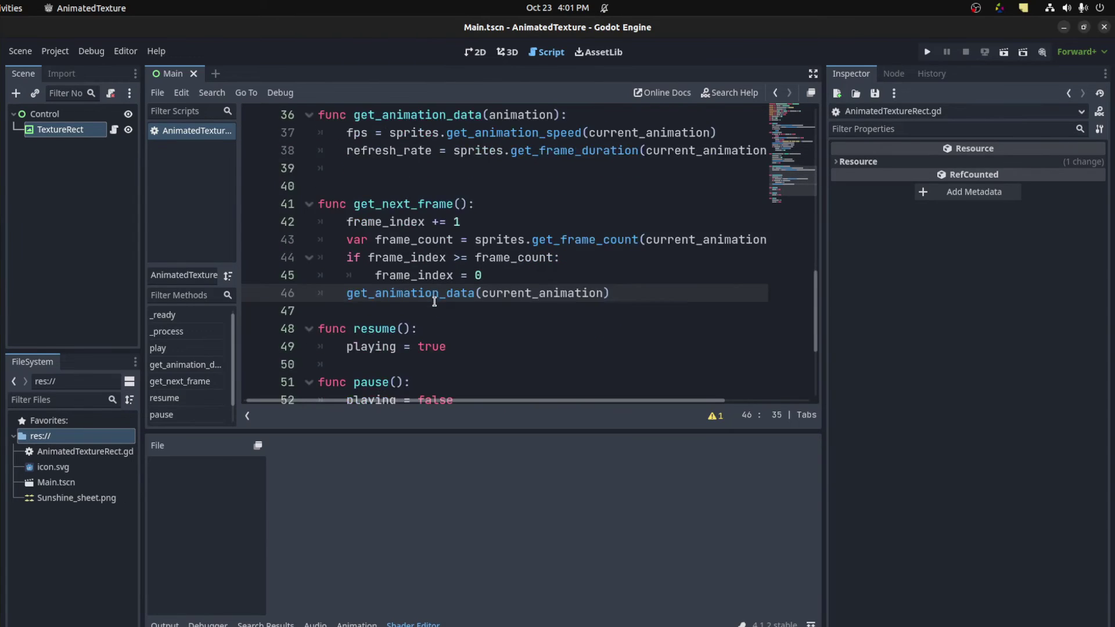
scroll(435, 301, up, 1)
click(357, 185)
double_click(357, 186)
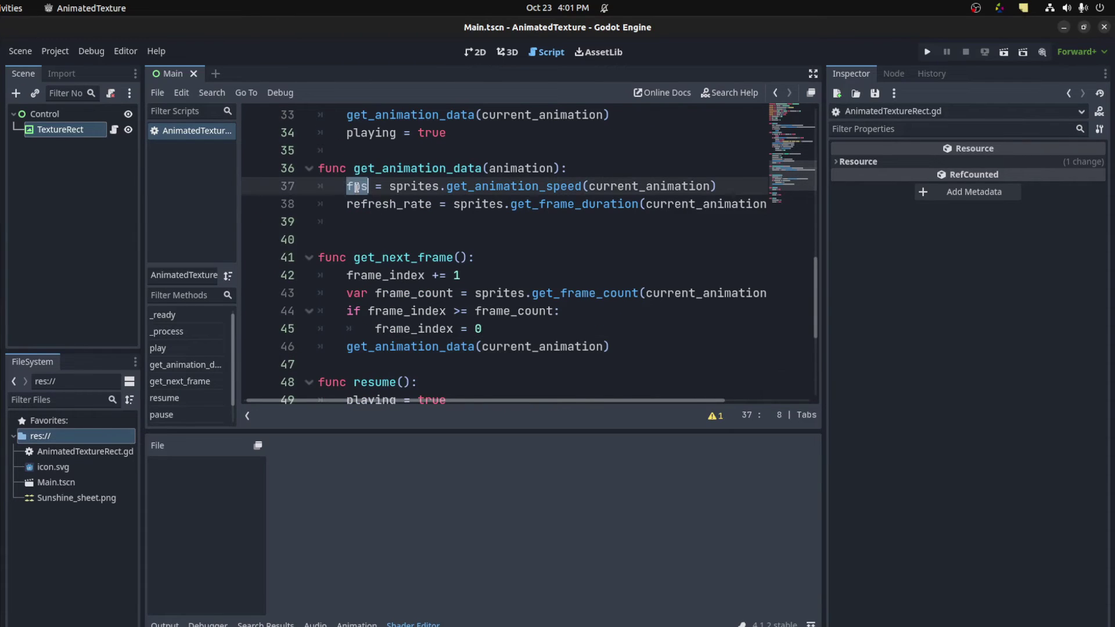
click(488, 186)
double_click(488, 186)
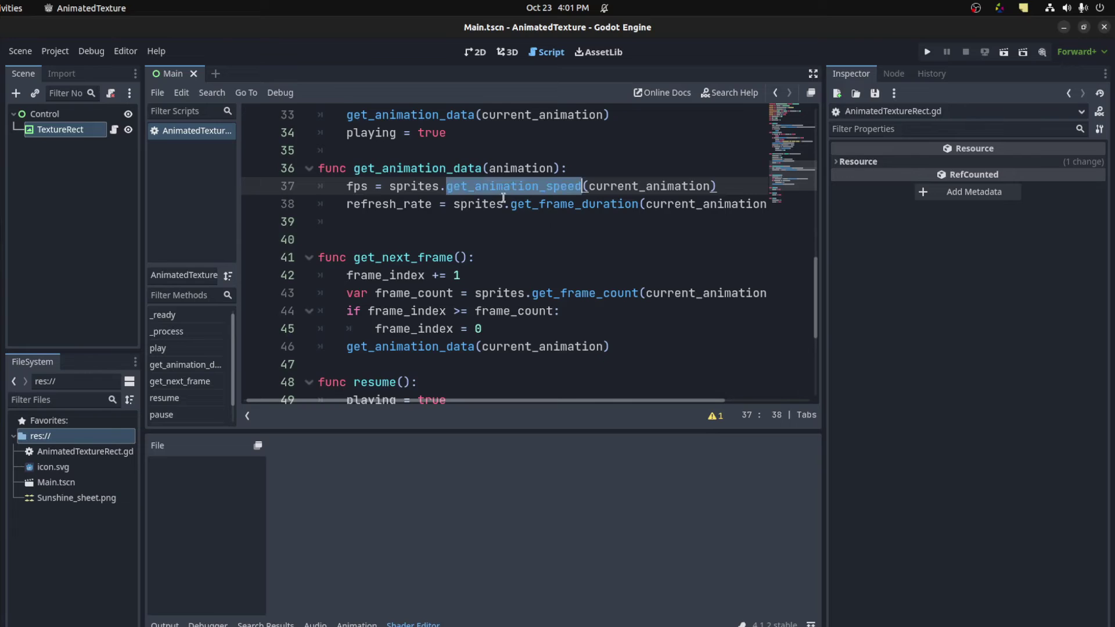
scroll(630, 235, down, 2)
scroll(629, 236, up, 3)
Have refresh_rate in get_animation_data use get_frame_duration at frame_index.
click(387, 261)
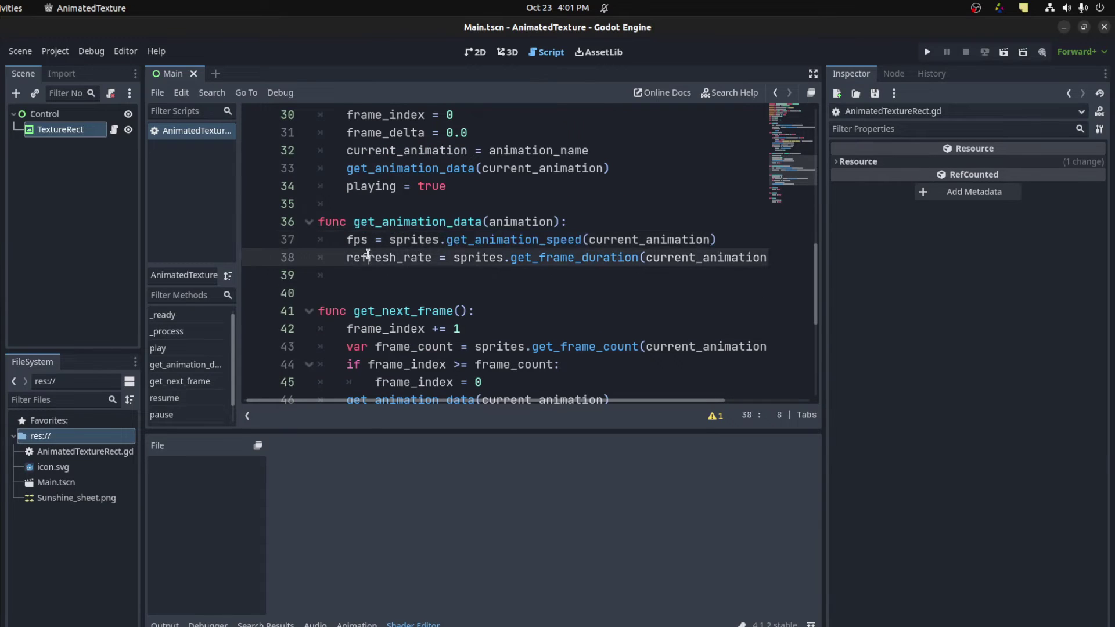
double_click(387, 260)
click(493, 258)
double_click(564, 256)
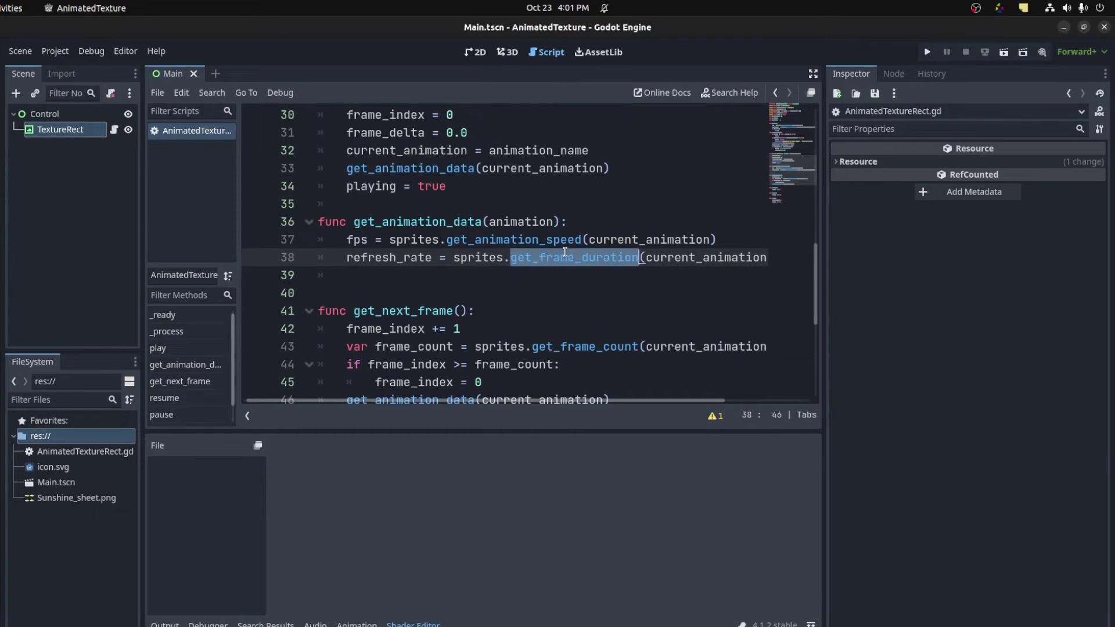
scroll(674, 262, down, 1)
click(698, 206)
drag(697, 205, 815, 214)
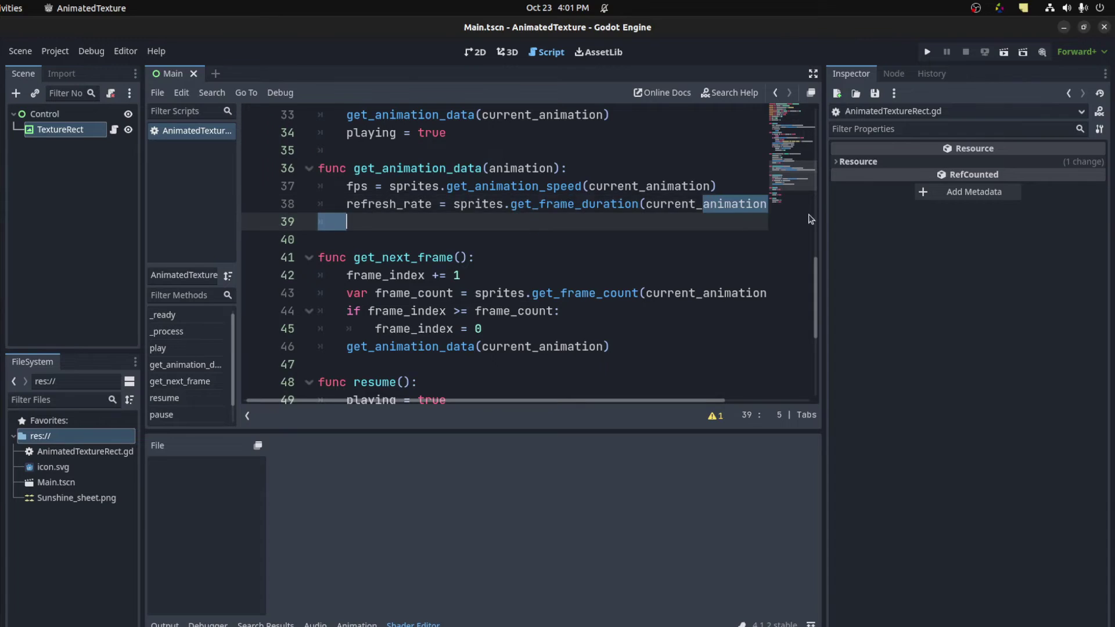
double_click(683, 204)
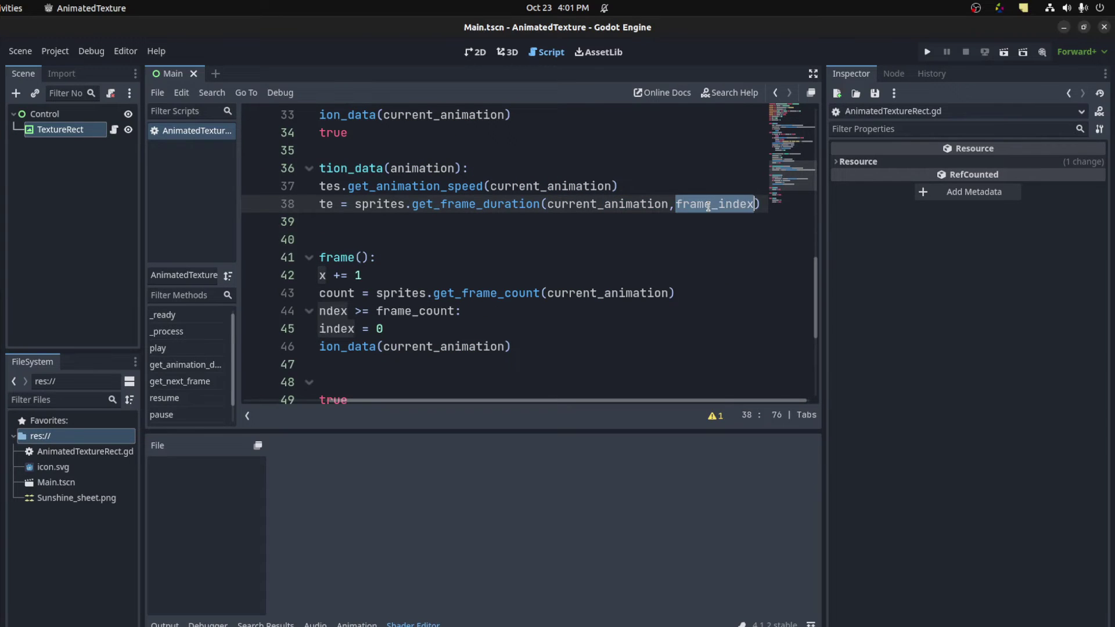
drag(388, 334, 244, 335)
double_click(388, 276)
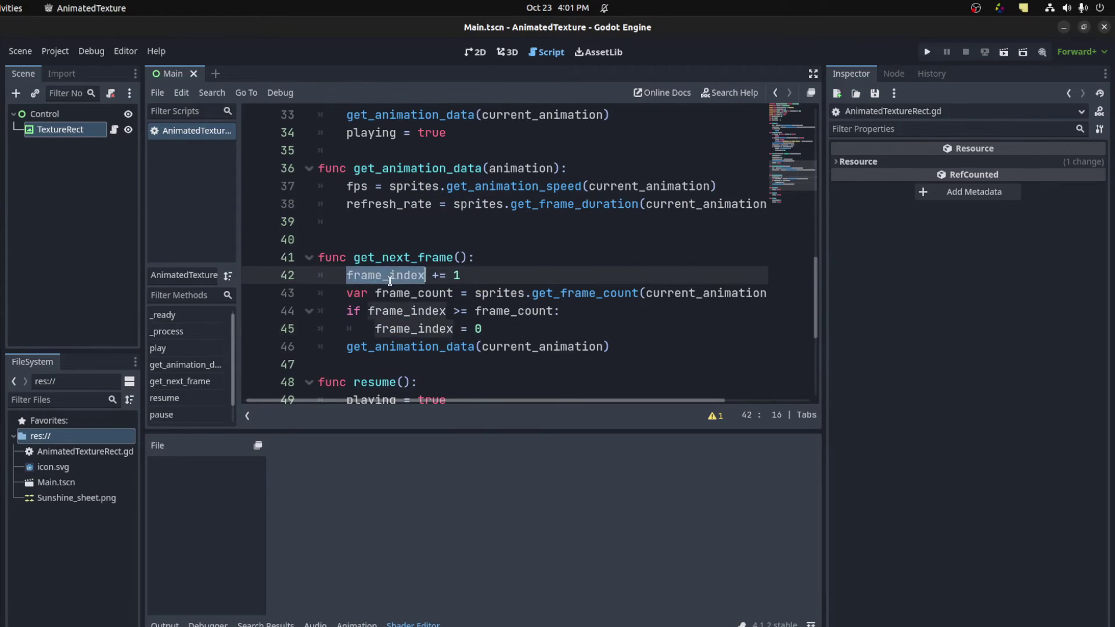
scroll(640, 230, down, 1)
click(610, 293)
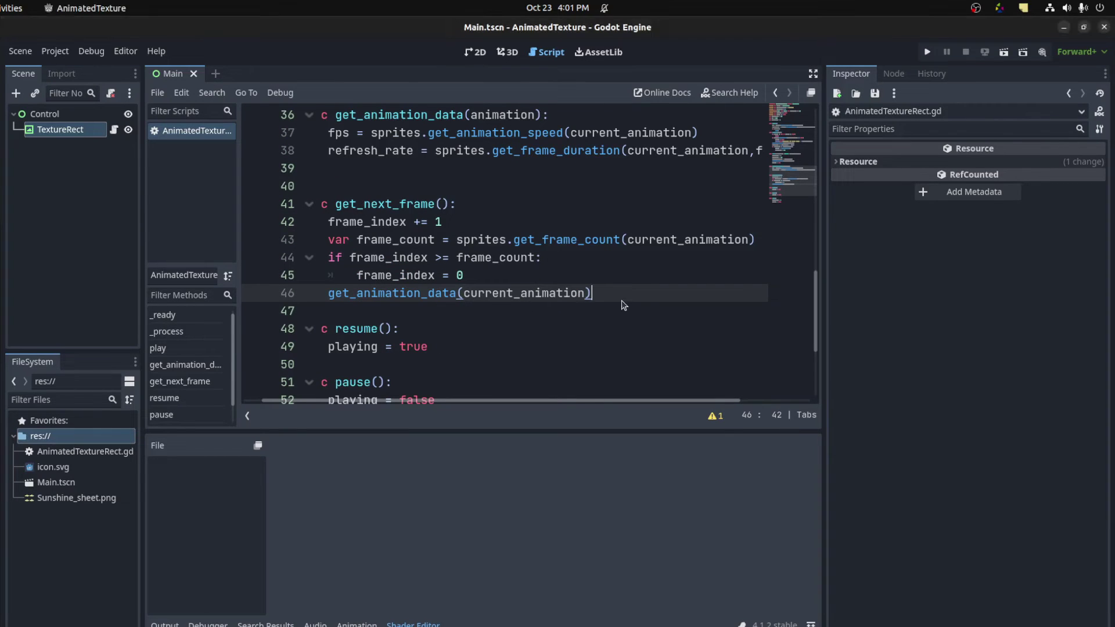
Add 'return sprites.get_frame_texture(current_animation, frame_index)' below the get_animation_data call.
key(Return)
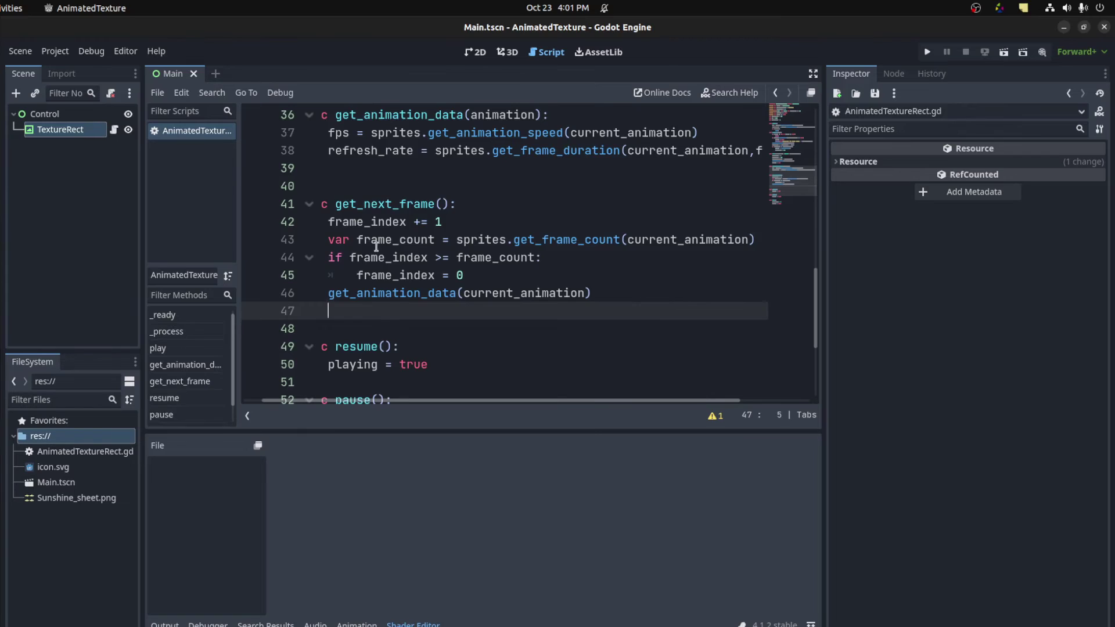
text(return sprites.get_frame_texture(current_animation,frame_index))
click(521, 311)
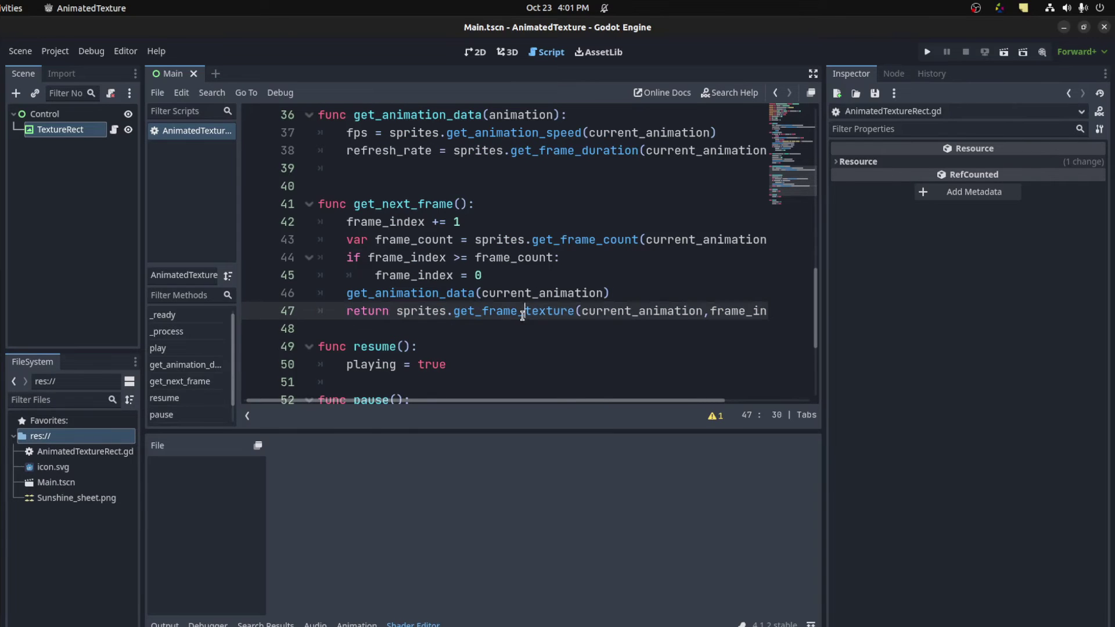
double_click(521, 312)
double_click(640, 311)
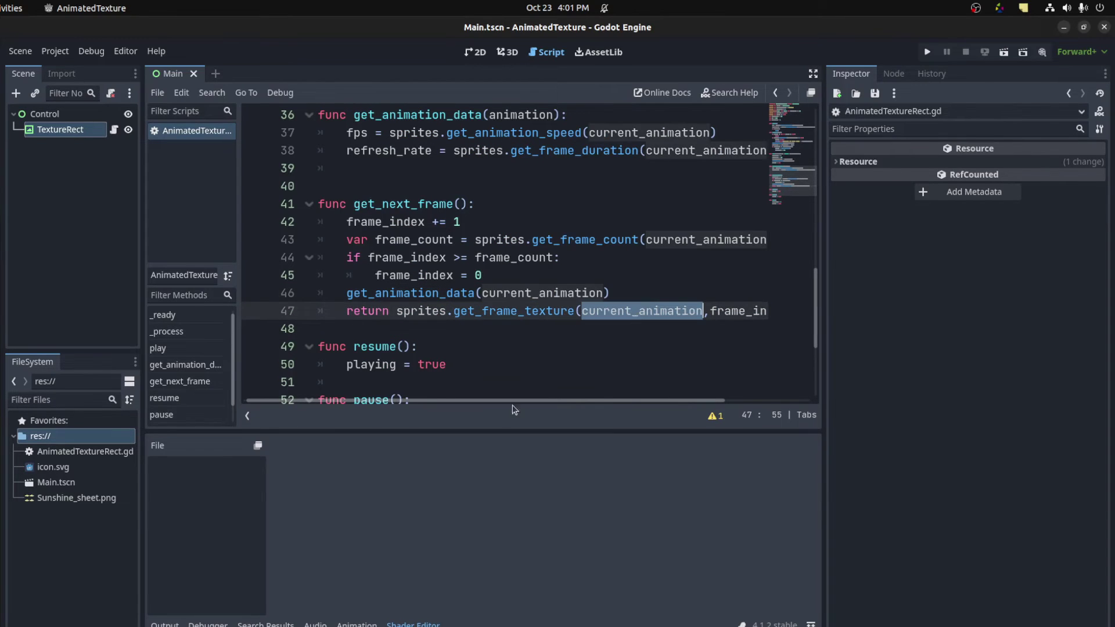
drag(483, 410, 610, 410)
double_click(653, 309)
click(499, 276)
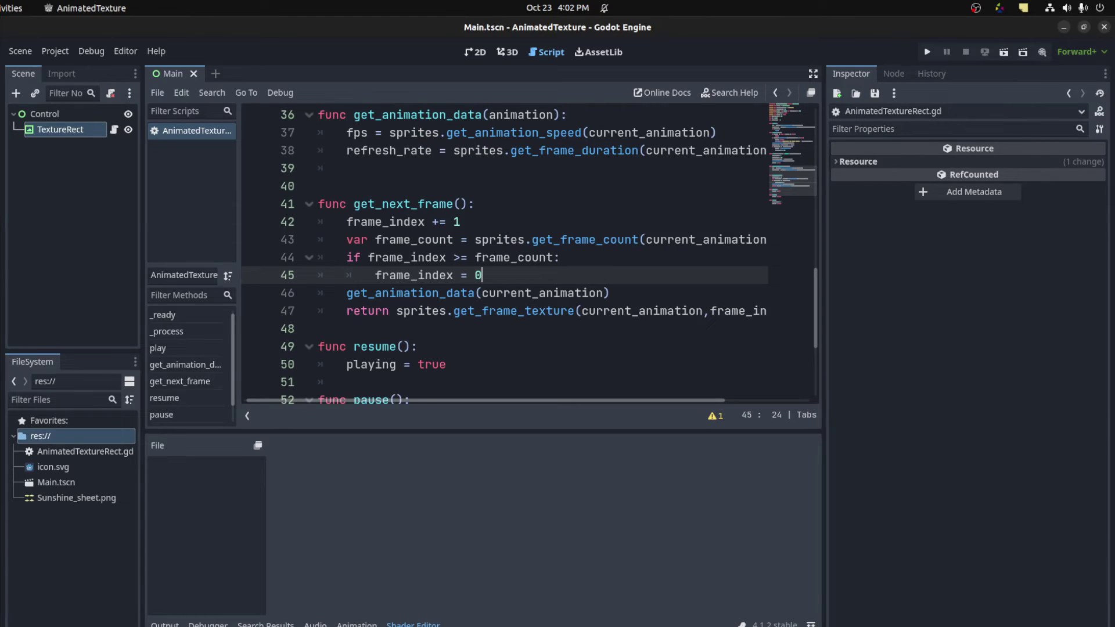
After frame_index = 0, add 'if not sprites.get_animation_loop(current_animation): playing = false'.
key(Return)
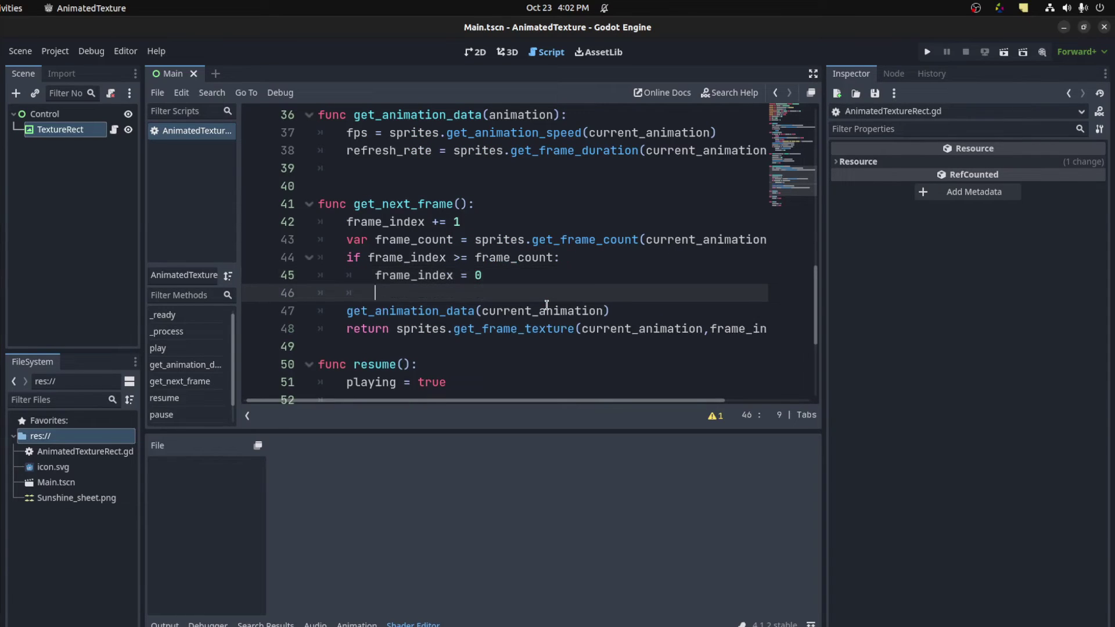
double_click(533, 259)
click(493, 294)
text(if not sprites.get_animation_loop(current_animation): 			playing = false)
click(441, 277)
click(510, 294)
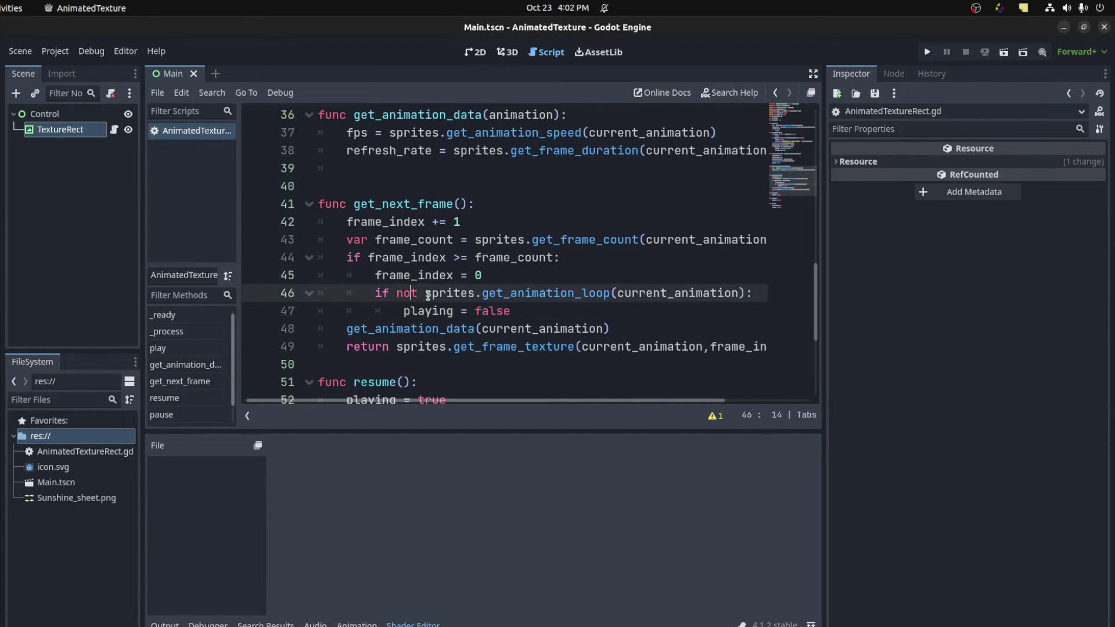
double_click(528, 297)
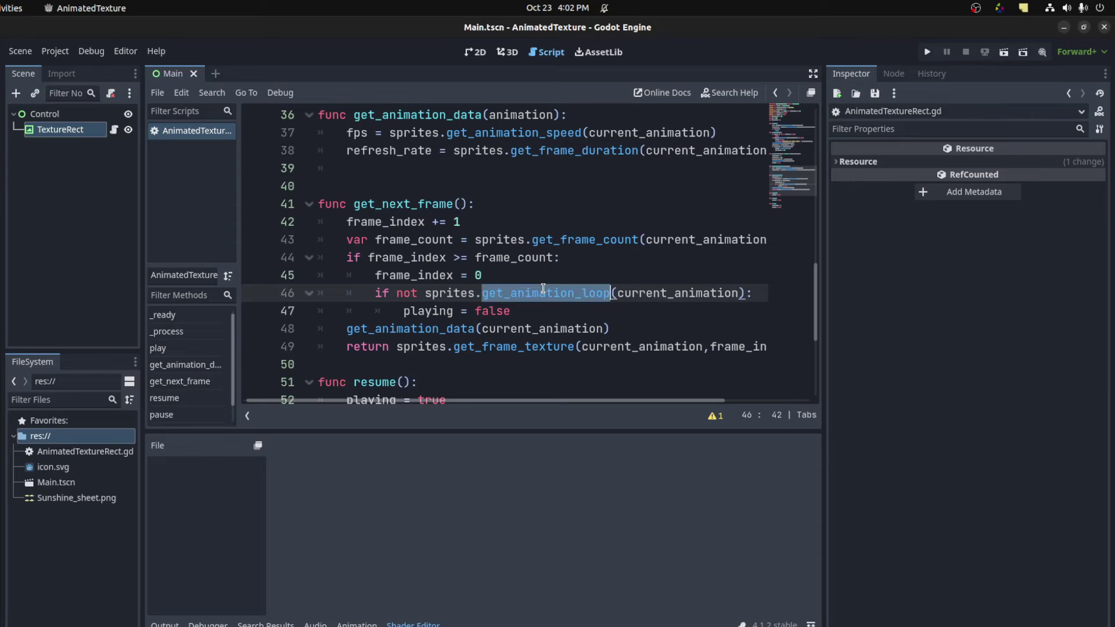
click(429, 311)
click(416, 310)
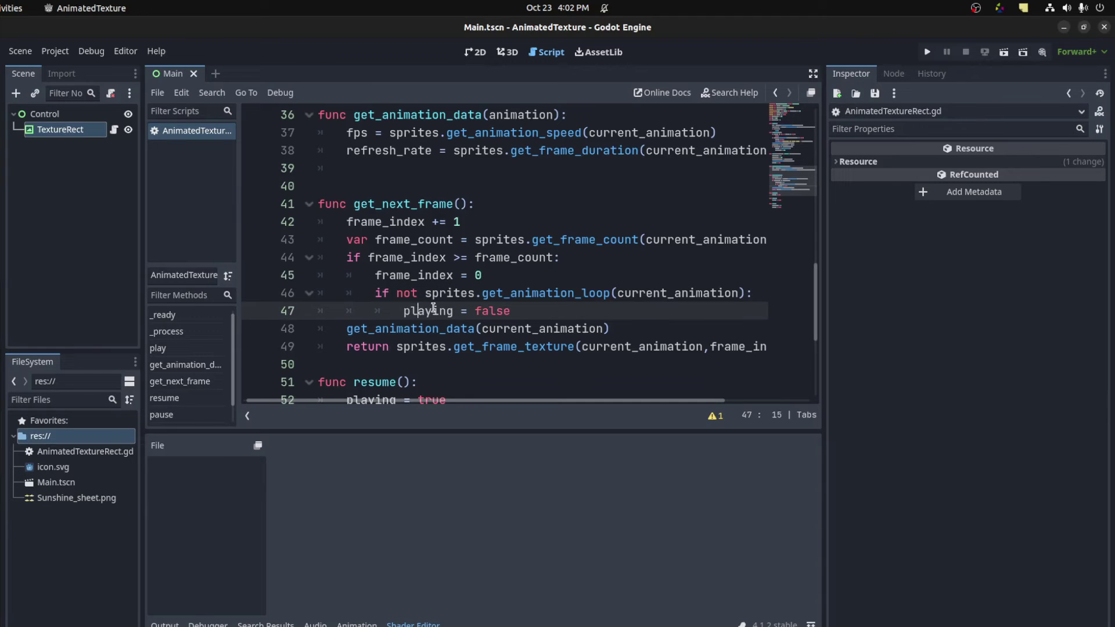
double_click(433, 312)
double_click(505, 311)
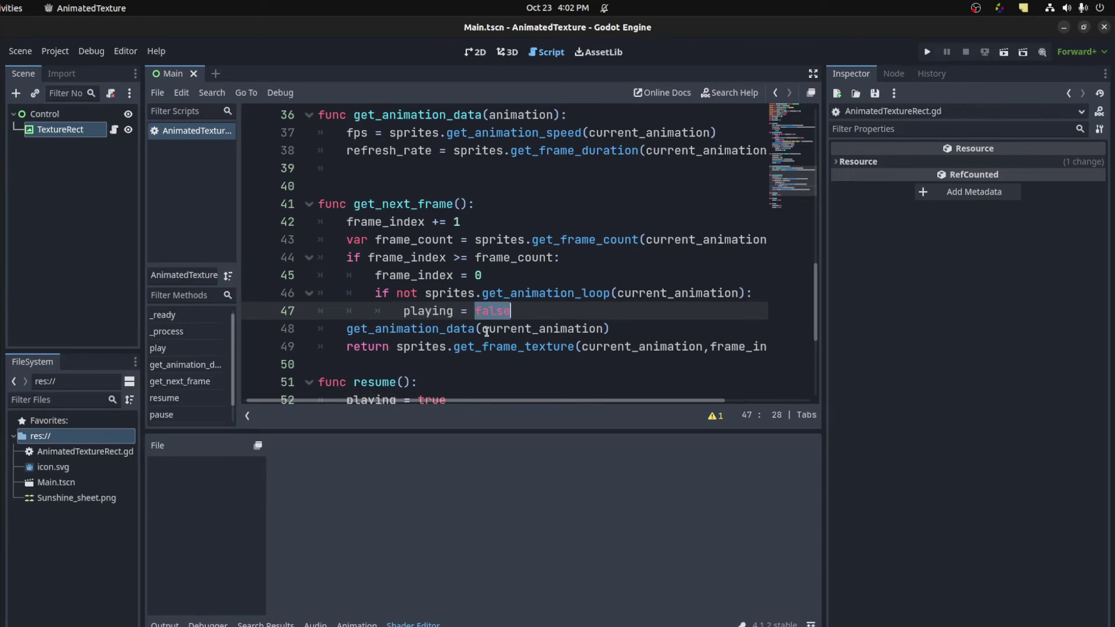
double_click(425, 311)
click(528, 326)
double_click(494, 311)
scroll(523, 305, down, 2)
click(524, 257)
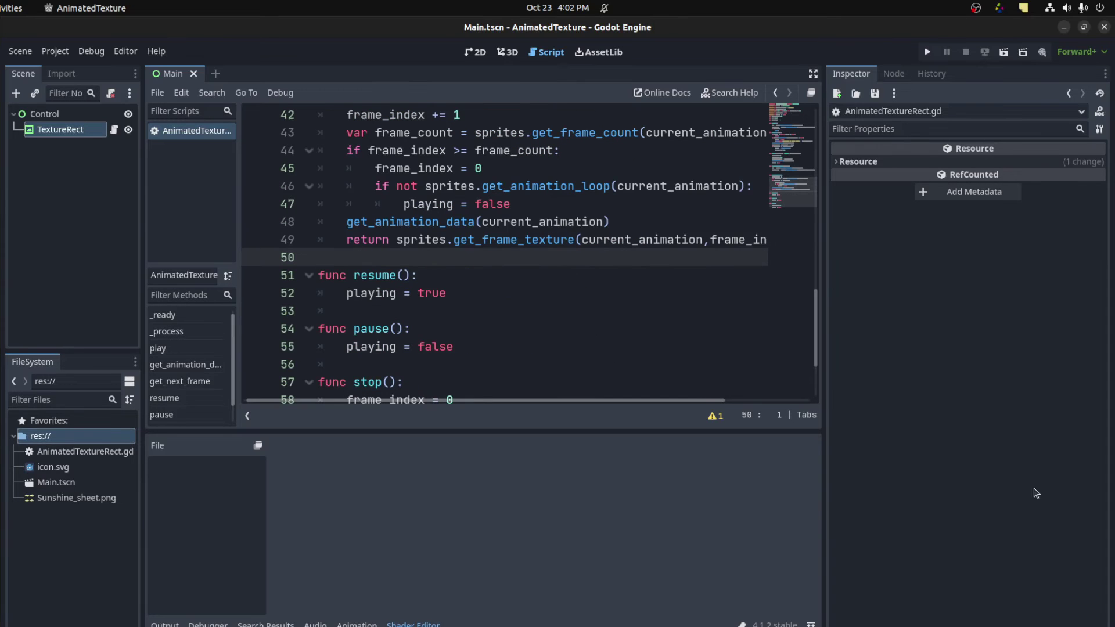
scroll(525, 294, up, 3)
scroll(525, 294, up, 12)
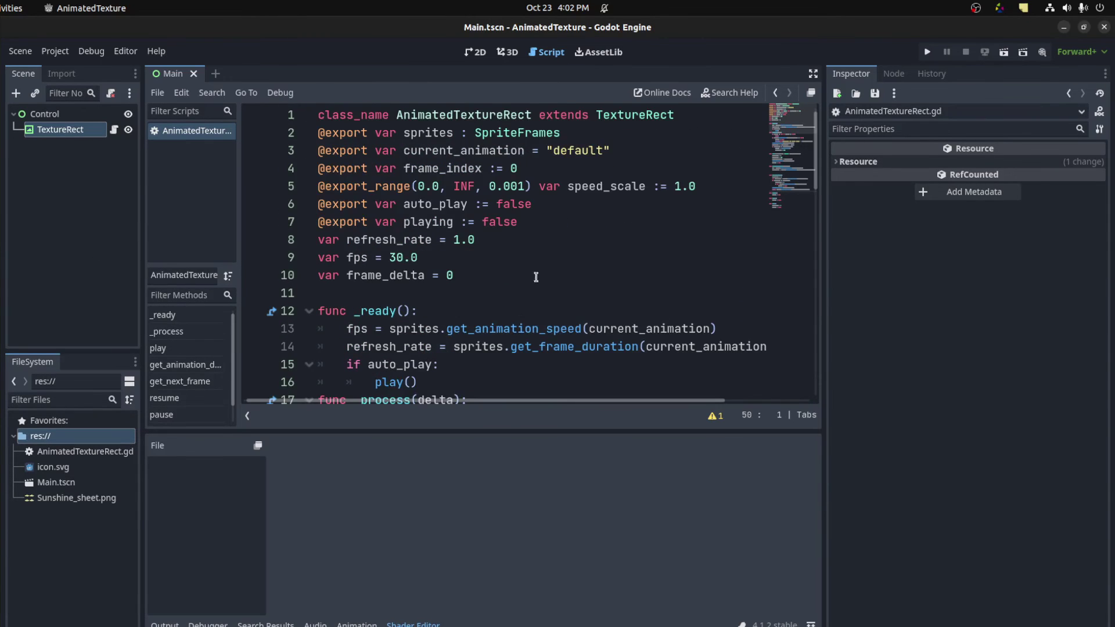
scroll(528, 269, down, 5)
scroll(528, 269, down, 6)
scroll(528, 270, down, 3)
Select TextureRect, switch to the 2D view, and preview Sunshine_sheet.png.
click(60, 130)
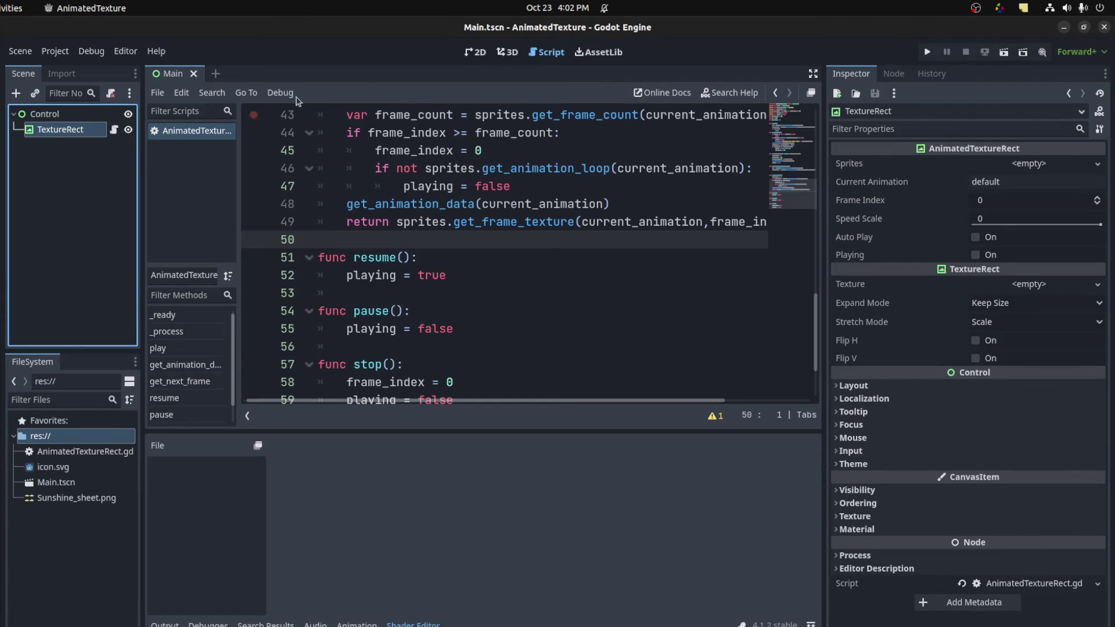
click(476, 51)
scroll(346, 231, down, 2)
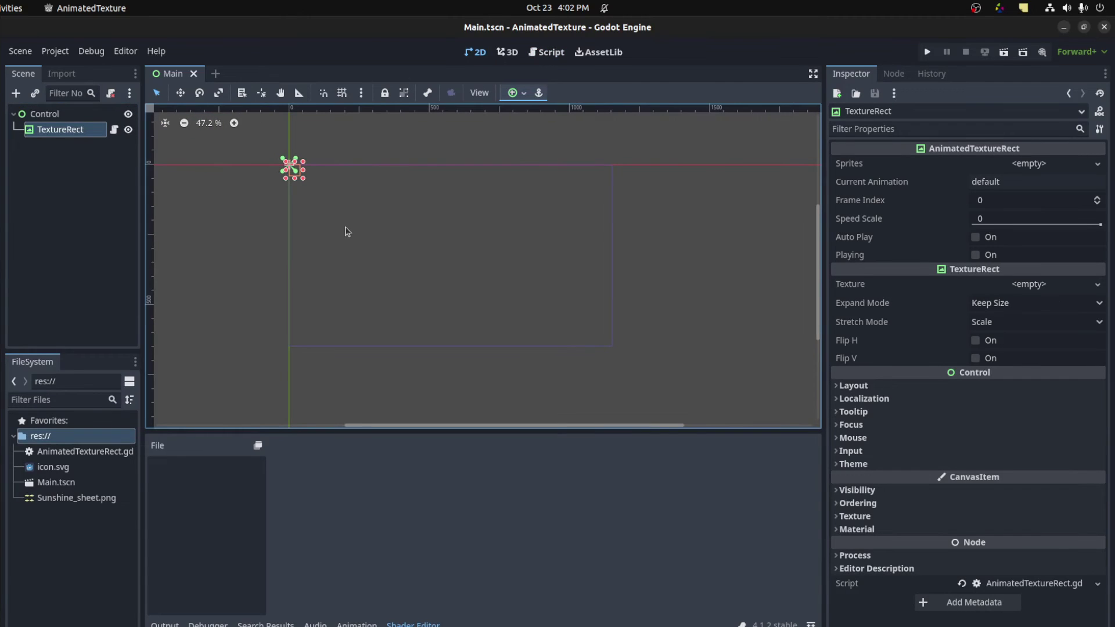
click(67, 500)
double_click(103, 507)
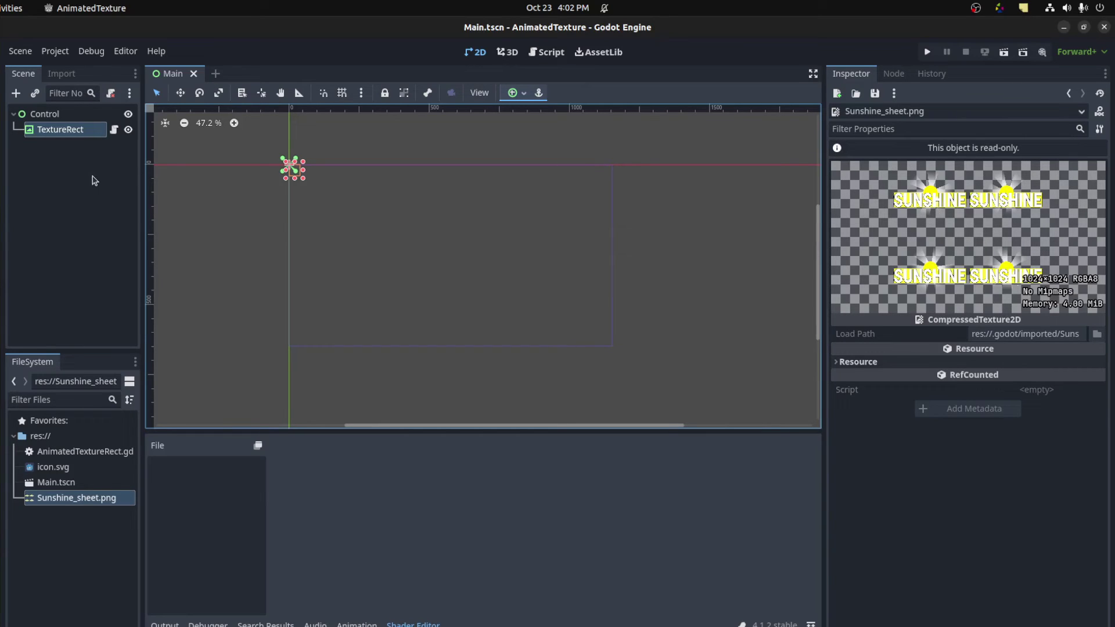
Assign a New SpriteFrames to the TextureRect's Sprites property and enlarge its frame editor.
click(60, 129)
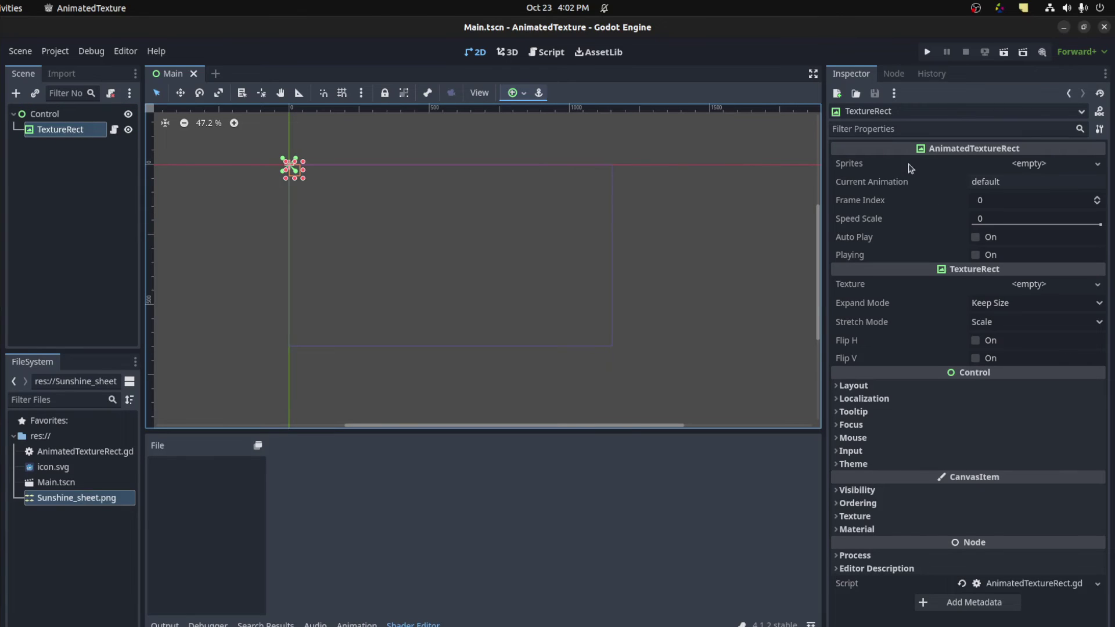
click(1037, 164)
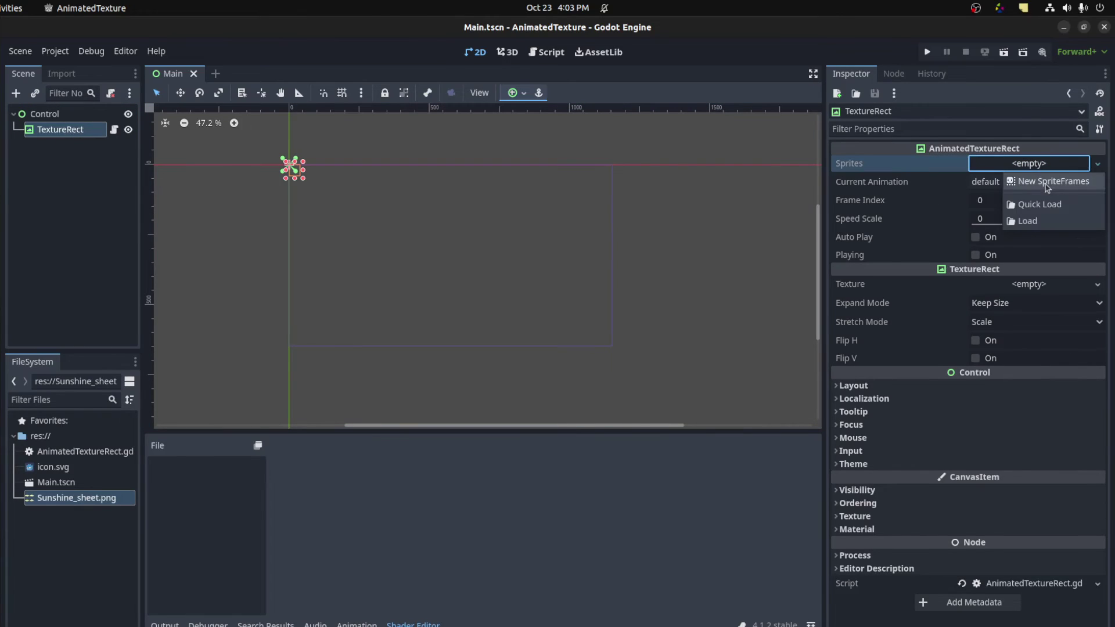
click(1045, 185)
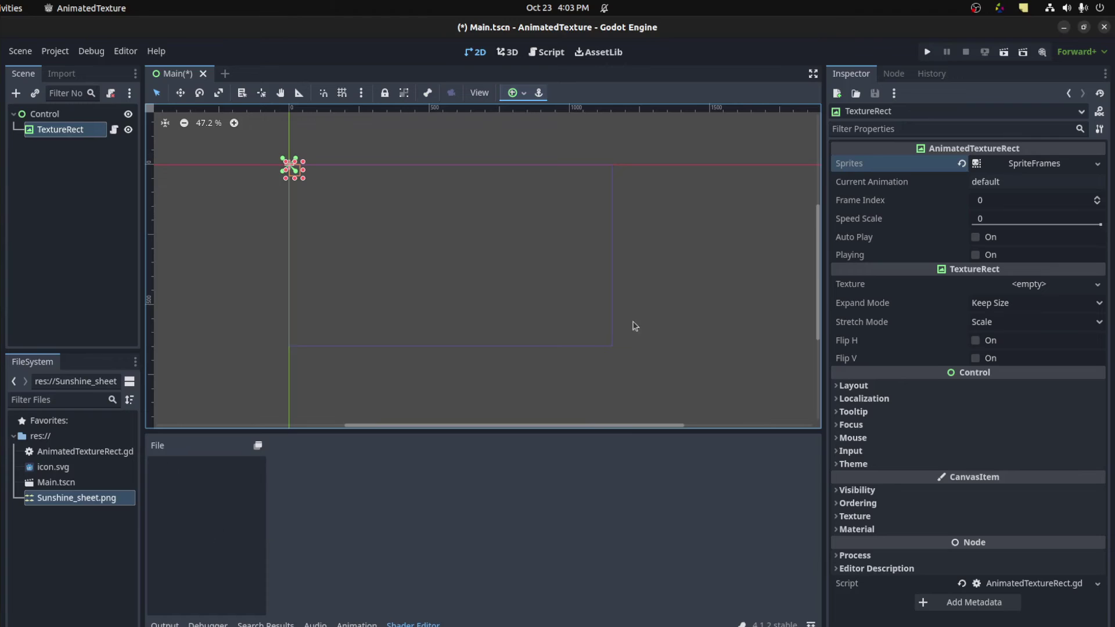
click(1035, 165)
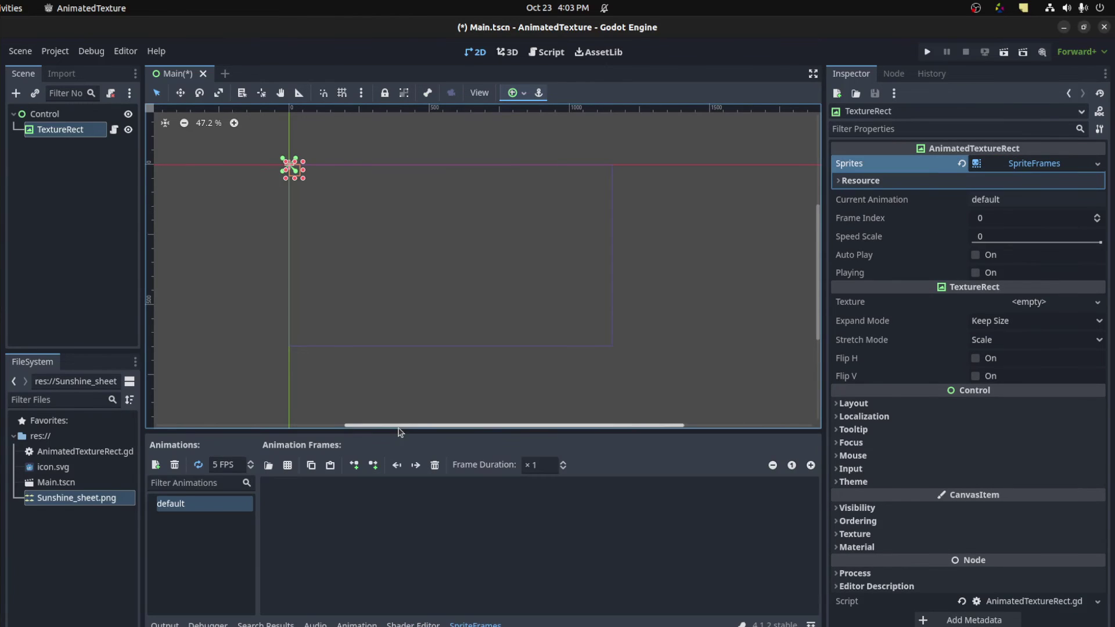
drag(399, 431, 400, 359)
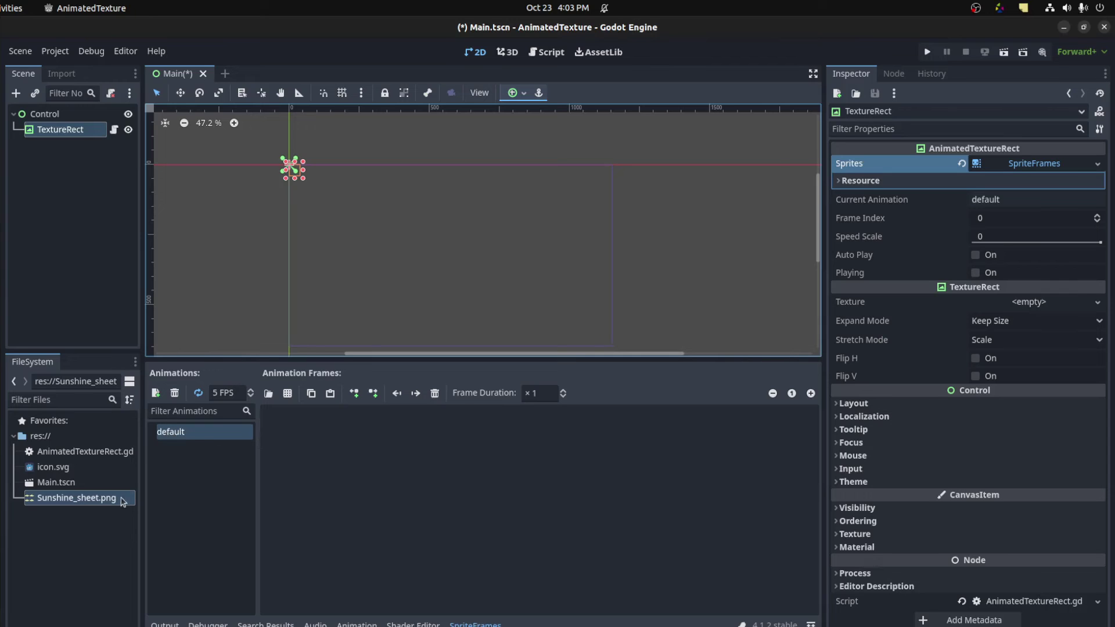
Slice Sunshine_sheet.png into a 2×2 grid and add all four frames to the default animation.
click(287, 394)
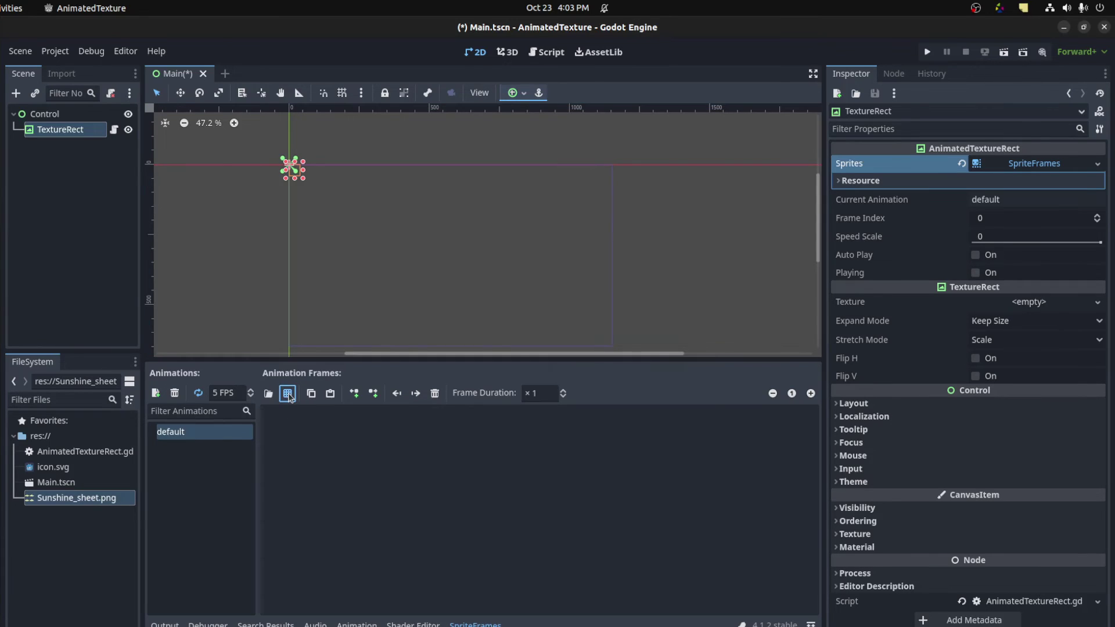
double_click(493, 190)
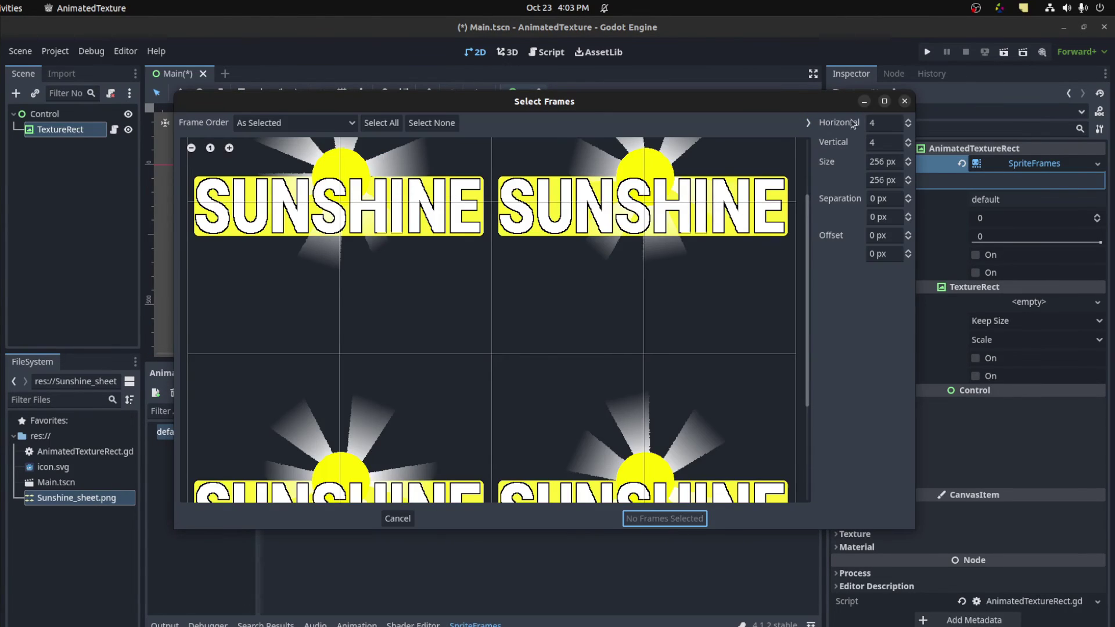
click(875, 122)
text(2)
key(Tab)
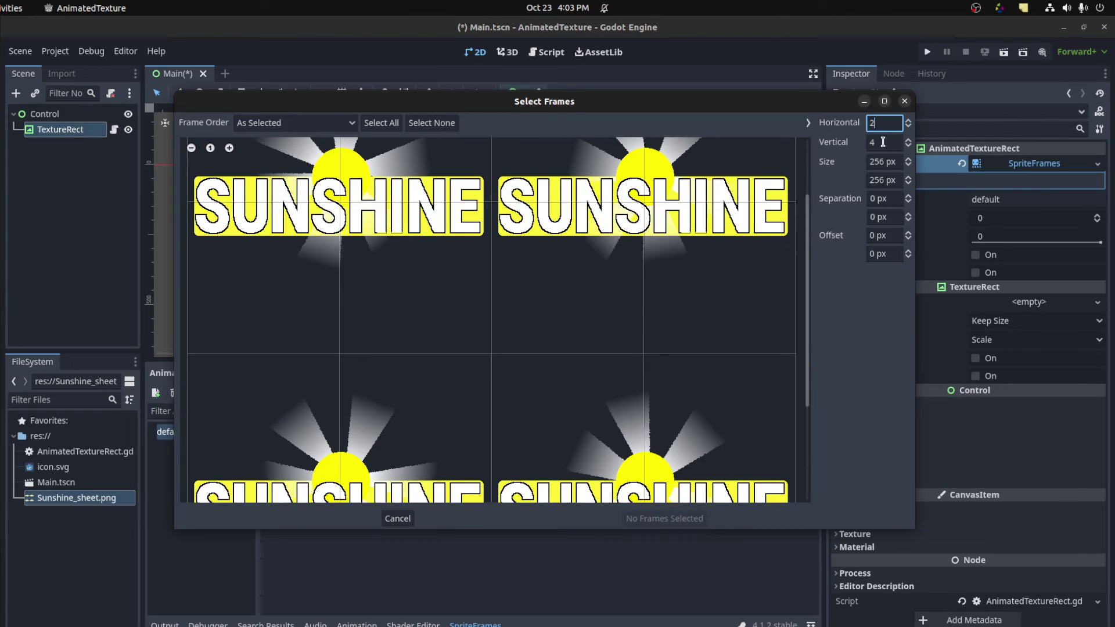
text(2)
key(Return)
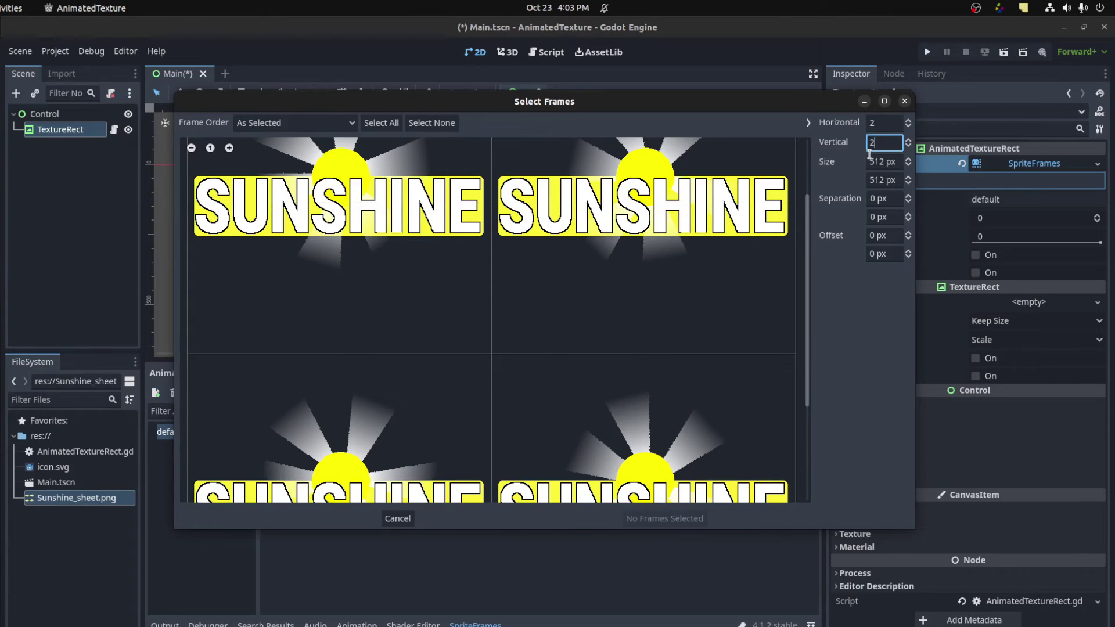
click(444, 266)
click(585, 248)
click(456, 396)
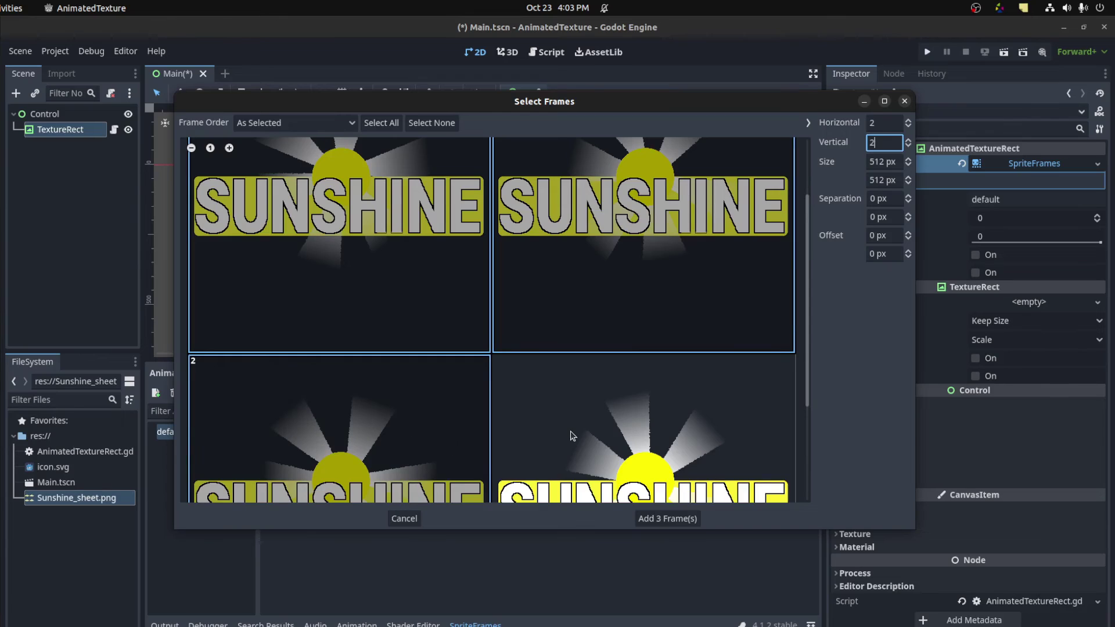
click(574, 436)
click(656, 518)
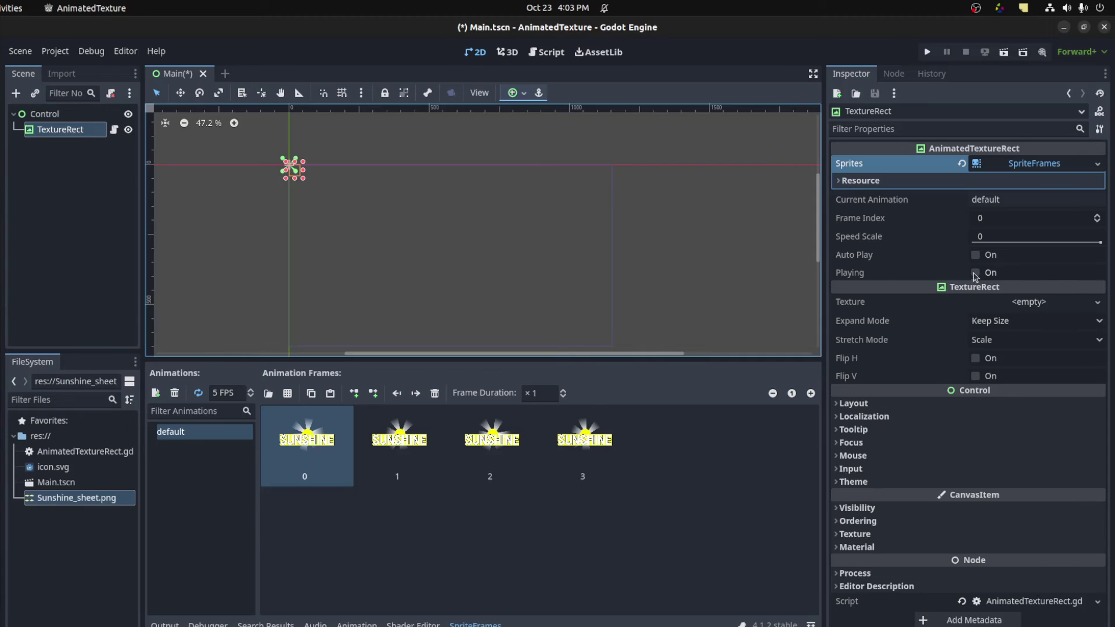
Enable Auto Play and Playing on the TextureRect and save the scene.
click(975, 256)
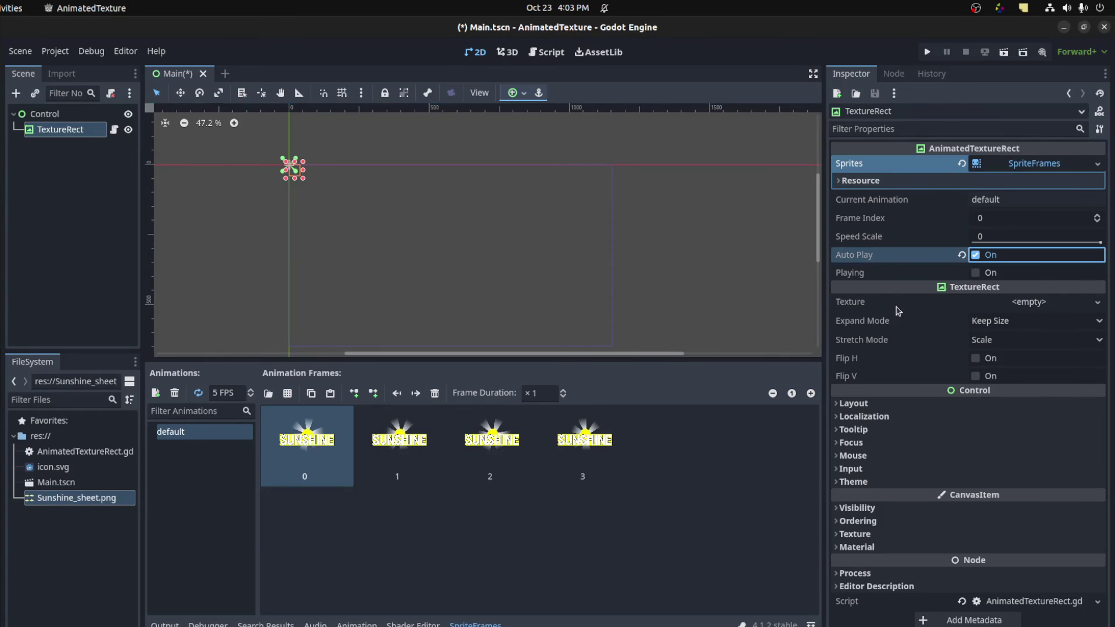
click(976, 273)
key(ctrl+s)
click(114, 129)
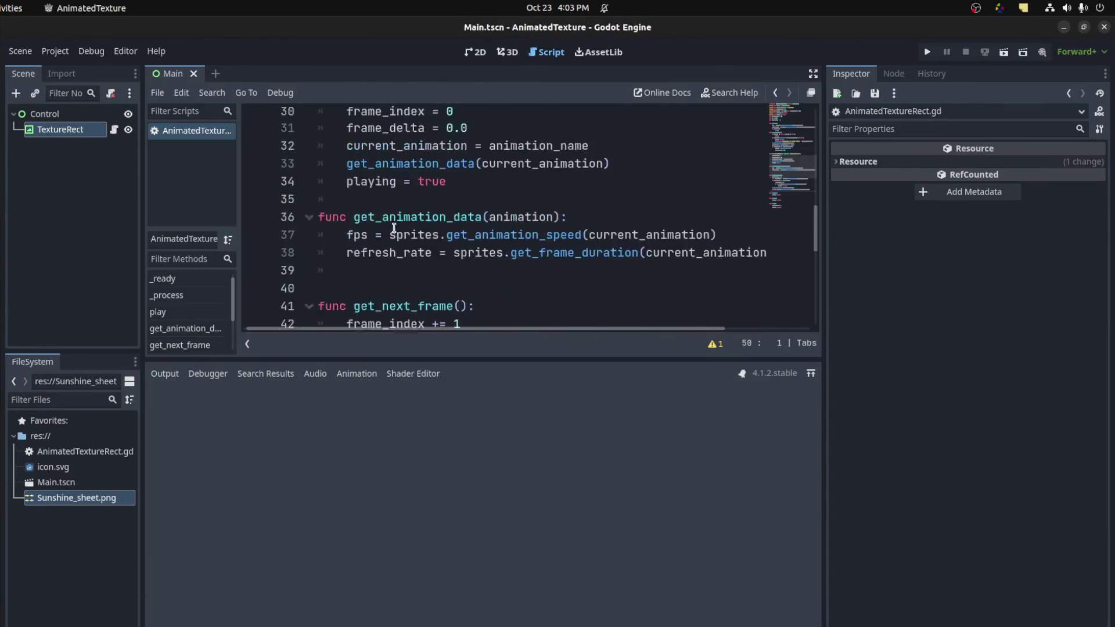
scroll(392, 228, up, 10)
click(318, 115)
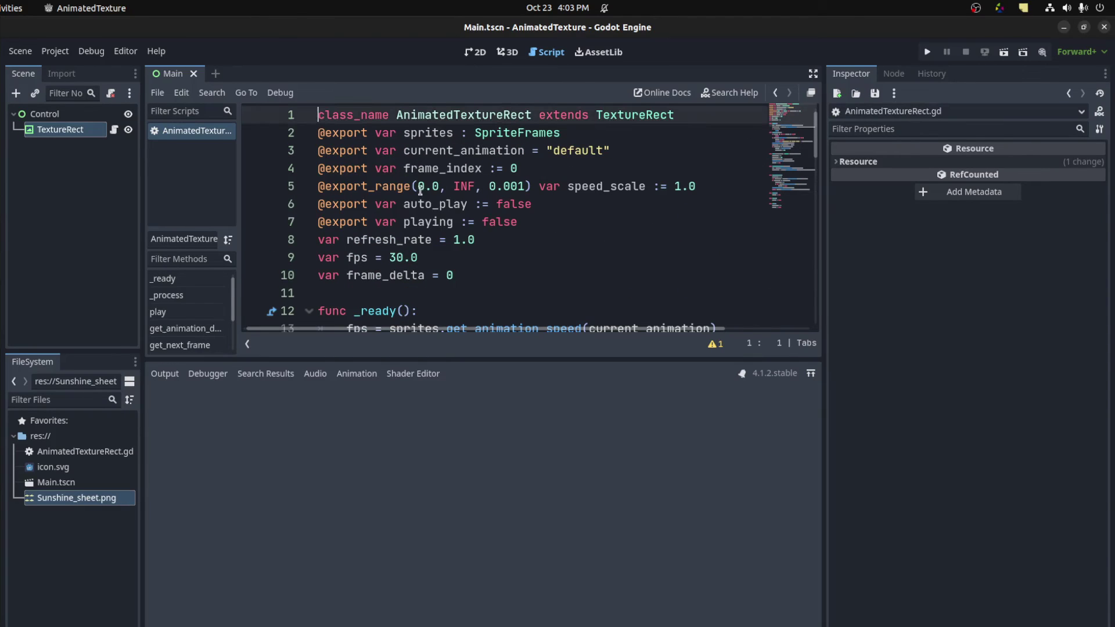
key(Return)
key(Up)
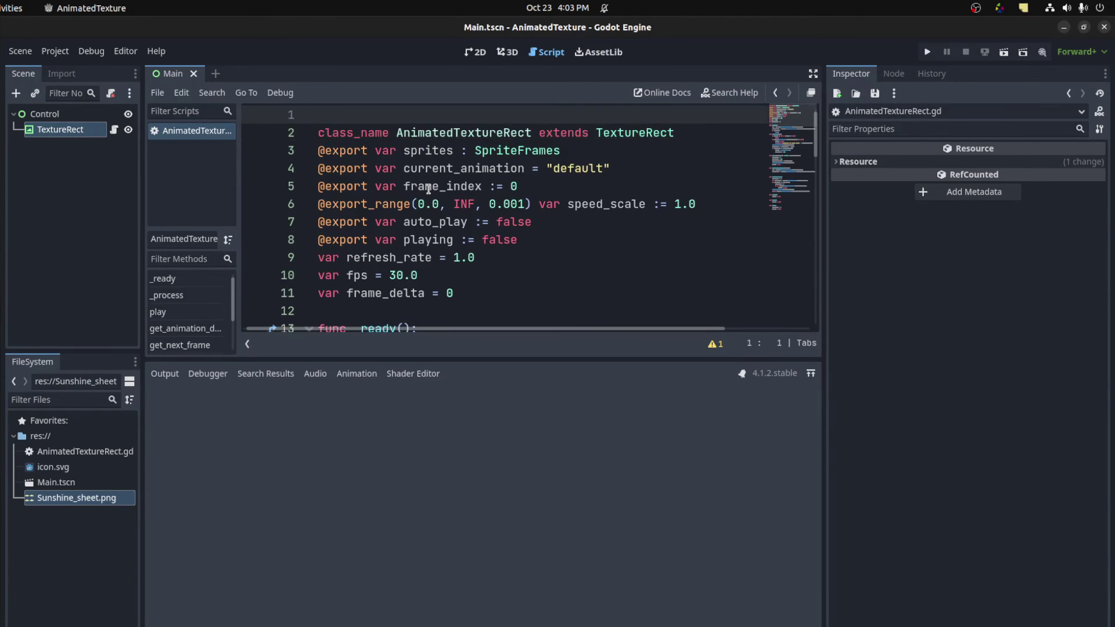
text(@tool)
key(Escape)
click(475, 257)
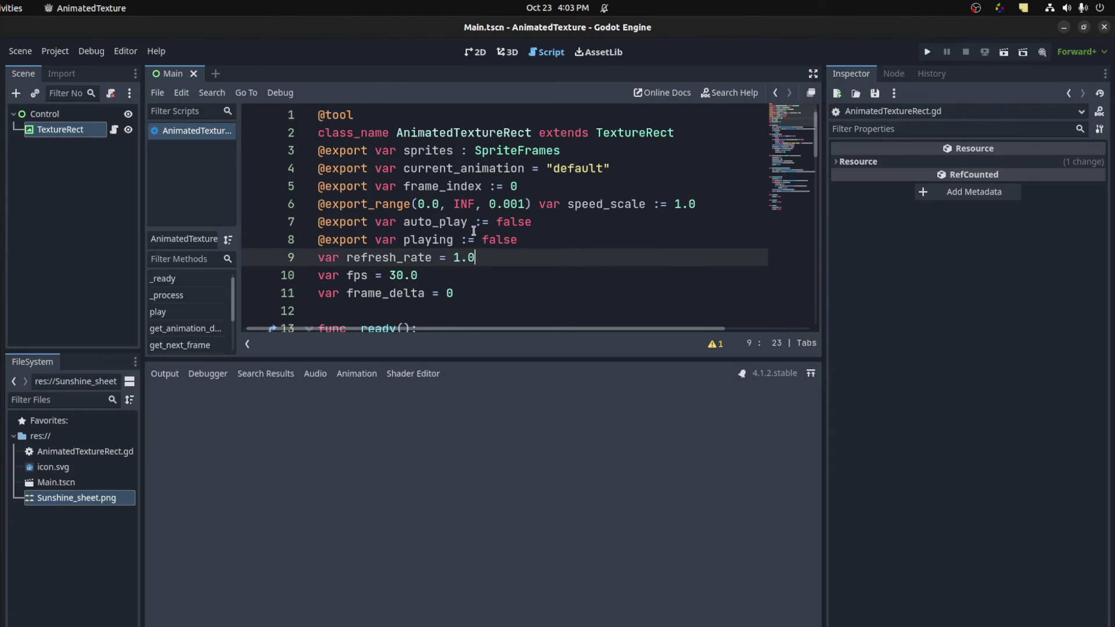
click(60, 129)
Reload the saved scene in the 2D view so the Sunshine tool script runs.
click(477, 52)
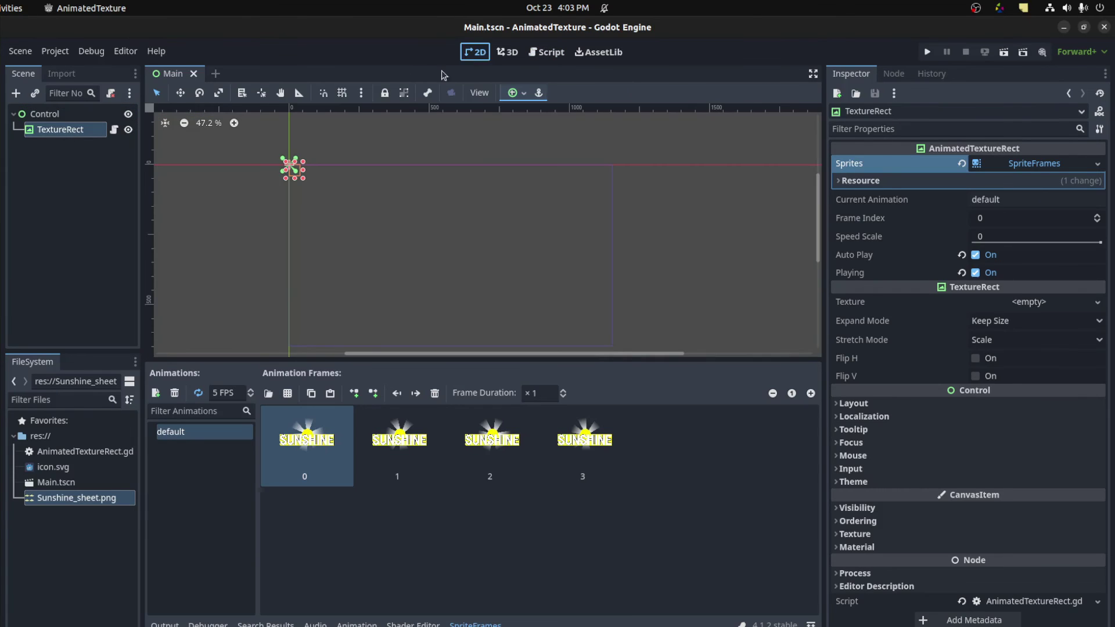
click(19, 51)
click(53, 131)
scroll(297, 175, up, 5)
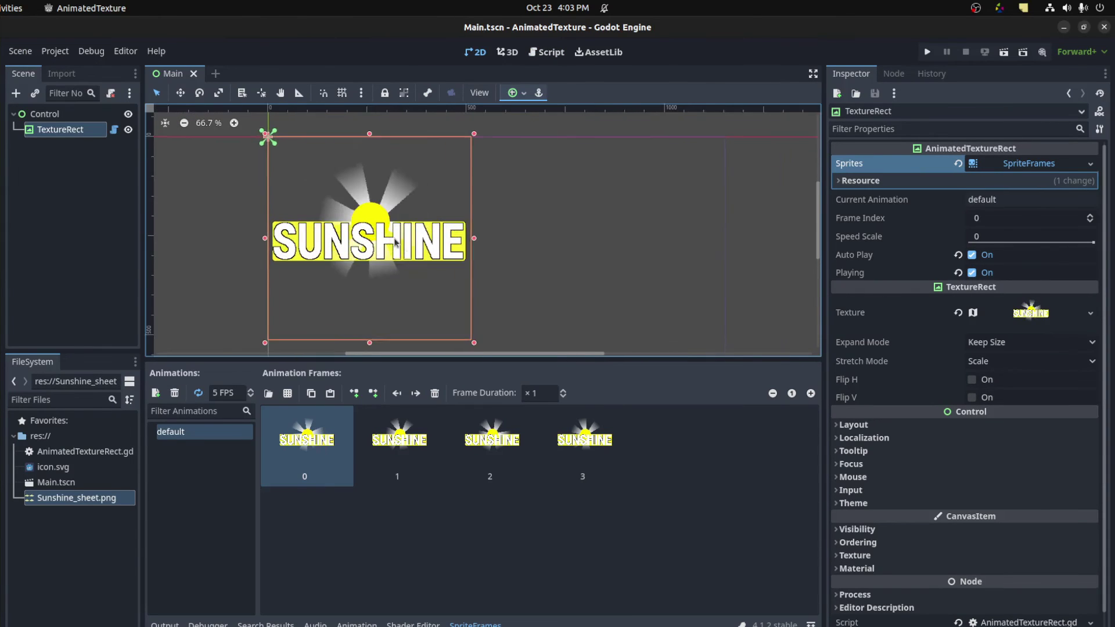
scroll(421, 260, down, 3)
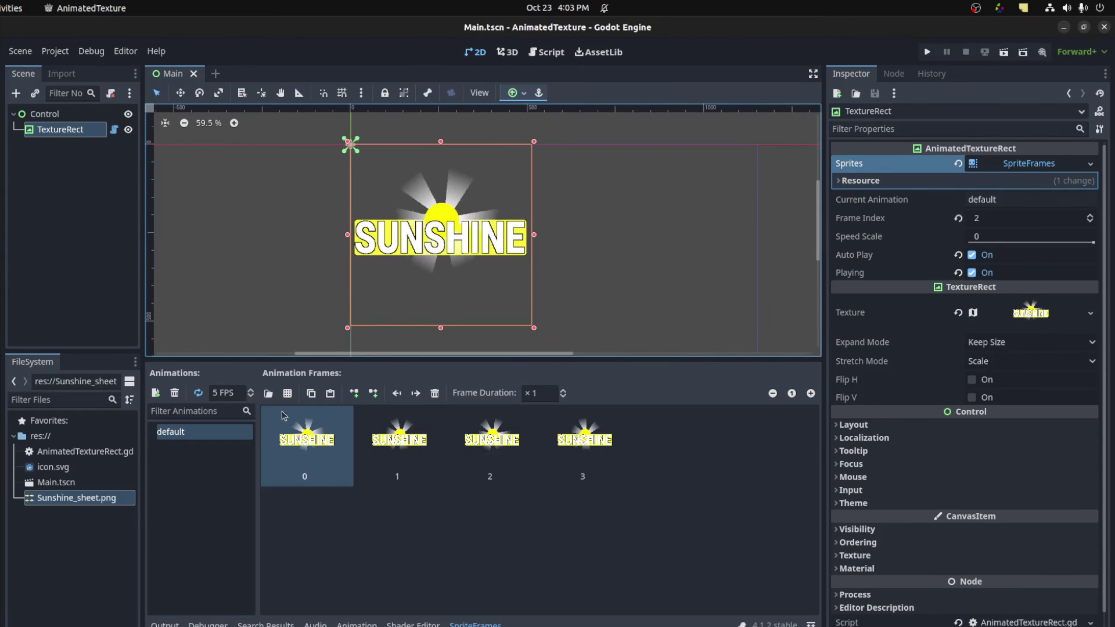
Try other speed values in the SpriteFrames panel, then cancel back to 5 FPS.
click(225, 392)
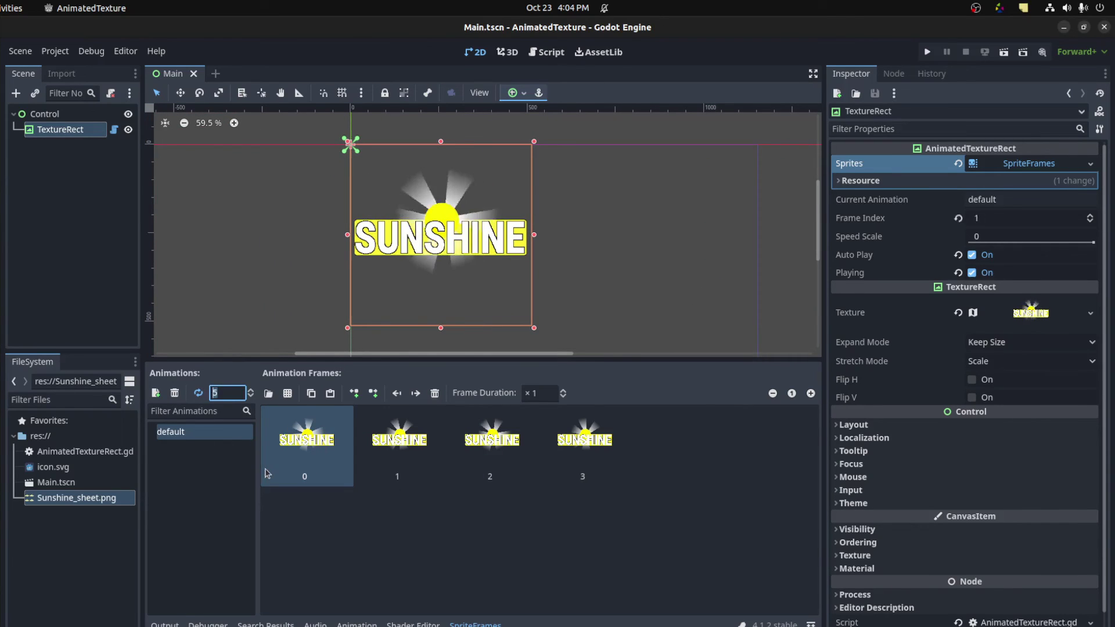
text(60)
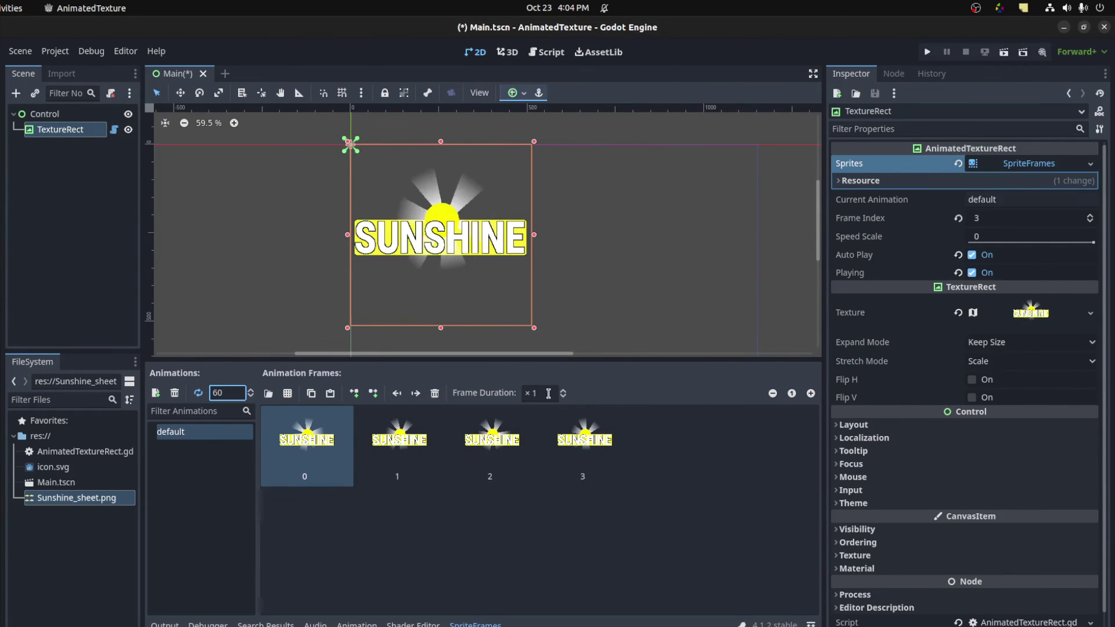
click(548, 394)
click(218, 393)
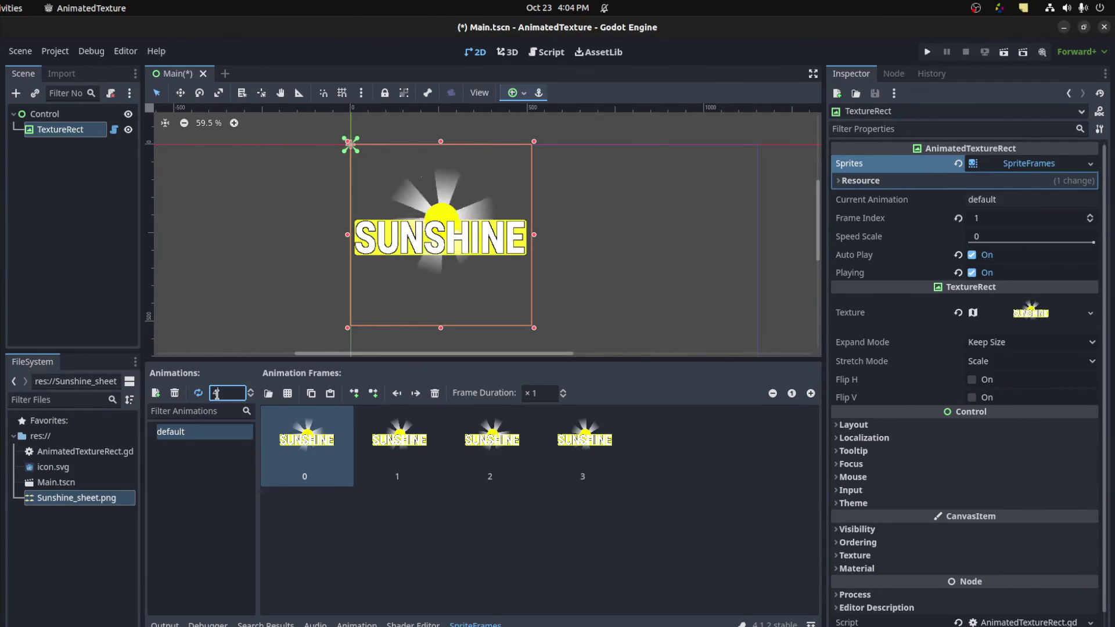
text(60)
key(ctrl+a)
text(120)
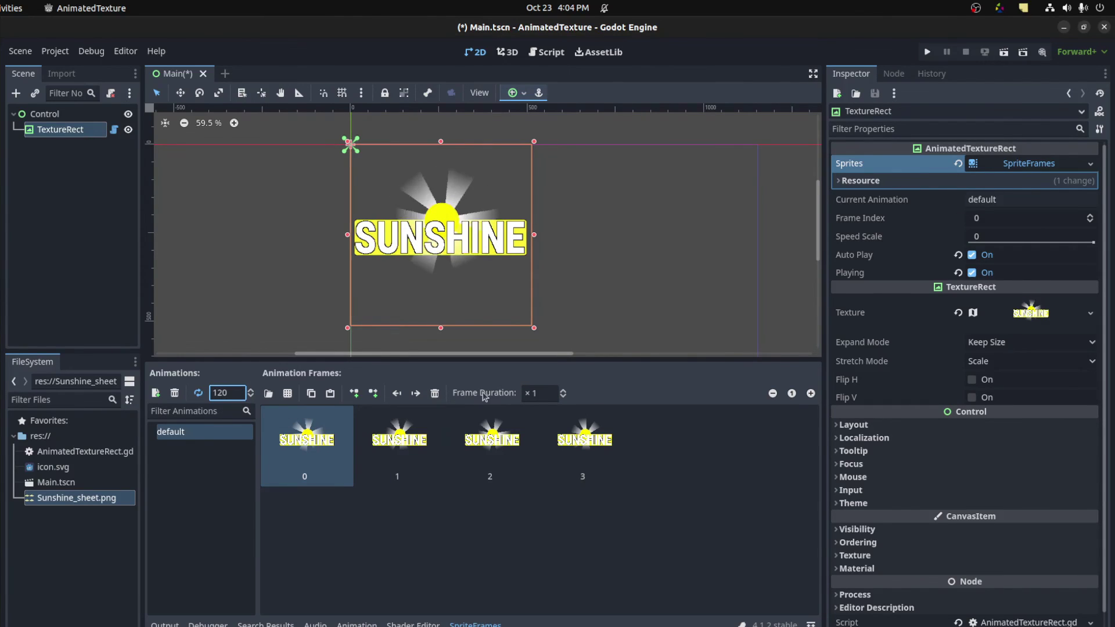
key(ctrl+a)
text(1)
key(Return)
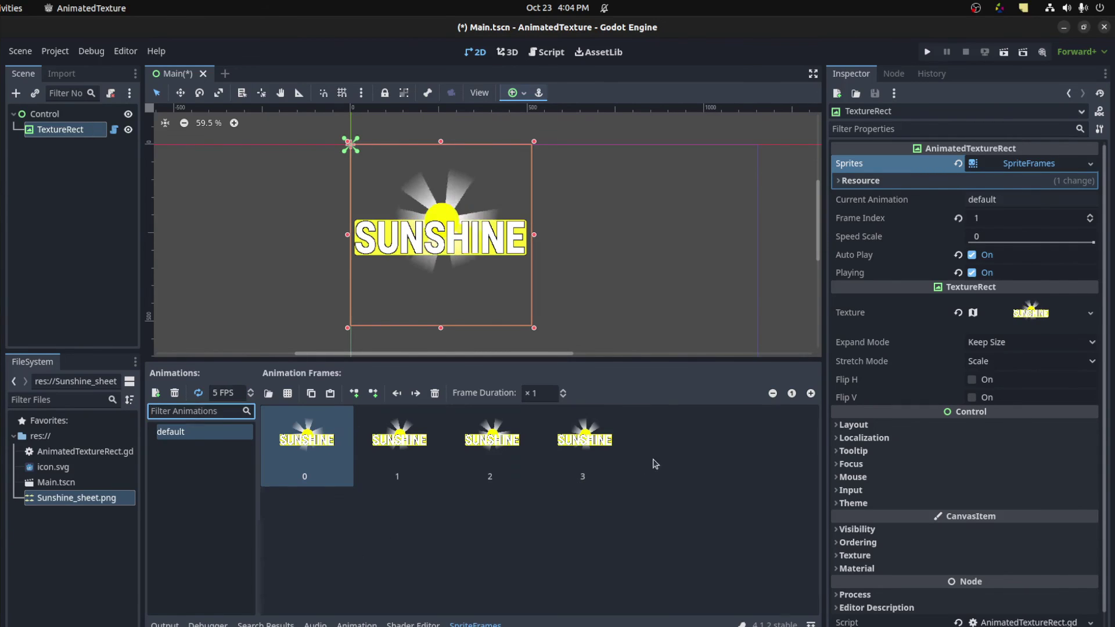
click(586, 444)
Set the default animation's speed to 1 FPS.
click(426, 460)
click(523, 450)
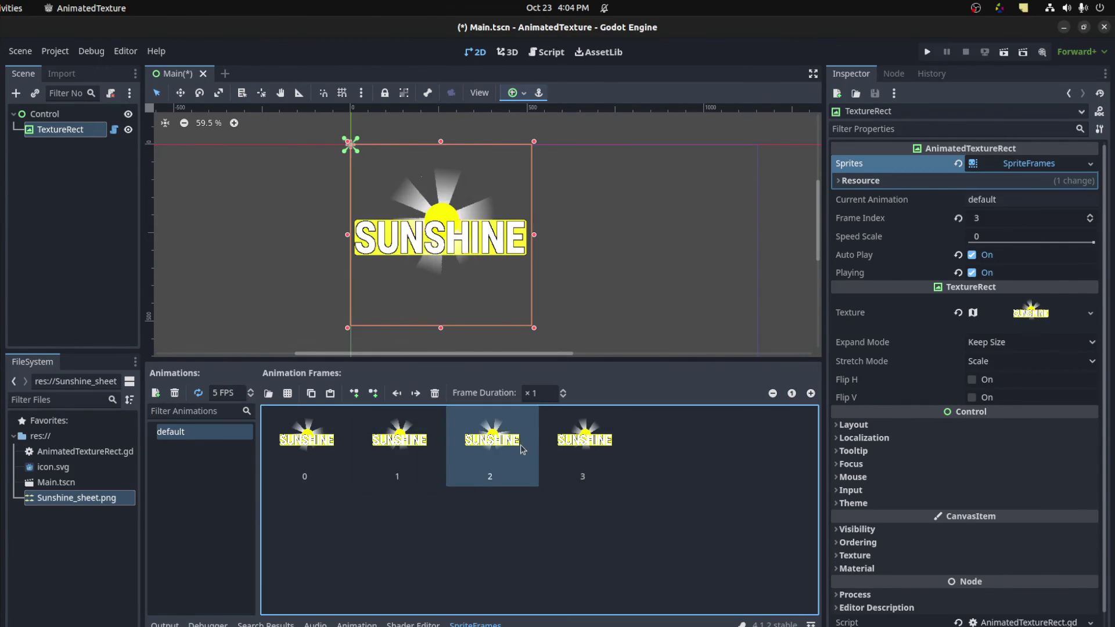
click(330, 462)
click(493, 449)
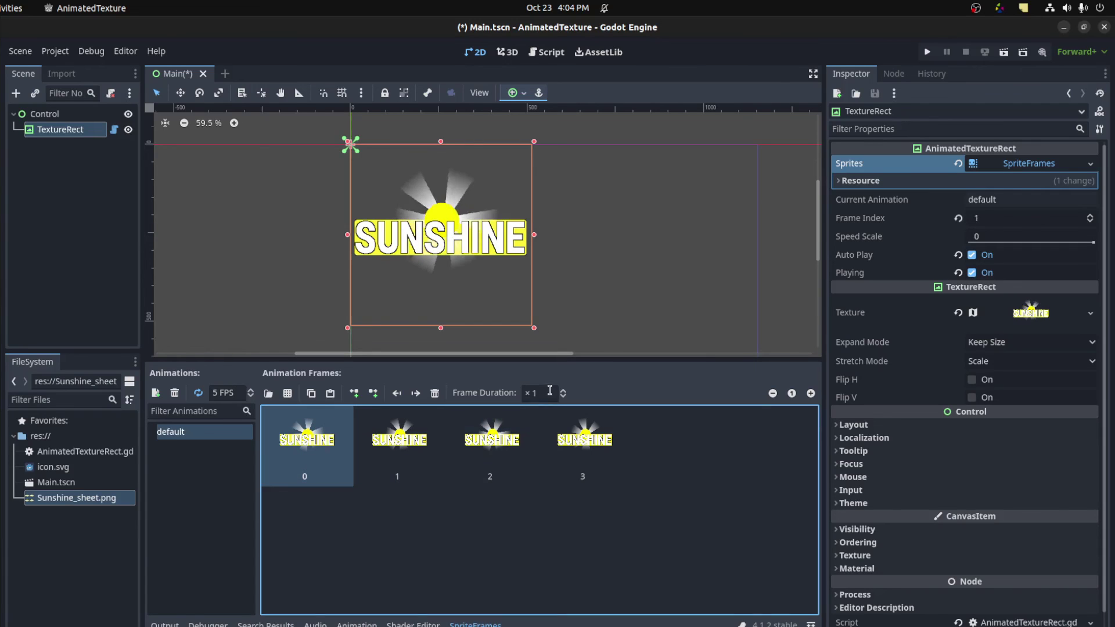
click(540, 394)
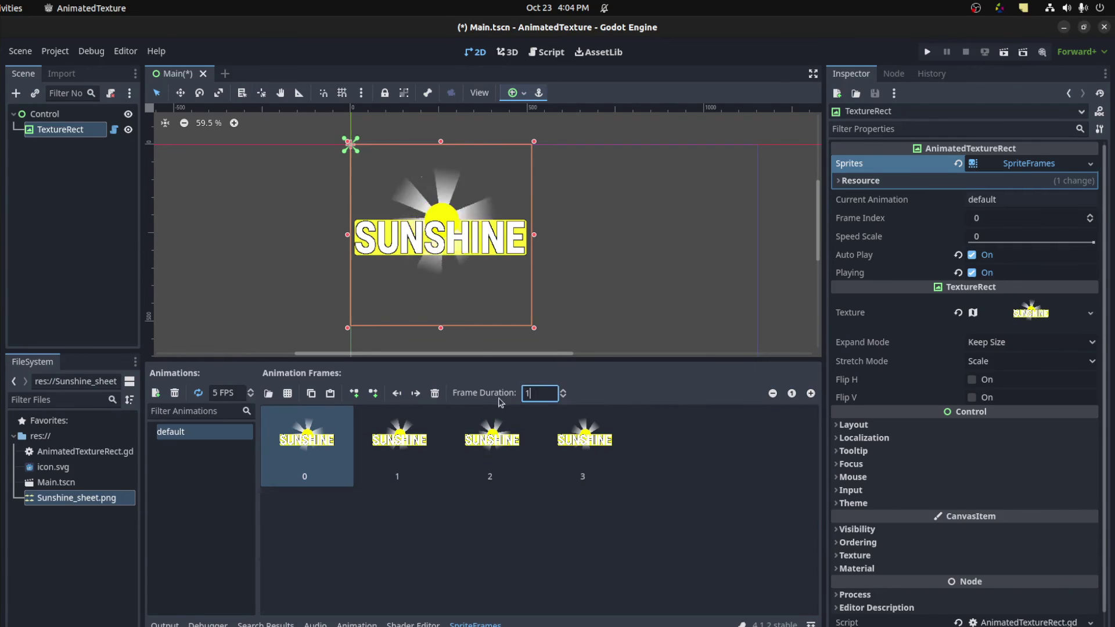
double_click(532, 394)
click(218, 393)
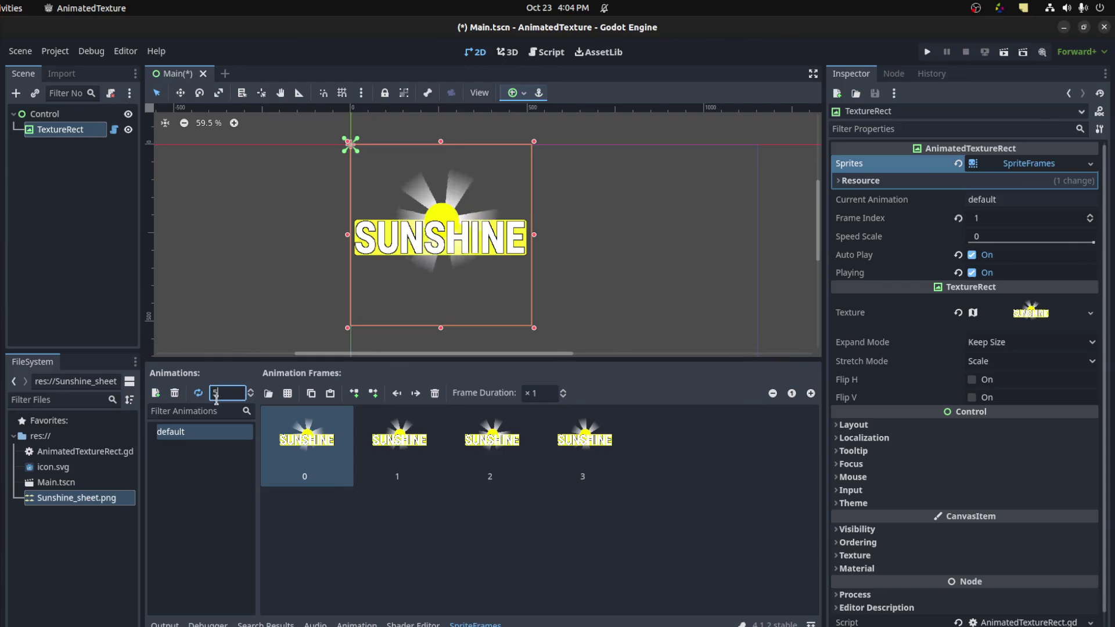
text(1)
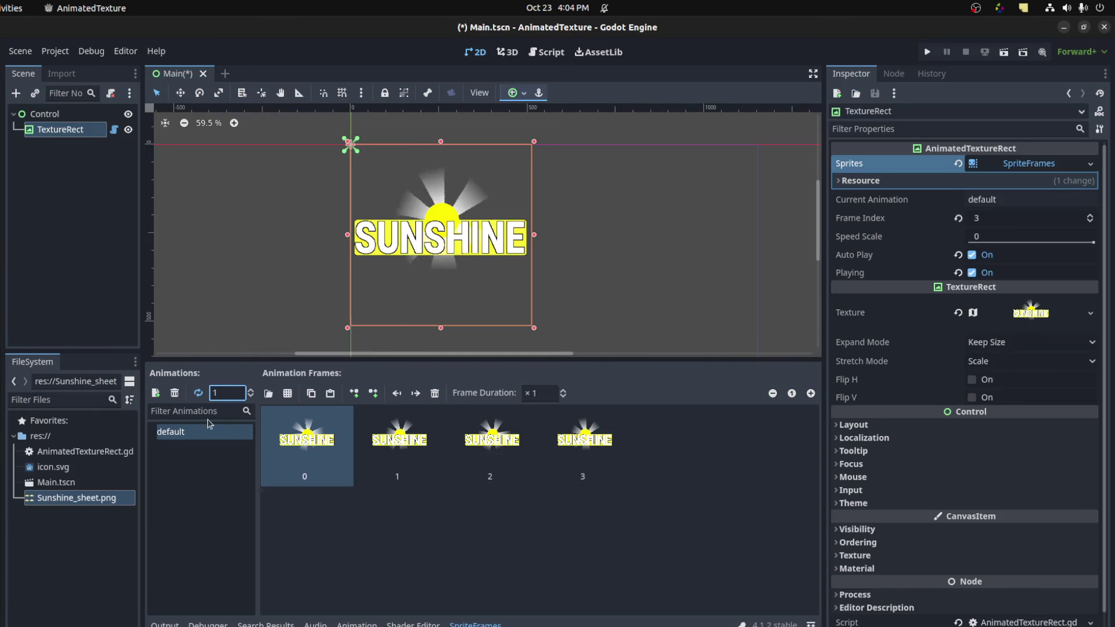
click(299, 469)
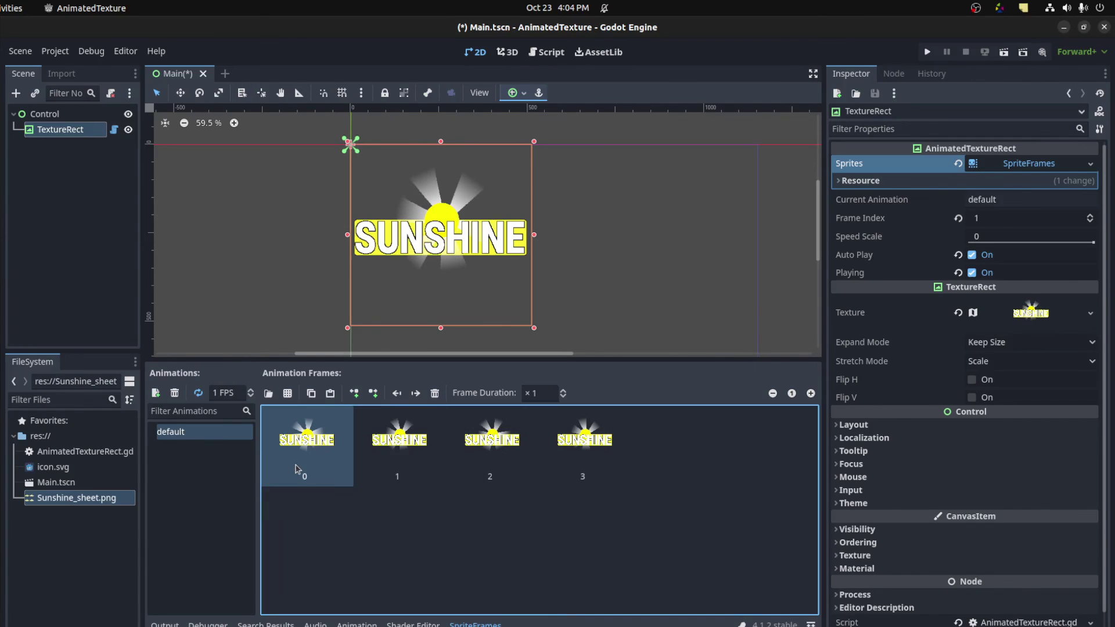
Set Sunshine frame 0's Frame Duration to 0.5.
click(378, 462)
click(619, 473)
click(491, 468)
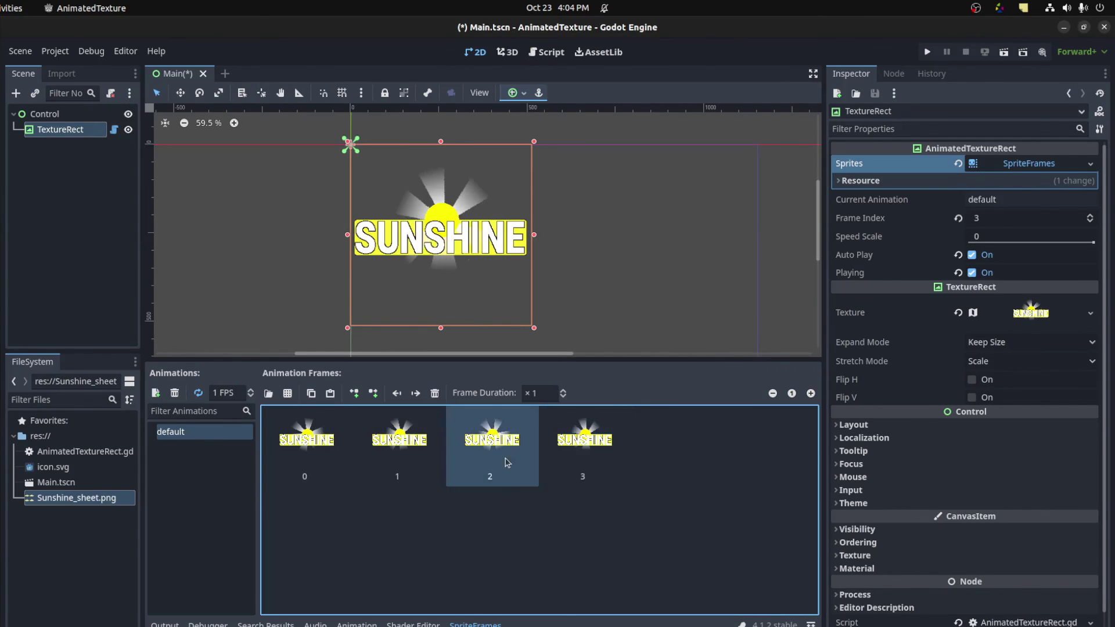
click(343, 464)
click(388, 457)
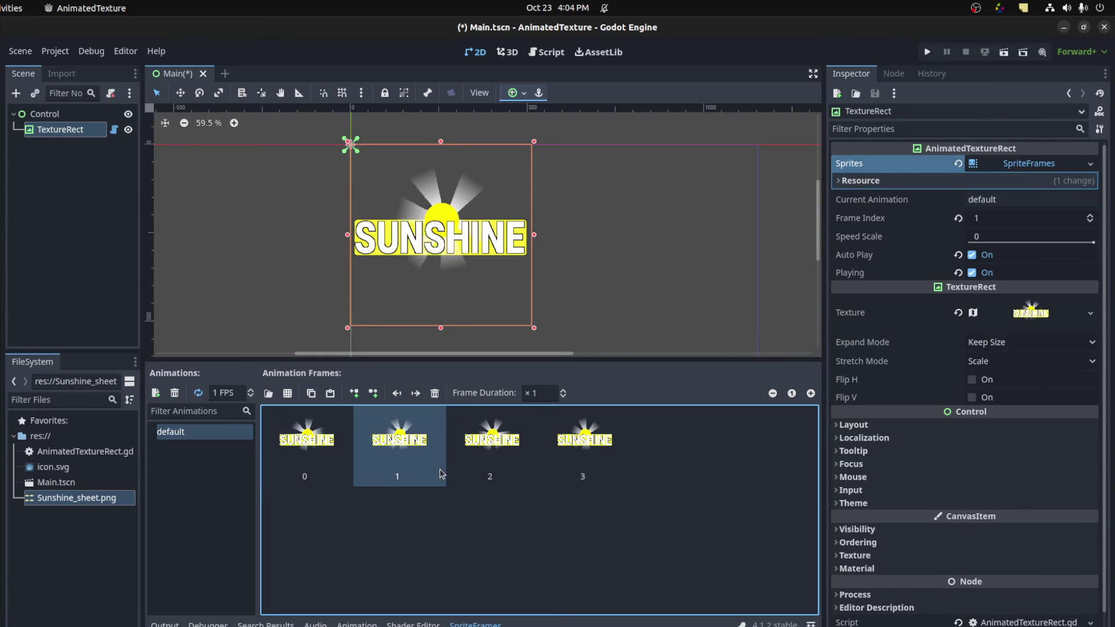
click(335, 466)
click(399, 445)
click(493, 445)
click(540, 393)
click(584, 444)
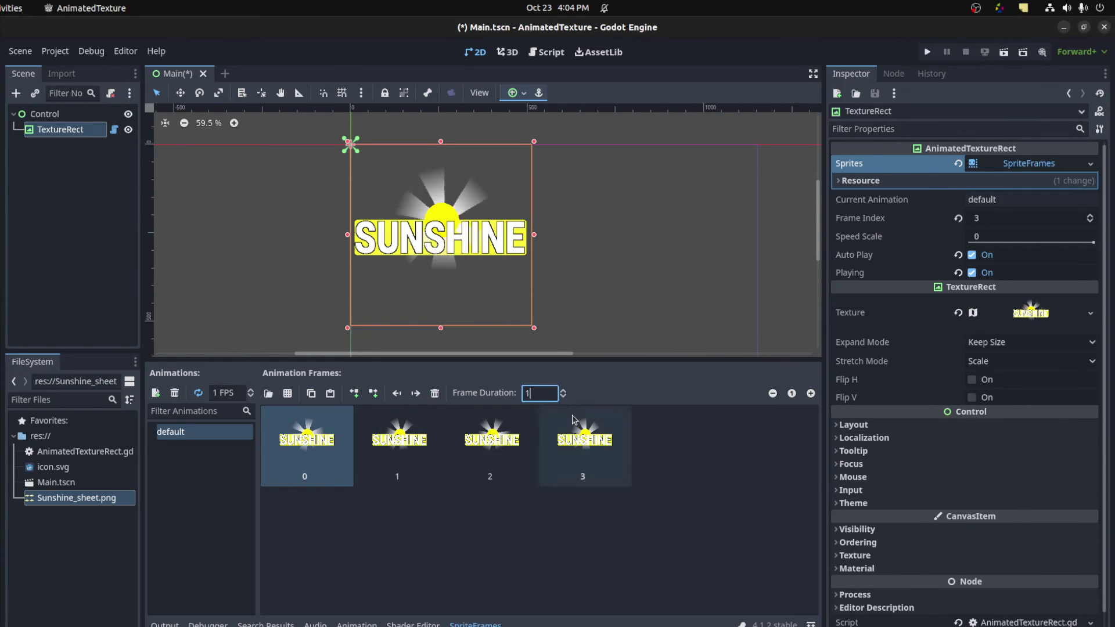
text(0.5)
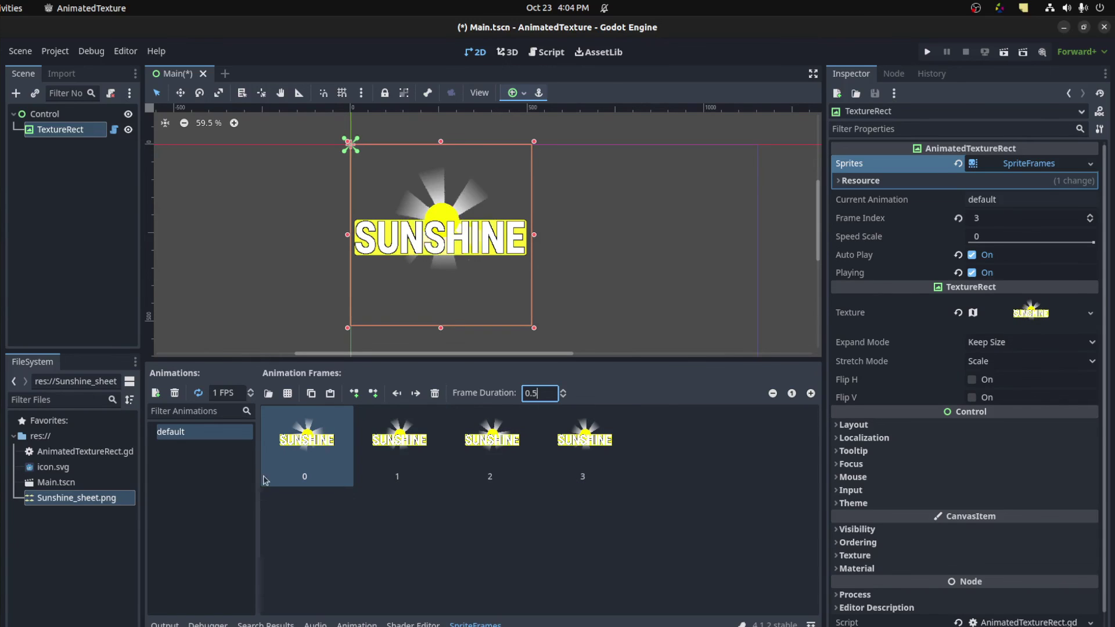
key(Return)
click(305, 454)
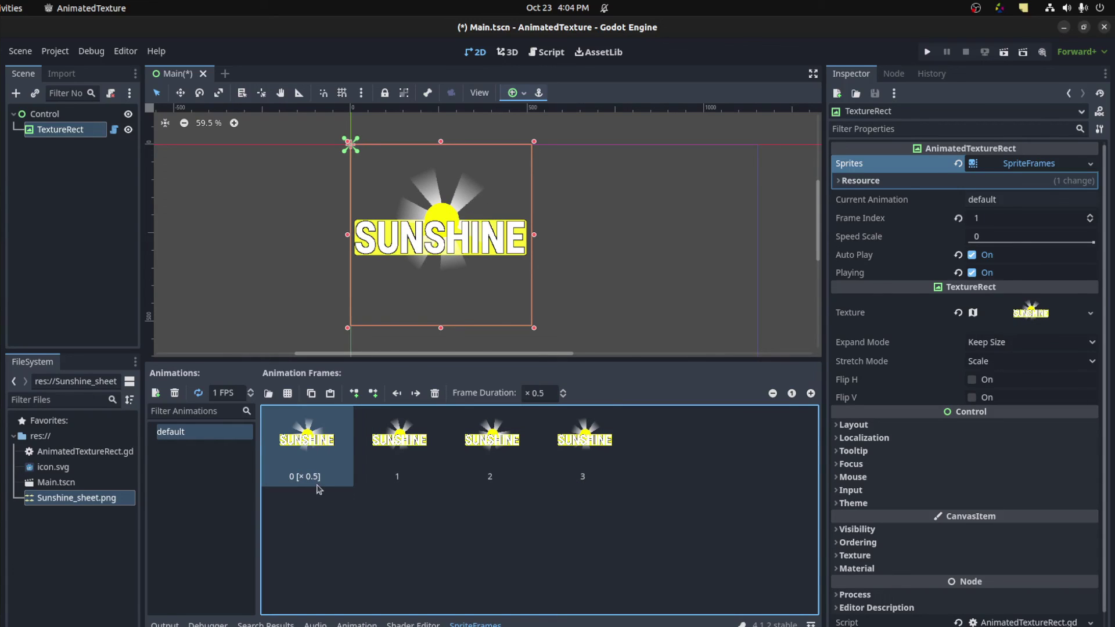
Set Sunshine frame 1's Frame Duration to 0.5.
click(399, 449)
click(535, 393)
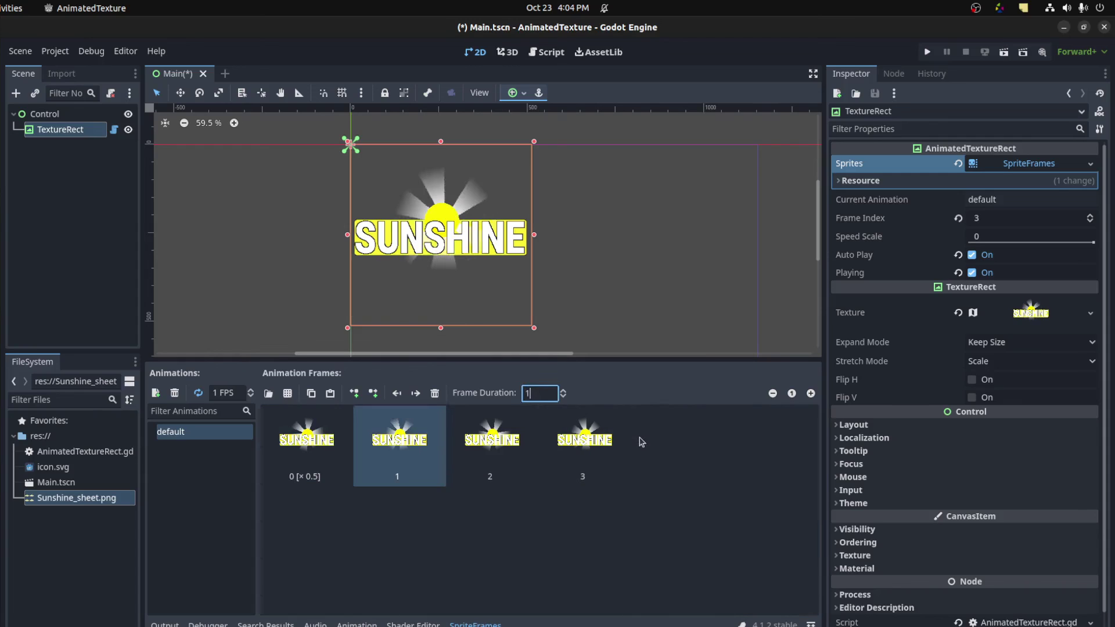
text(0.5)
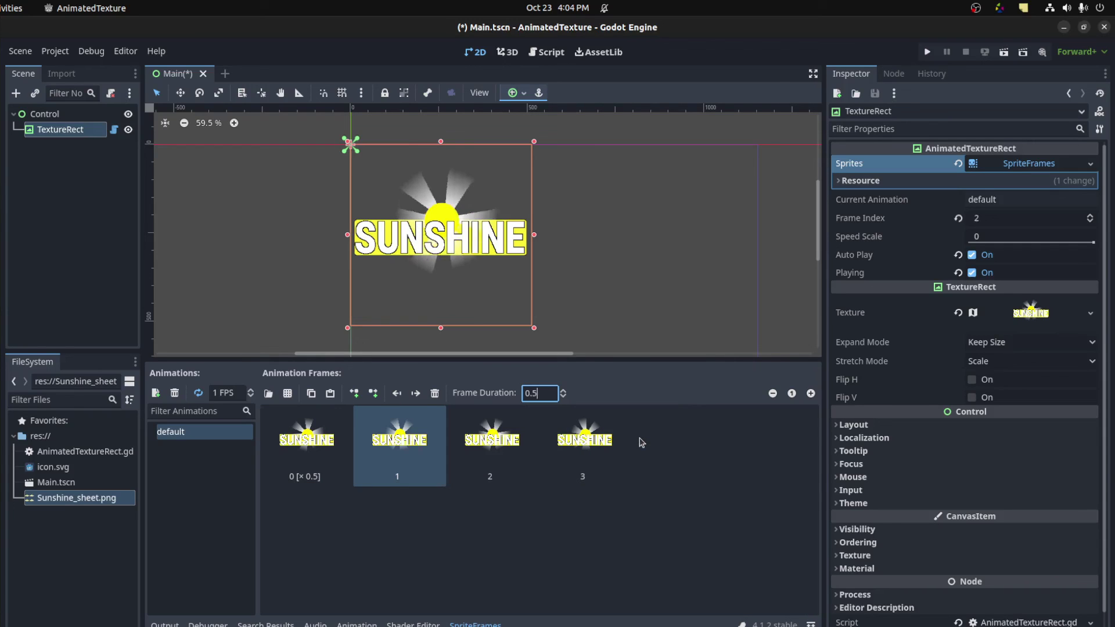
key(Return)
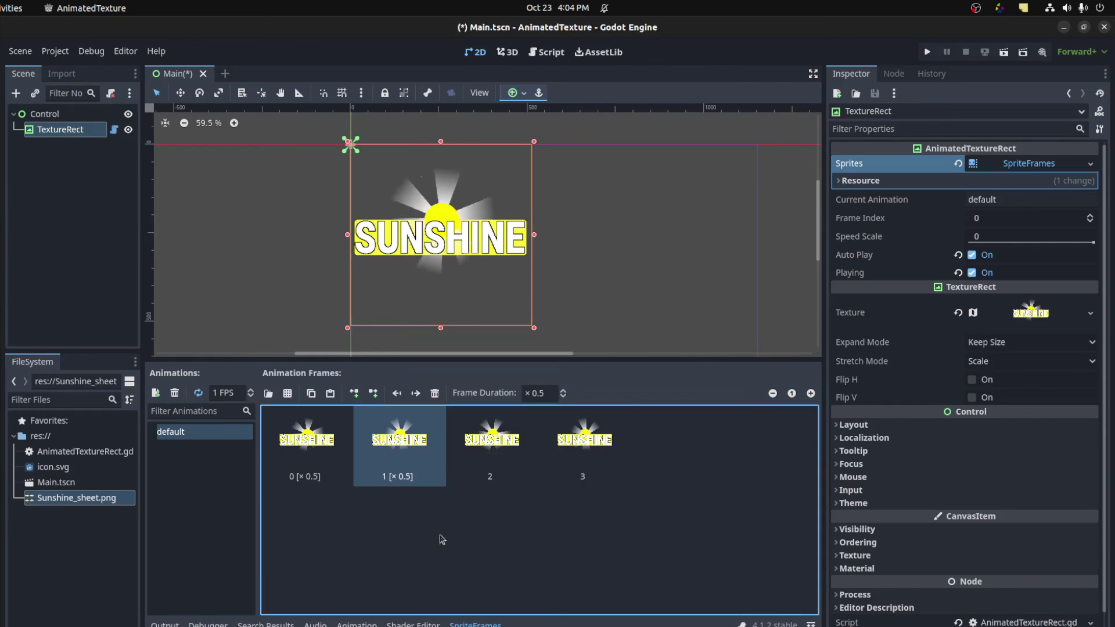
click(305, 449)
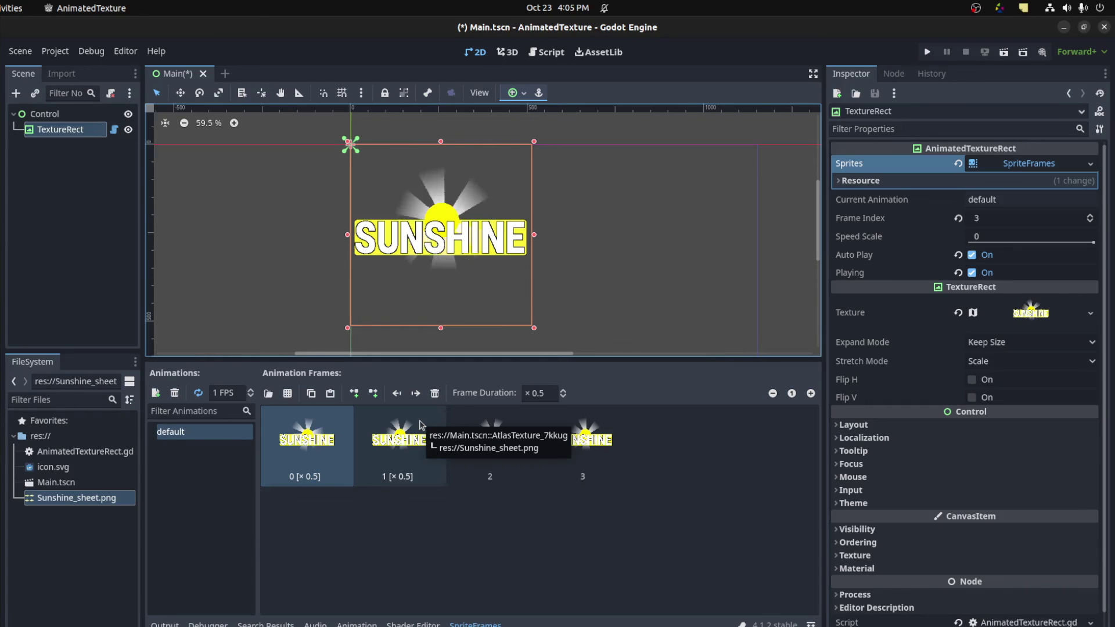
click(381, 471)
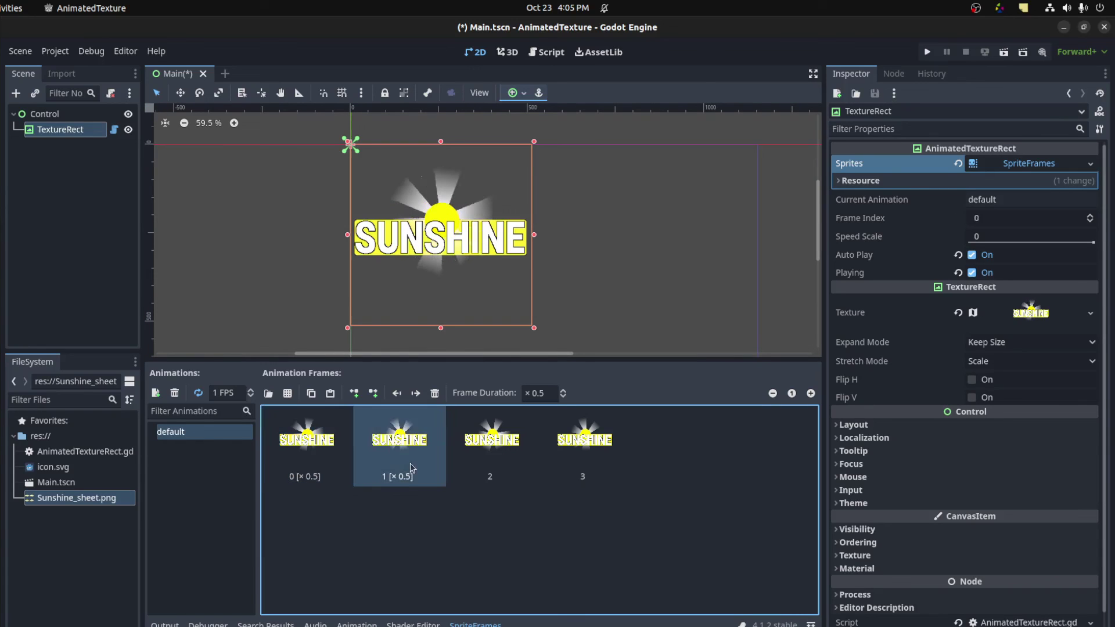